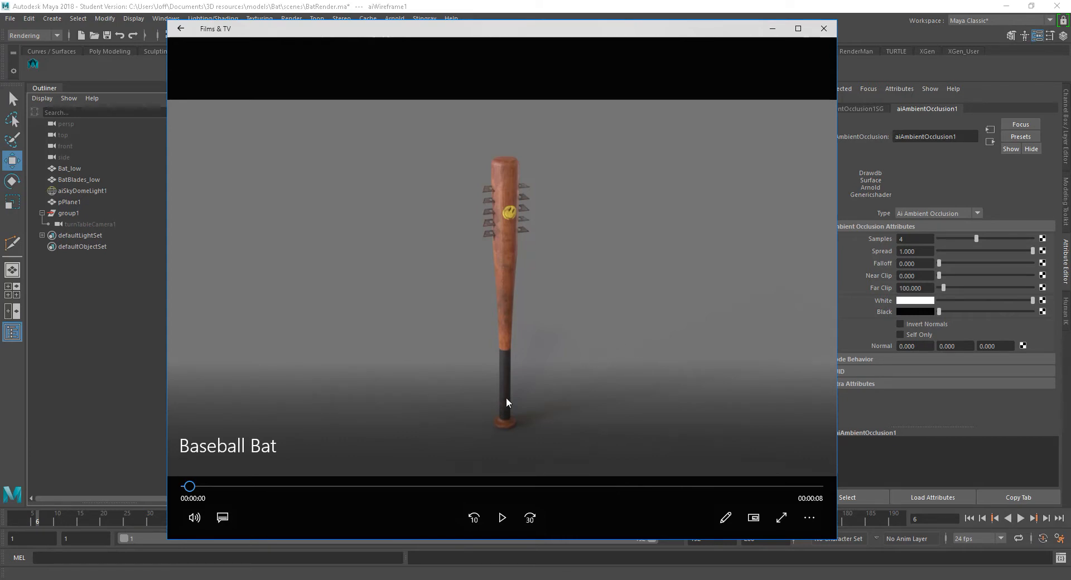
Play the finished Baseball Bat turntable video through and close the video player.
left_click(502, 519)
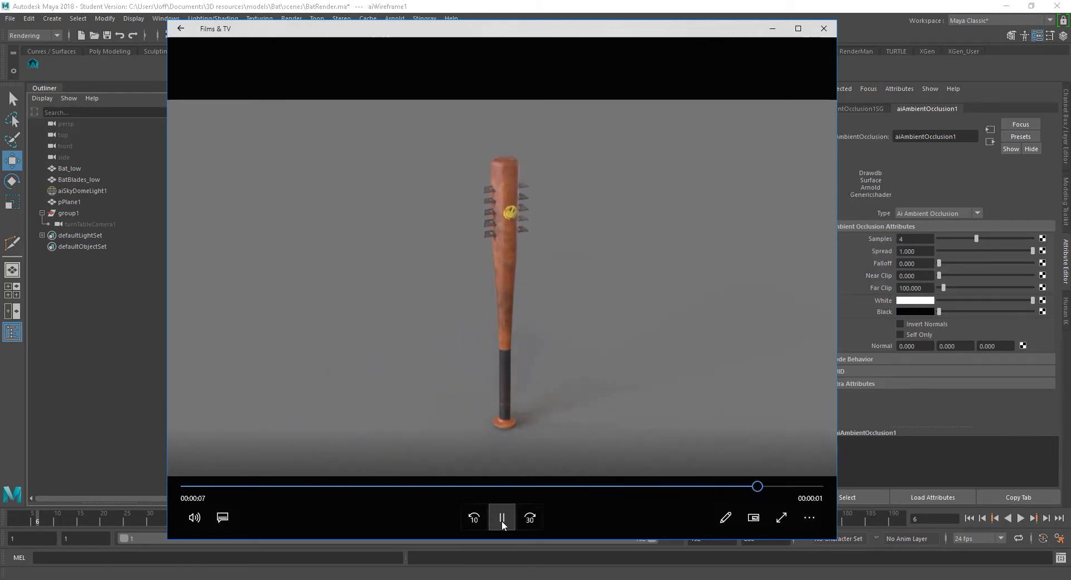
mouse_move(520, 413)
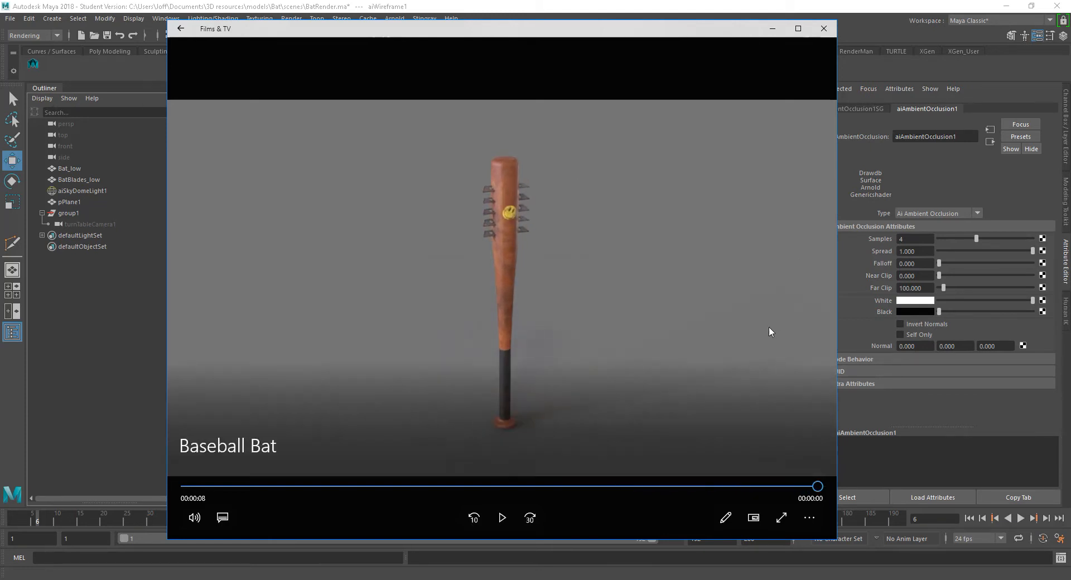
left_click(824, 29)
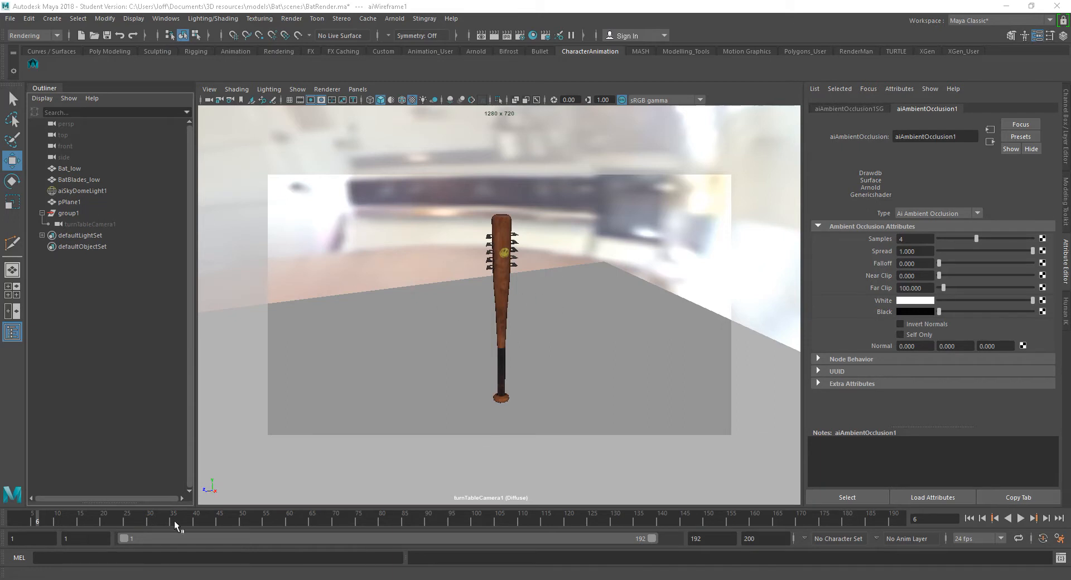
Return the bat scene's timeline to frame 1, save the scene and start a new empty one.
mouse_move(52, 517)
left_mouse_down()
mouse_move(735, 518)
mouse_move(13, 518)
left_mouse_up()
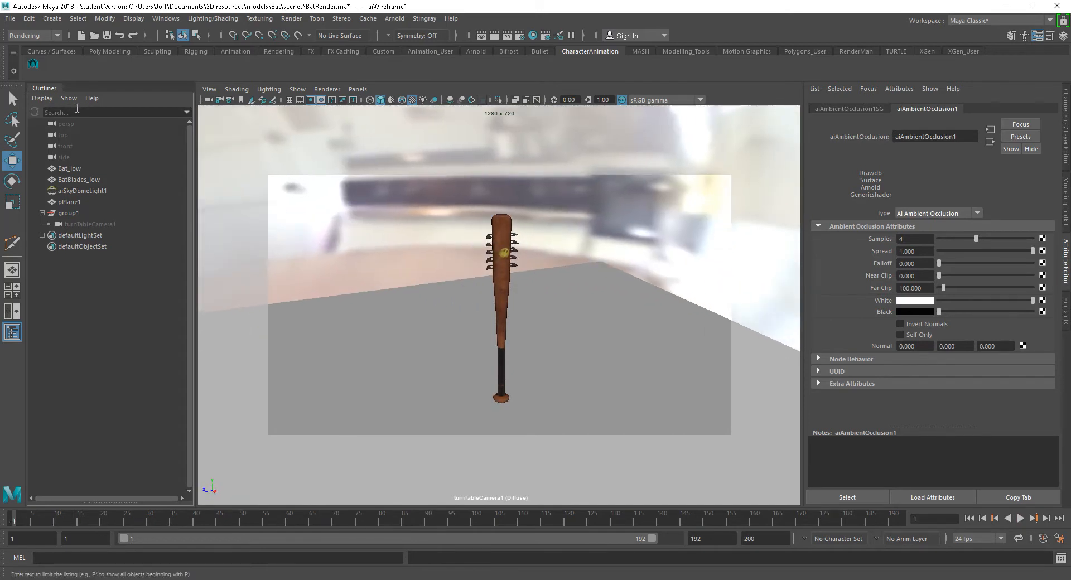
left_click(11, 18)
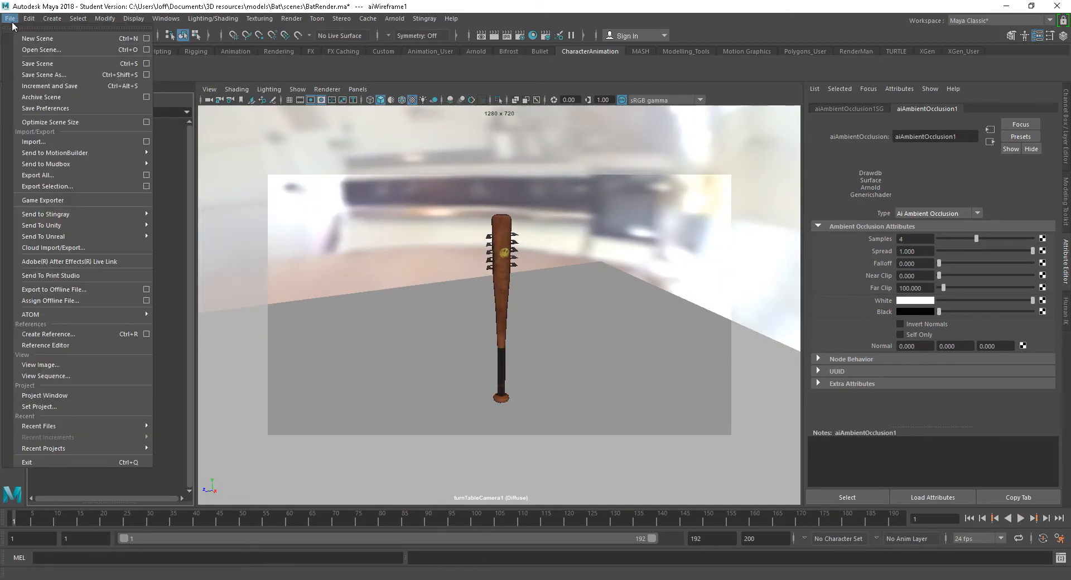
left_click(37, 39)
left_click(488, 301)
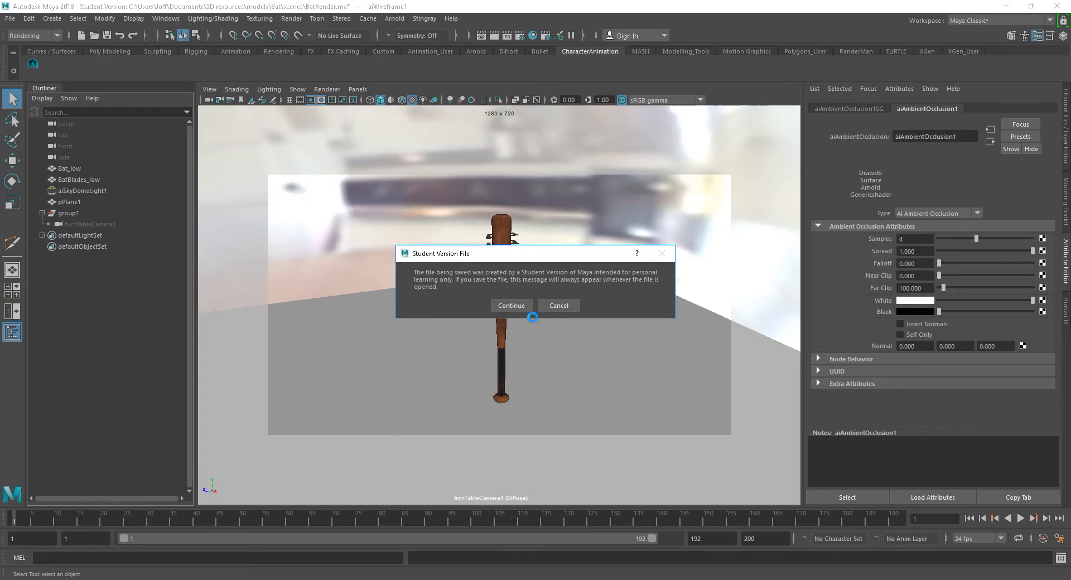
left_click(507, 307)
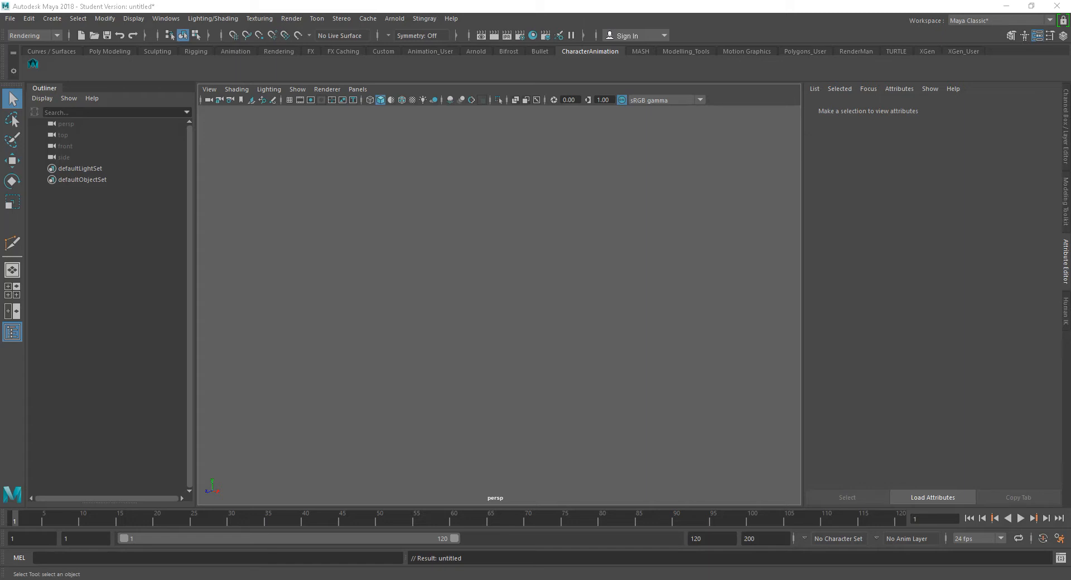
Import the low-poly baseball bat and its blades into the empty scene and fit the whole model in view.
left_click_drag(825, 324, 523, 341)
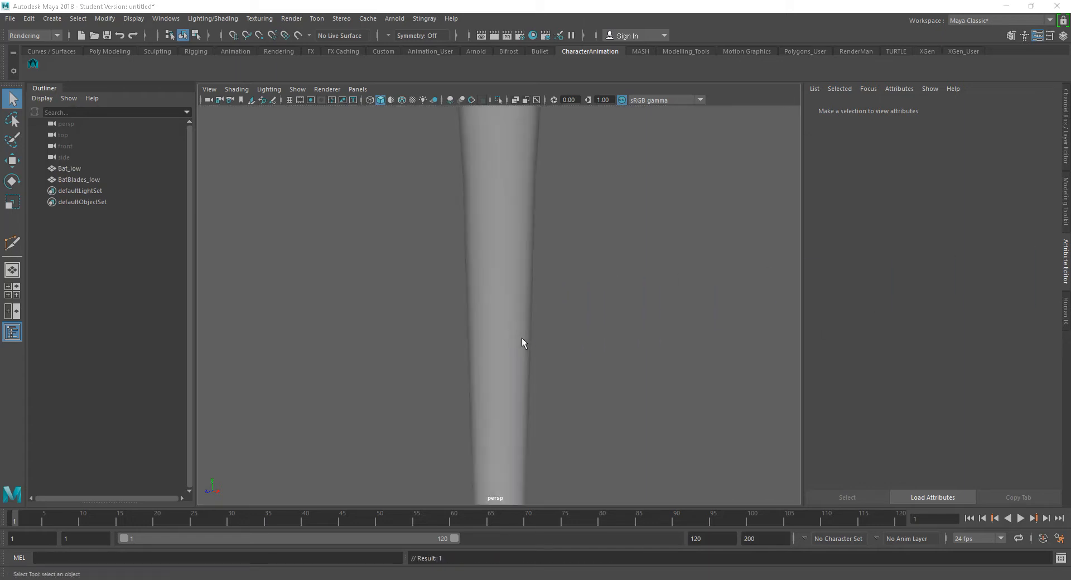
right_click_drag(709, 412, 383, 260, "alt")
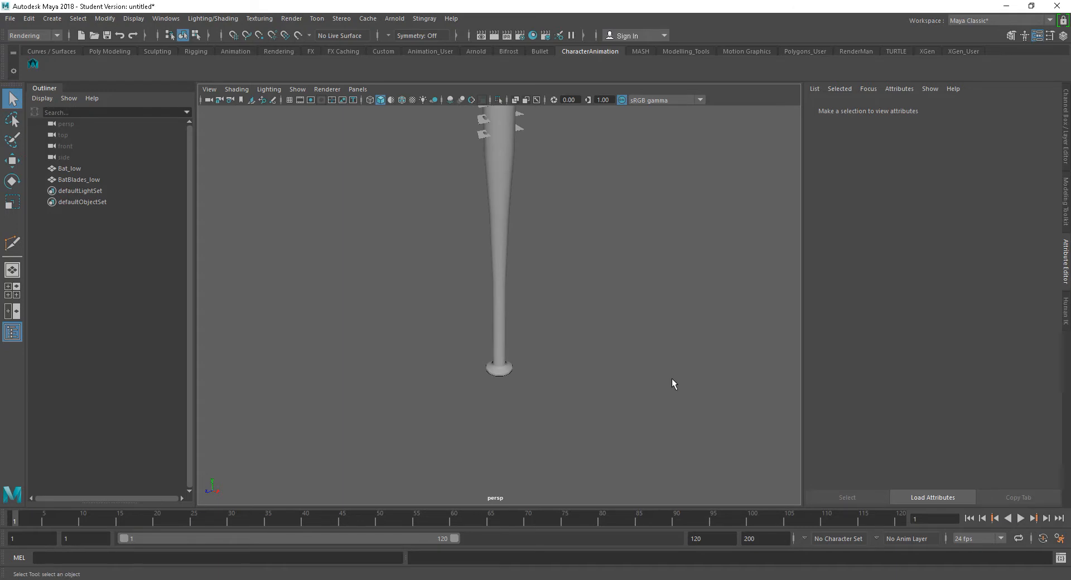
right_click_drag(674, 378, 537, 264, "alt")
middle_click_drag(538, 257, 527, 296, "alt")
right_click_drag(527, 295, 552, 319, "alt")
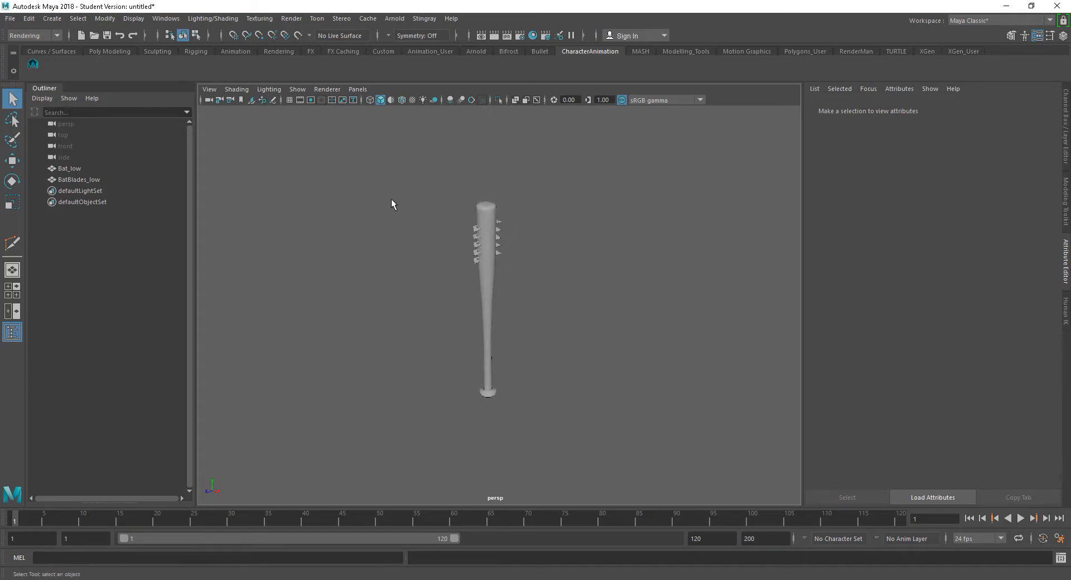
Show the grid and raise the bat and blades together until the bat's knob rests on it.
left_click(289, 99)
right_click_drag(513, 186, 614, 265, "alt")
left_click_drag(614, 261, 576, 294, "alt")
left_click_drag(391, 175, 461, 240)
key("w")
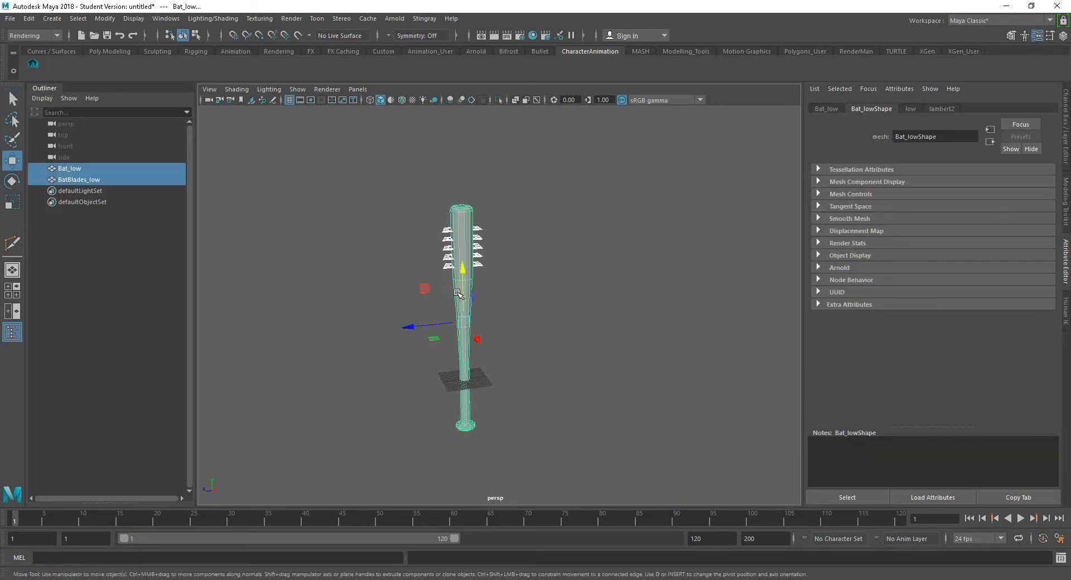
left_click_drag(461, 287, 583, 352)
middle_click_drag(592, 353, 558, 337, "alt")
right_click_drag(557, 337, 570, 341, "alt")
middle_click_drag(558, 337, 583, 351, "alt")
left_click(599, 390)
Assign a new Arnold aiStandardSurface material to both the bat and the blades.
left_click_drag(354, 326, 551, 148)
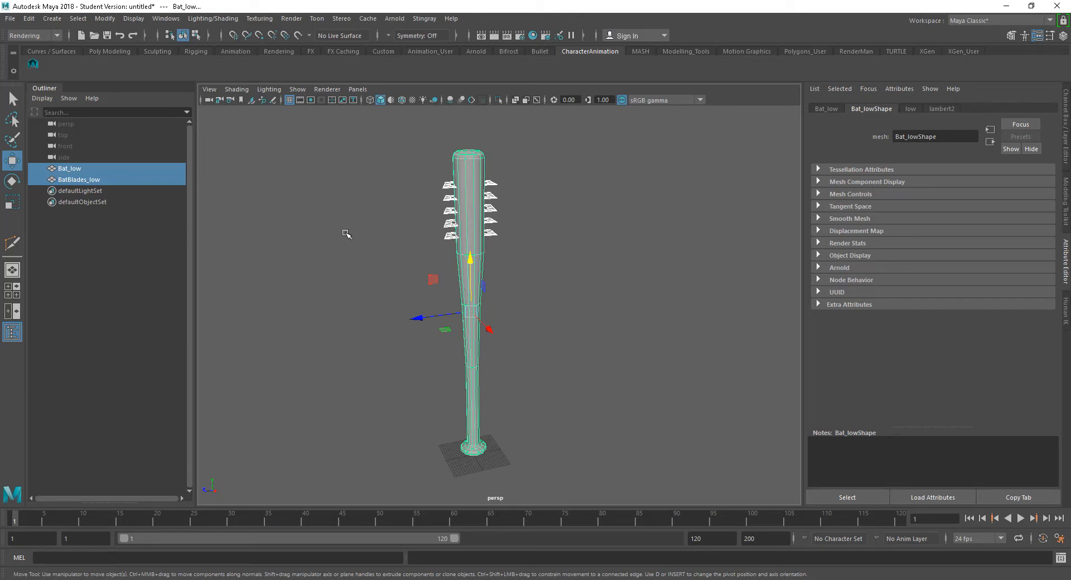
left_click(395, 19)
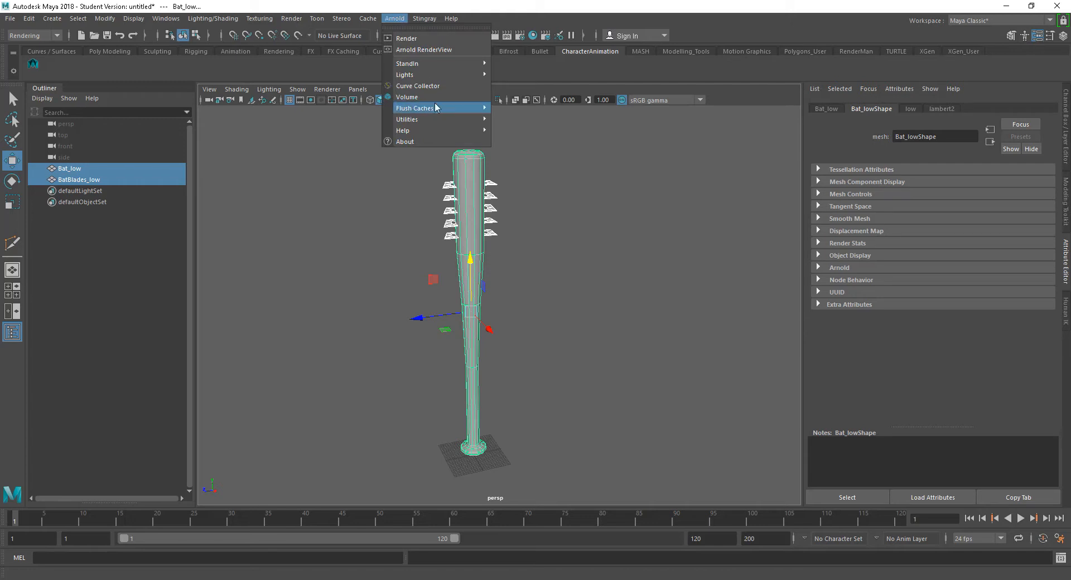
left_click(394, 19)
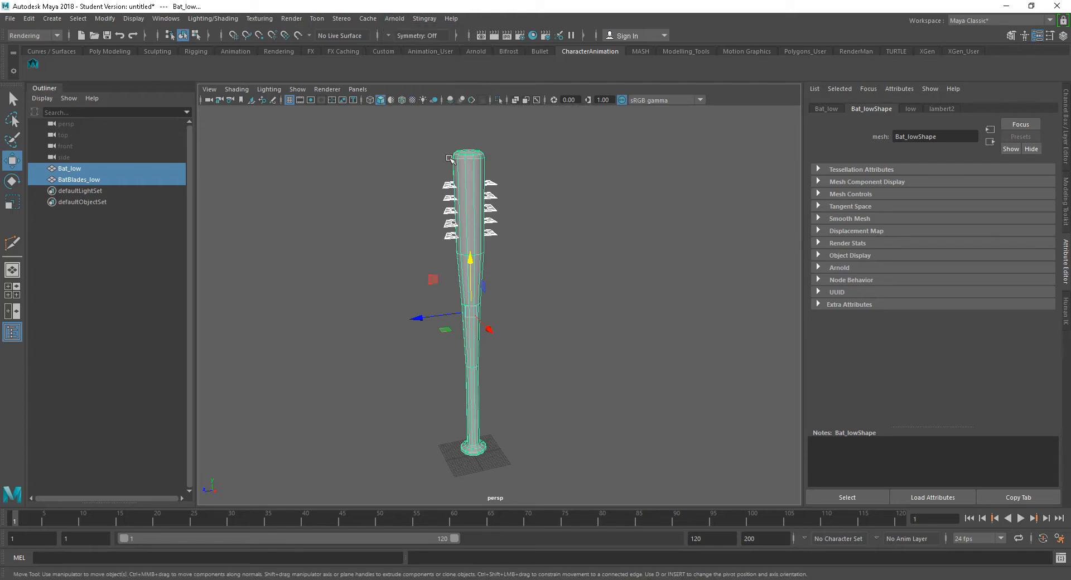
left_click(411, 234)
left_click_drag(383, 127, 587, 347)
right_click(477, 244)
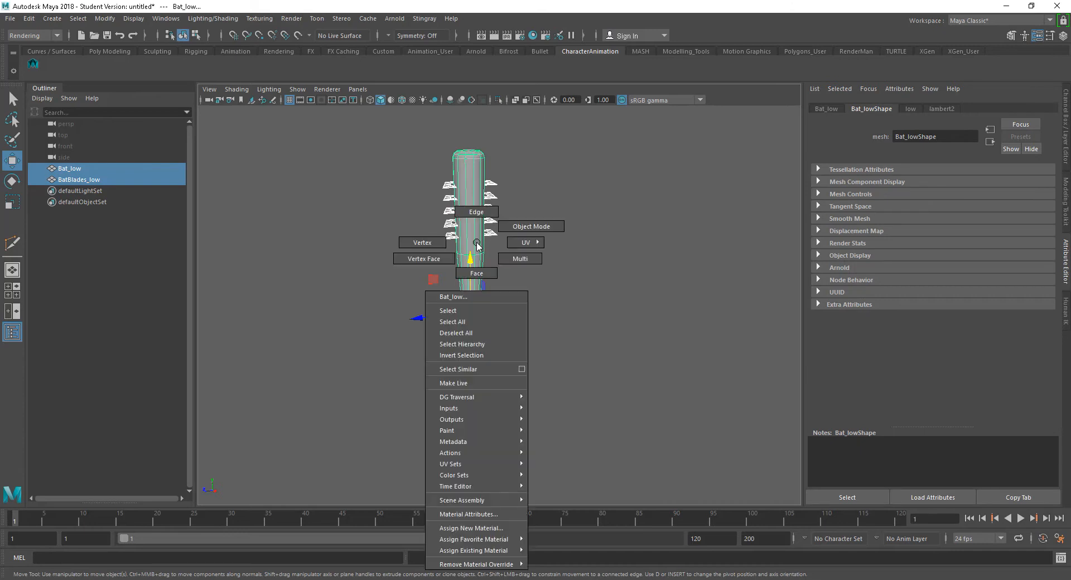
left_click(494, 529)
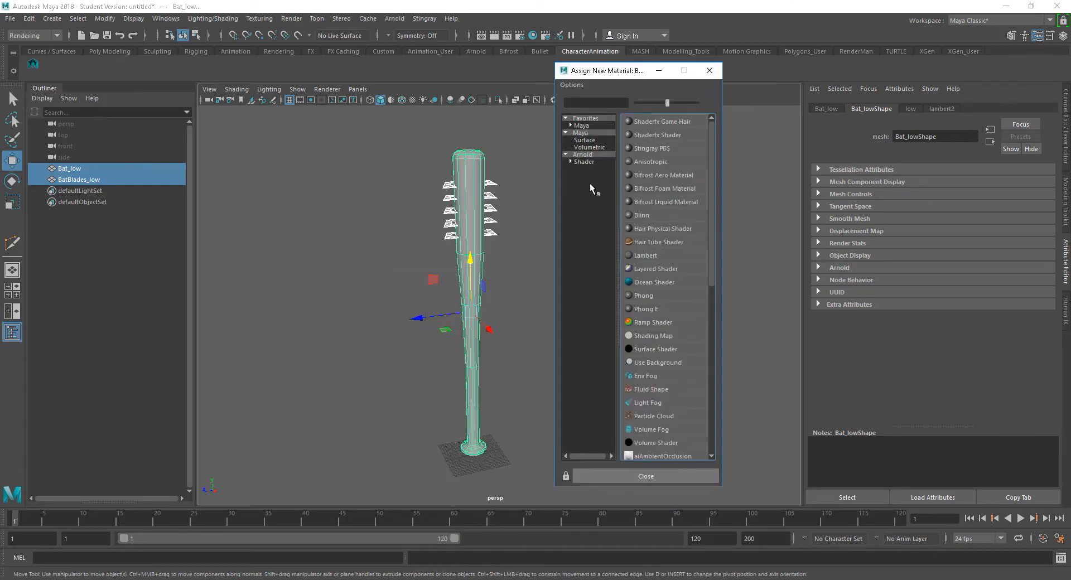
left_click(585, 163)
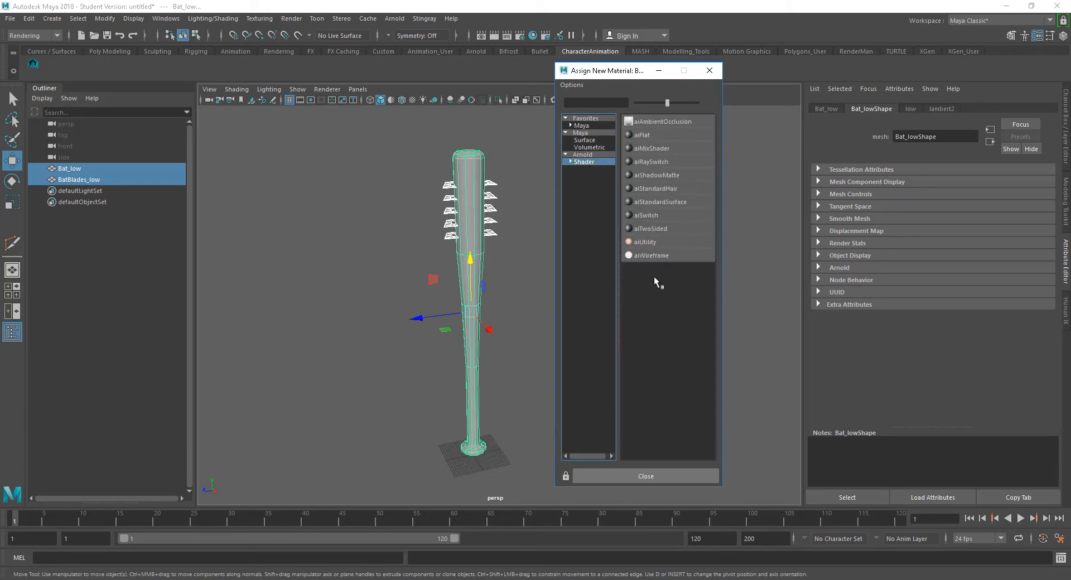
left_click(650, 202)
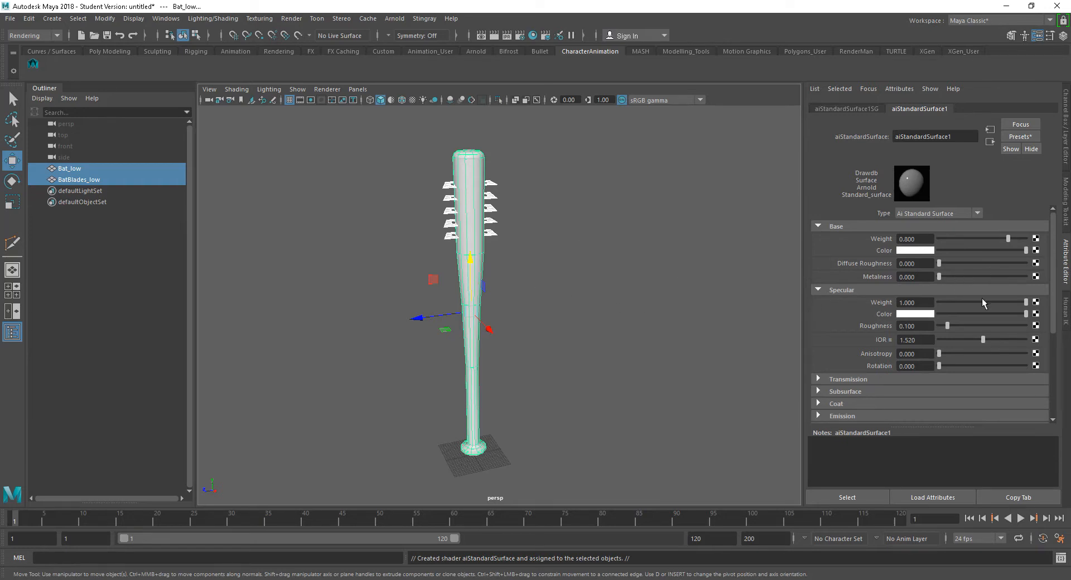
Map a File texture to the material's base color and browse for its image in the models\Bat\Textures_MR folder.
left_click(1035, 250)
left_click(552, 209)
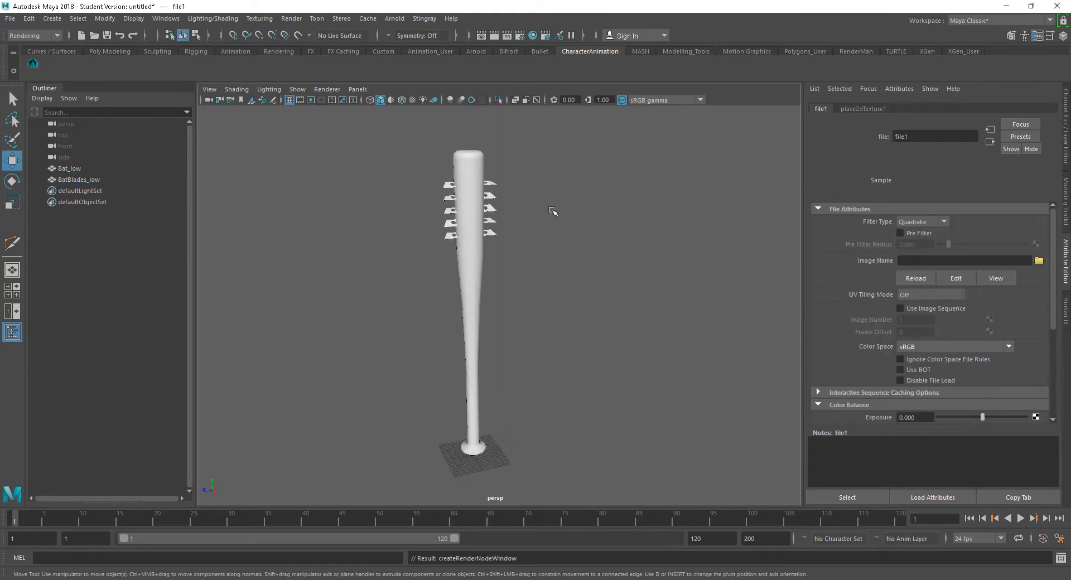
left_click(1039, 261)
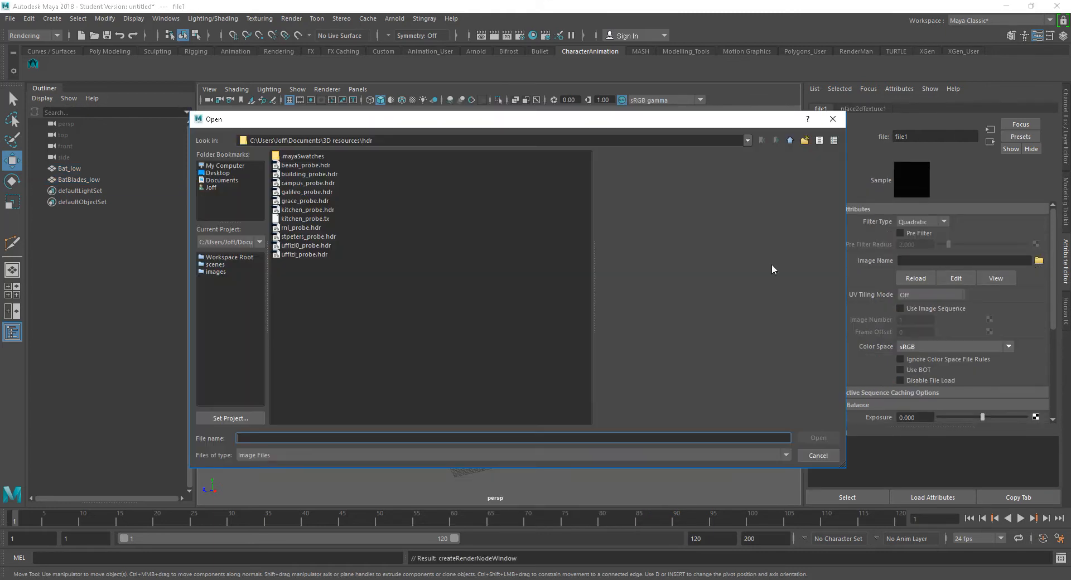
left_click(790, 140)
left_click(789, 141)
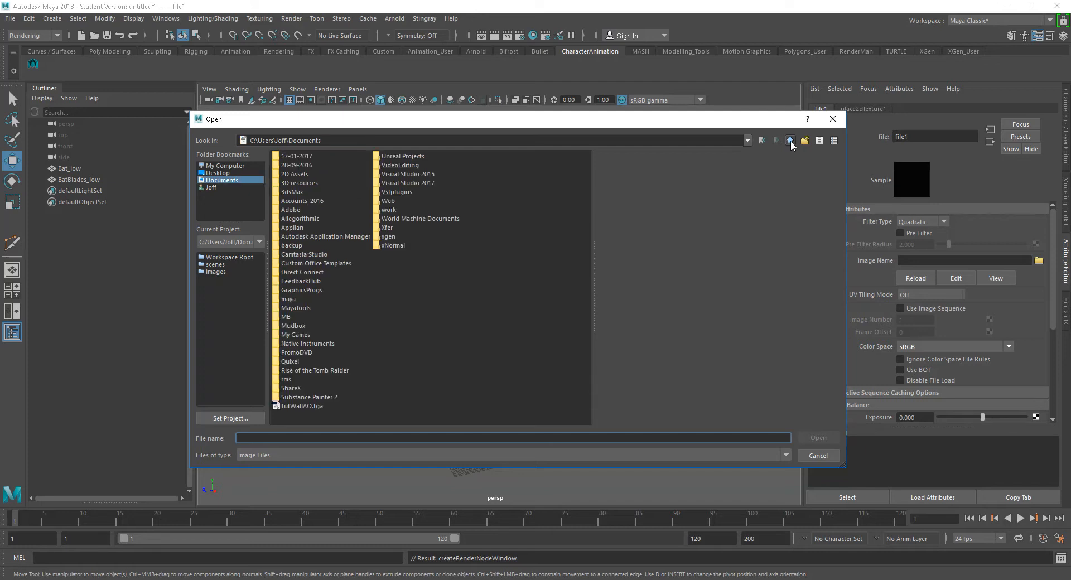
left_click(789, 141)
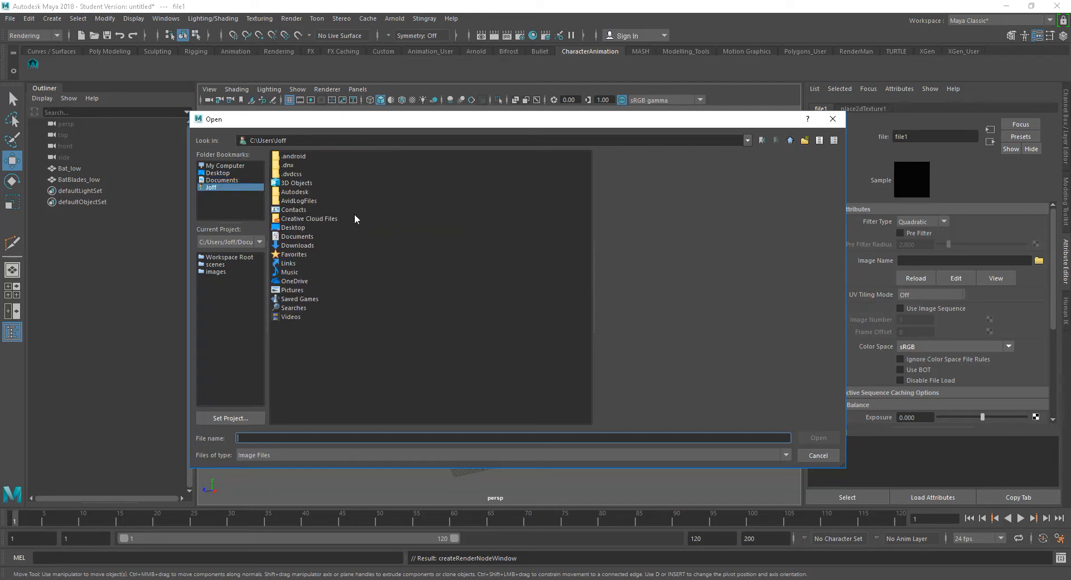
left_click(223, 180)
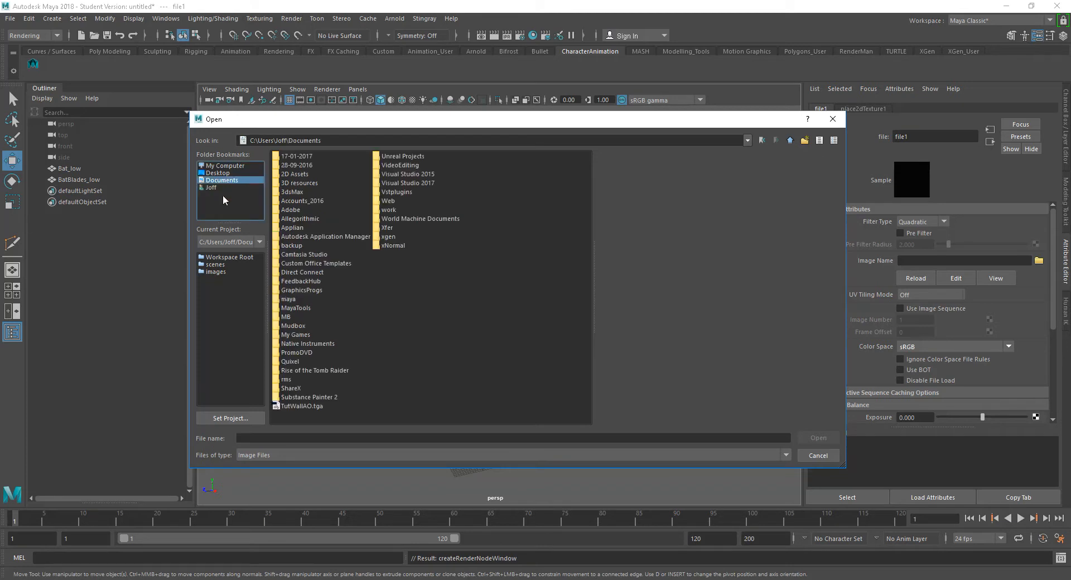
double_click(297, 183)
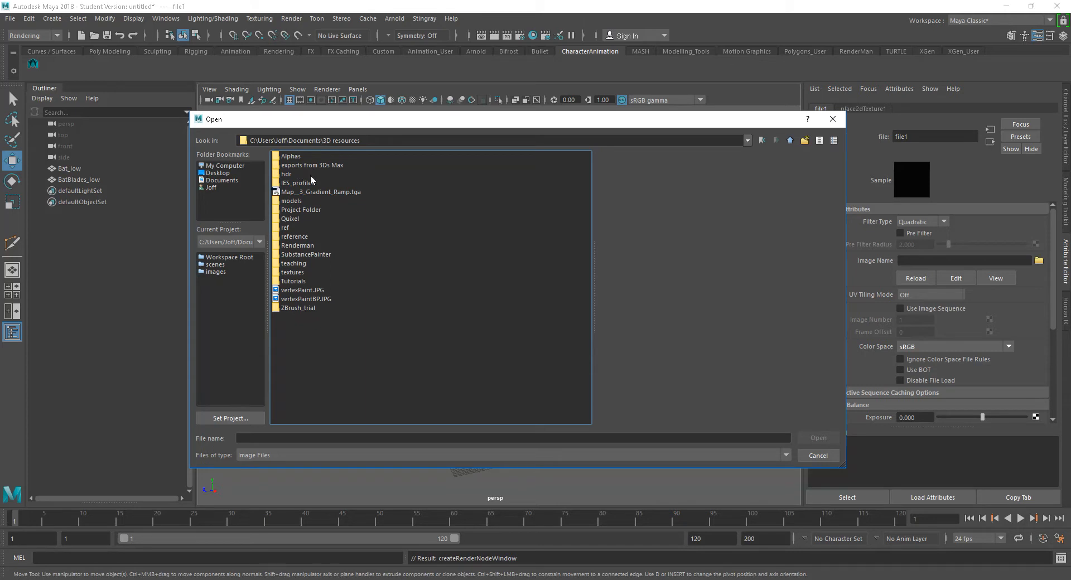
double_click(317, 201)
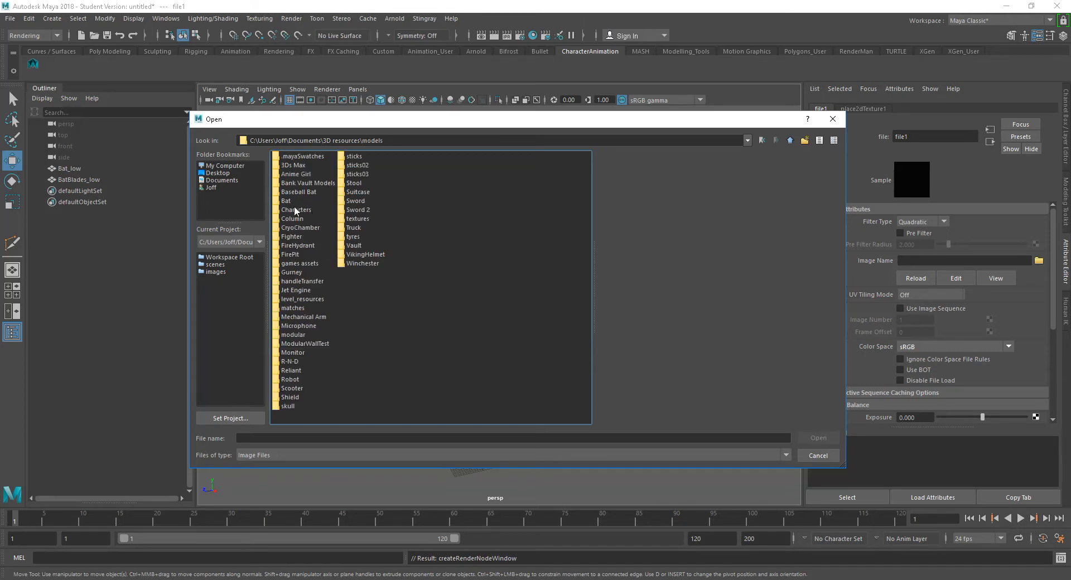
double_click(286, 201)
double_click(299, 255)
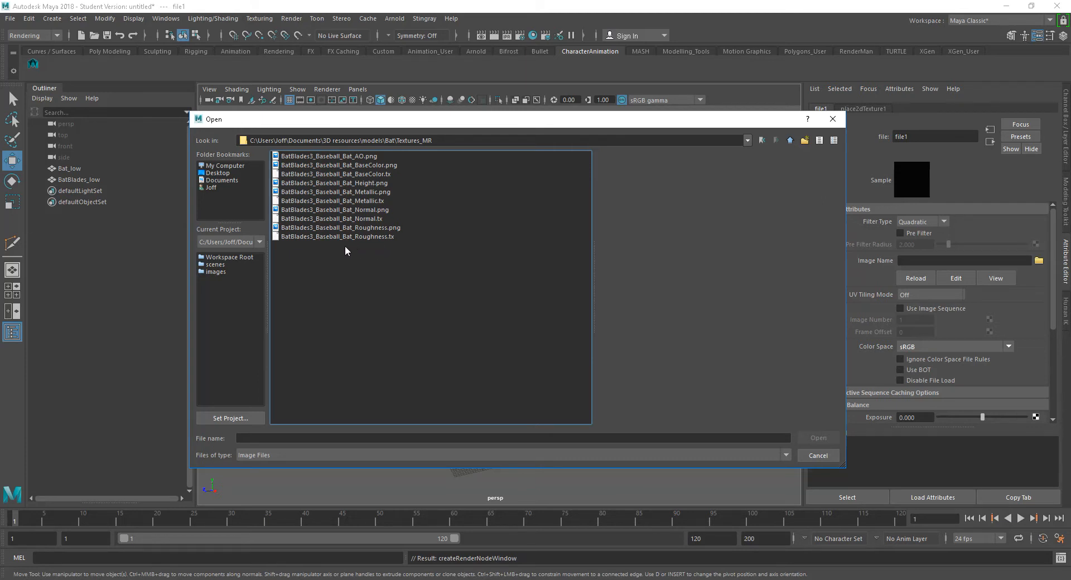
Load BatBlades3_Baseball_Bat_BaseColor.png as the base color image and turn on textured display in the viewport.
left_click(336, 209)
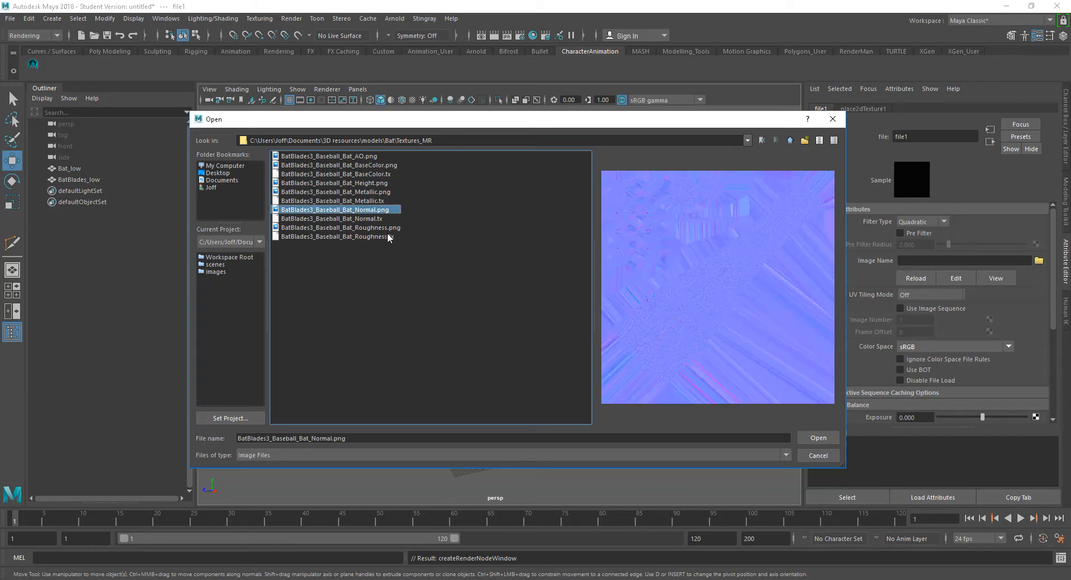
left_click(342, 165)
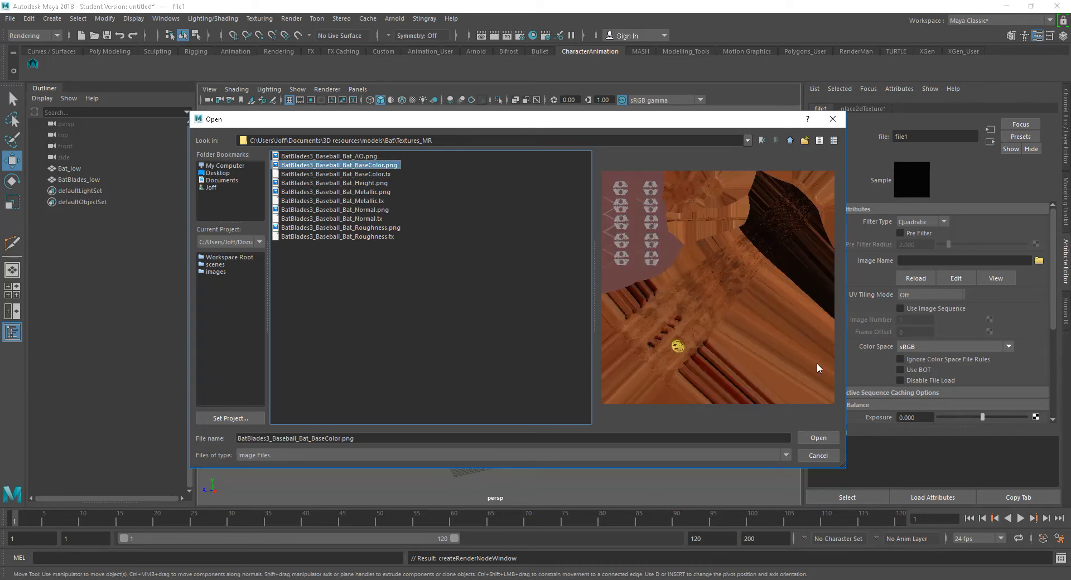
left_click(818, 438)
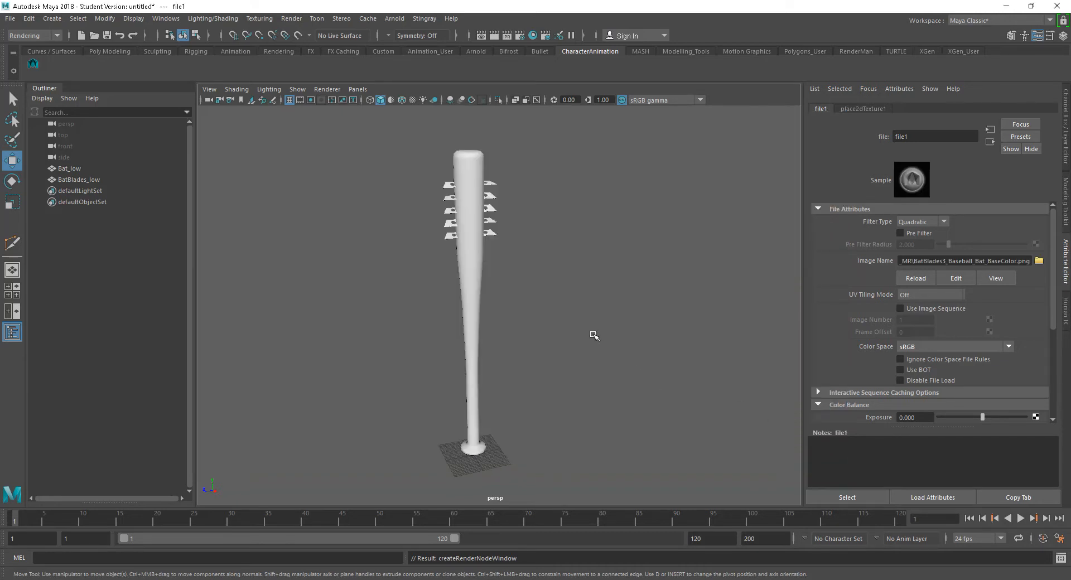
key("6")
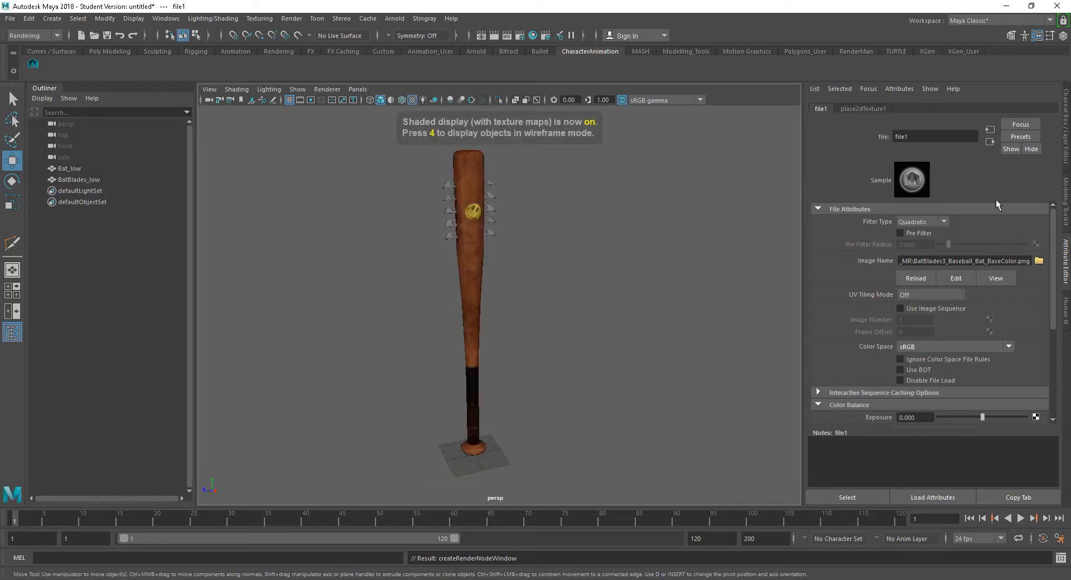
Map a File texture to the material's base metalness and load BatBlades3_Baseball_Bat_Metallic.png as its image.
left_click(990, 142)
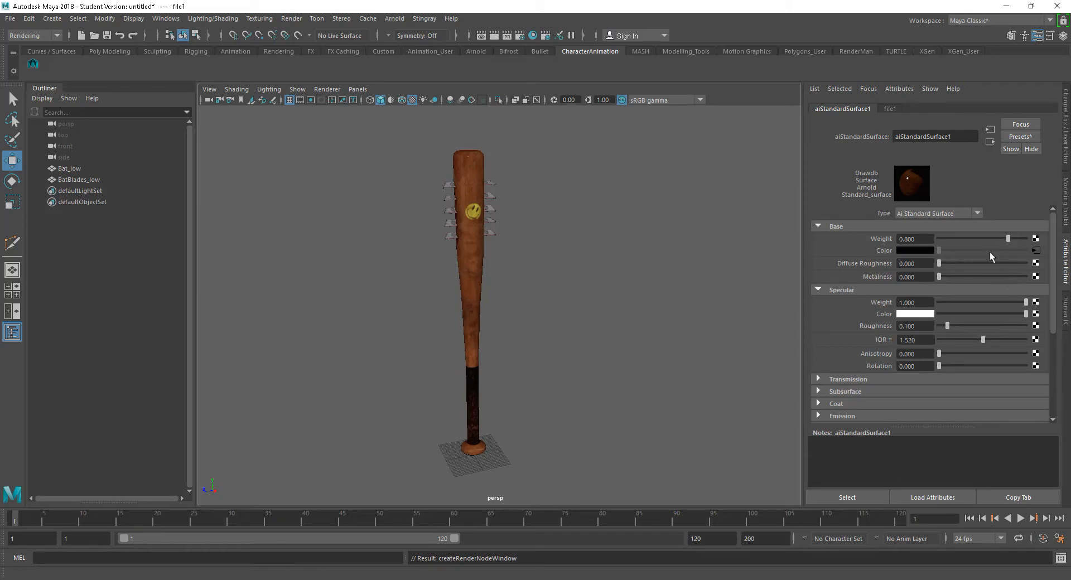
left_click(1036, 276)
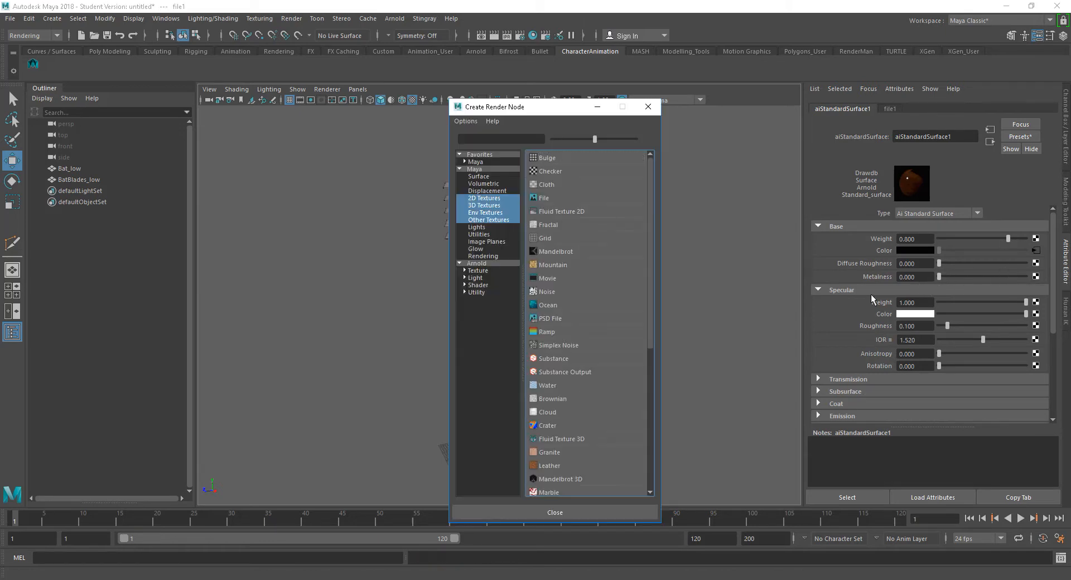
left_click(546, 198)
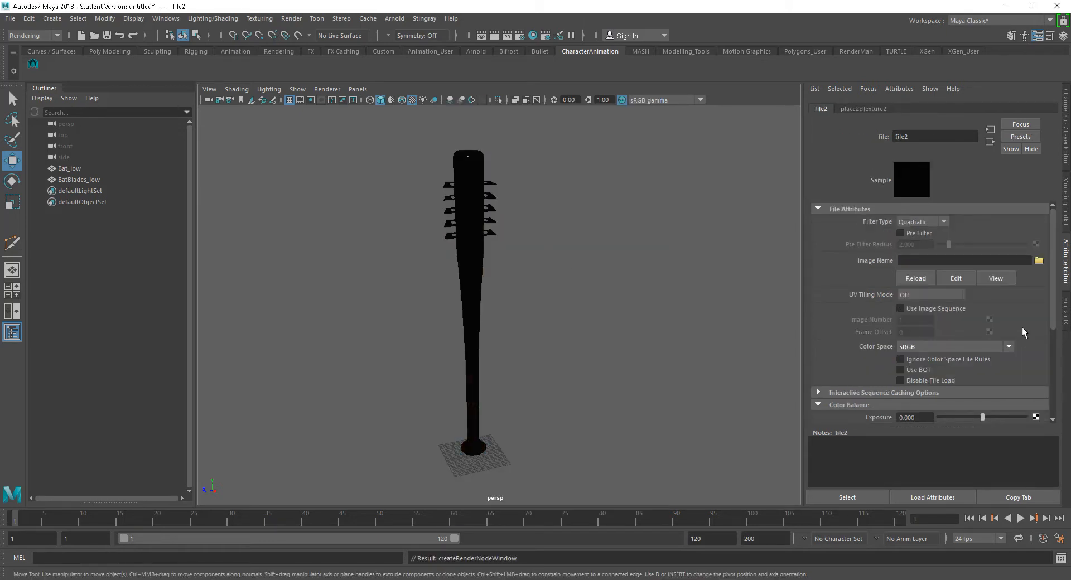
left_click(1039, 261)
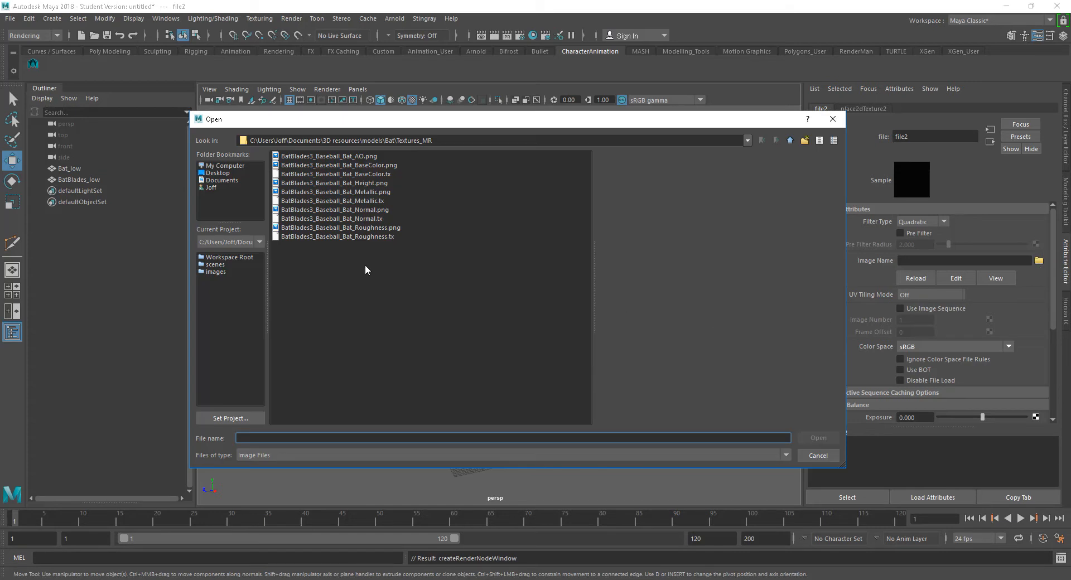
left_click(353, 191)
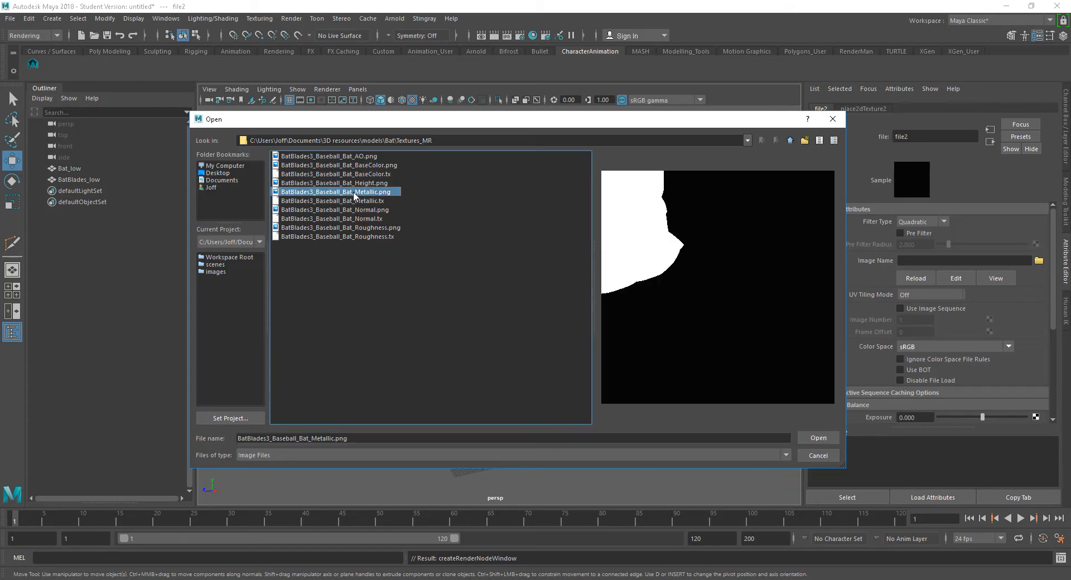
left_click(819, 439)
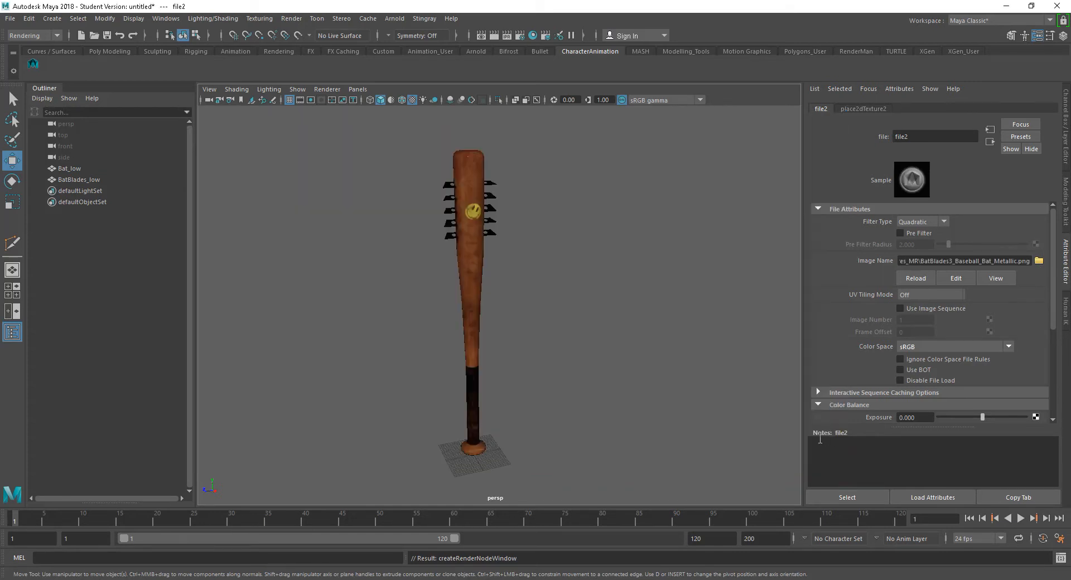
Map a File texture to the material's specular roughness and load BatBlades3_Baseball_Bat_Roughness.png as its image.
left_click(990, 142)
left_click(1035, 325)
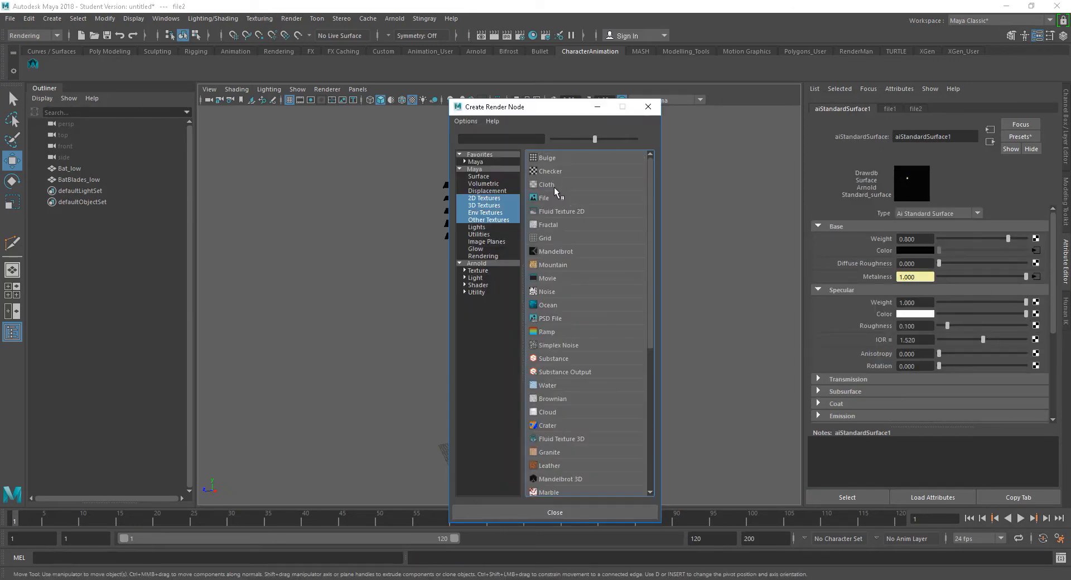
left_click(545, 198)
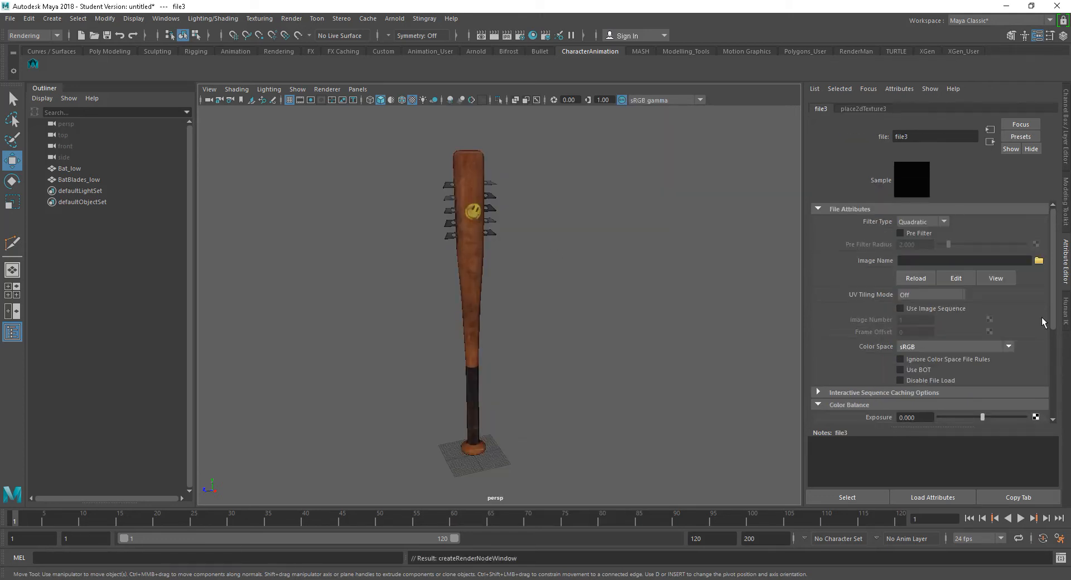
left_click(1038, 261)
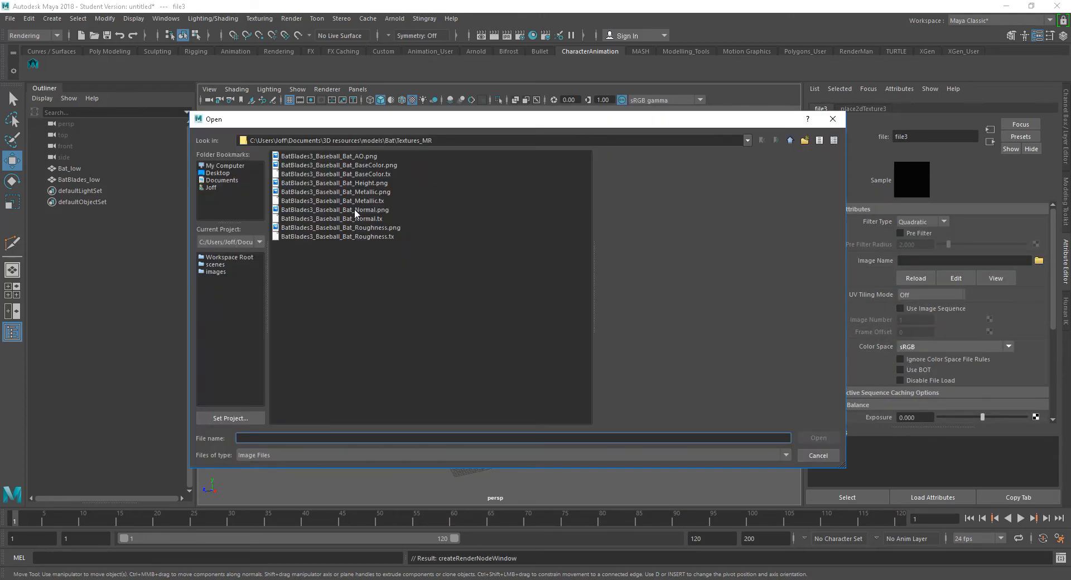
left_click(358, 228)
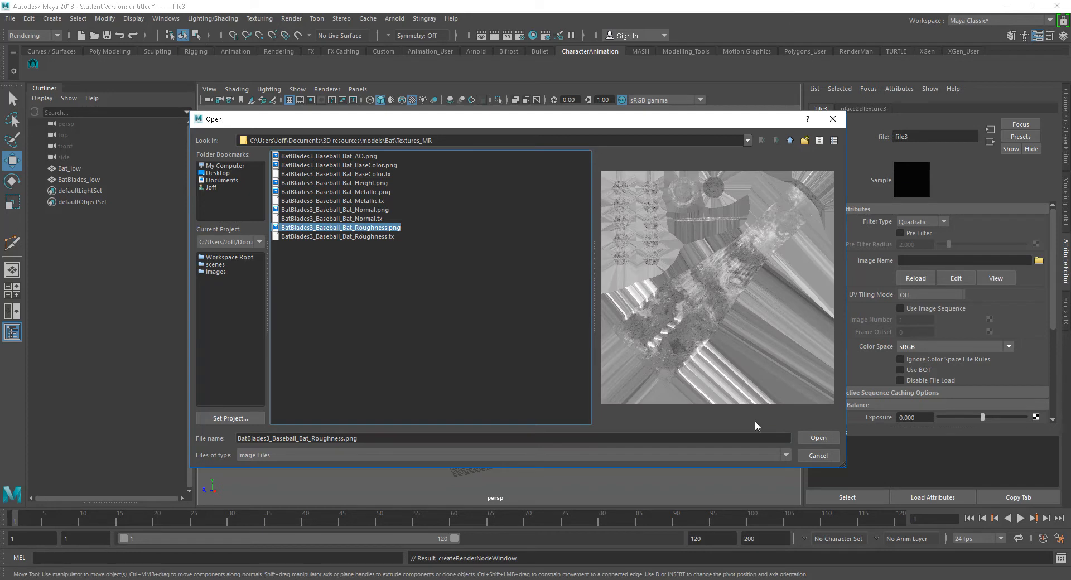
left_click(818, 438)
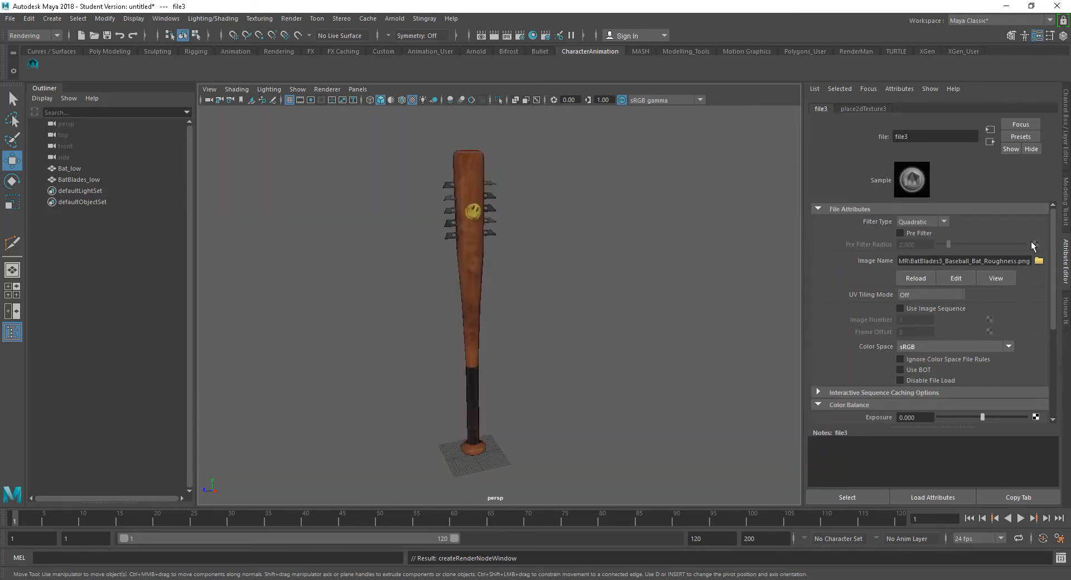
Map a File texture to the material's bump mapping and set the bump node to use it as Tangent Space Normals.
left_click(989, 141)
left_click_drag(1054, 286, 1058, 329)
scroll(909, 342, "down", 3)
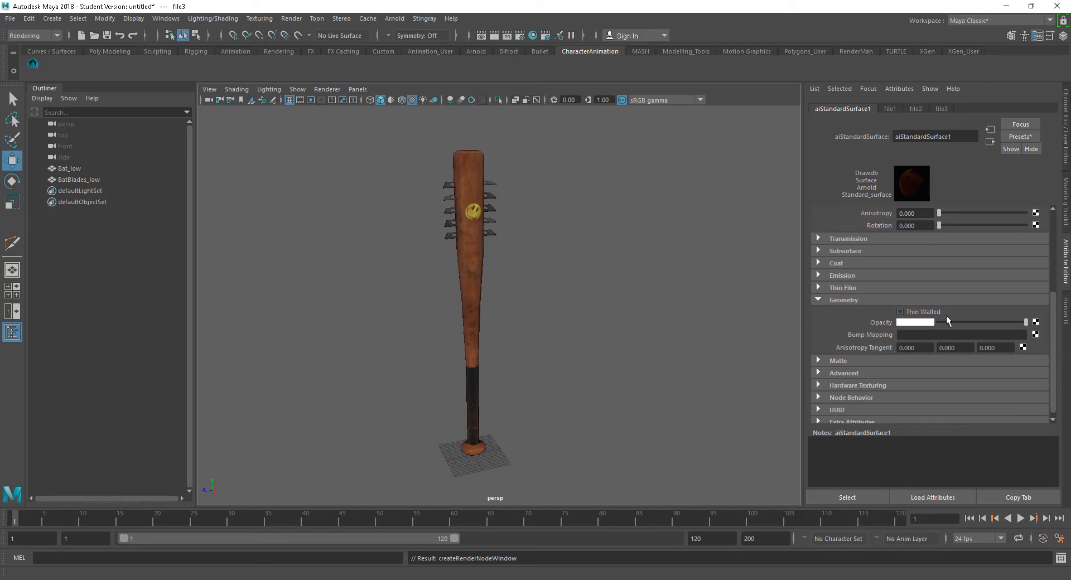
left_click(1035, 334)
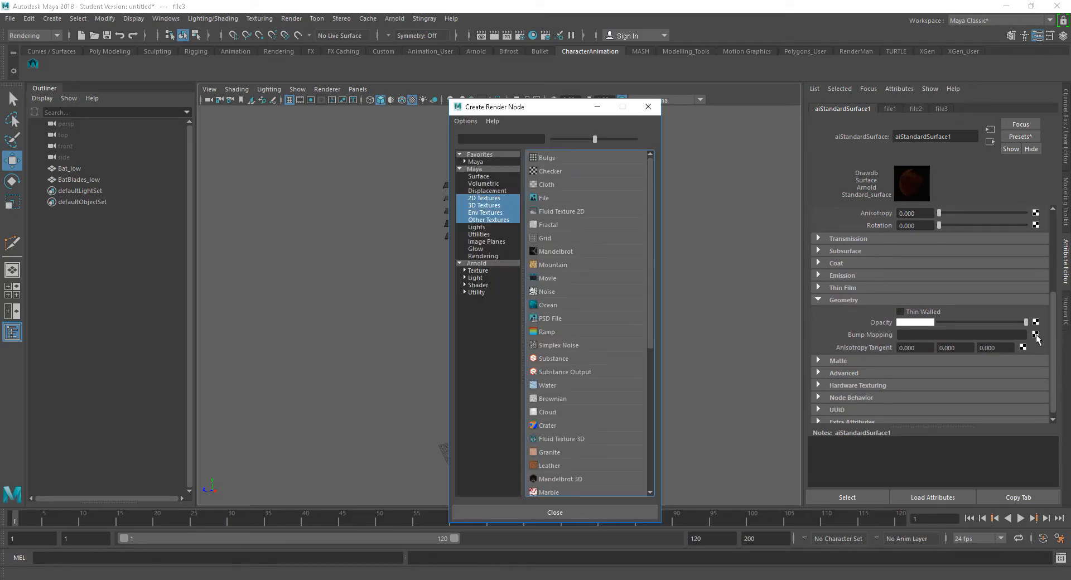
left_click(550, 200)
left_click(926, 246)
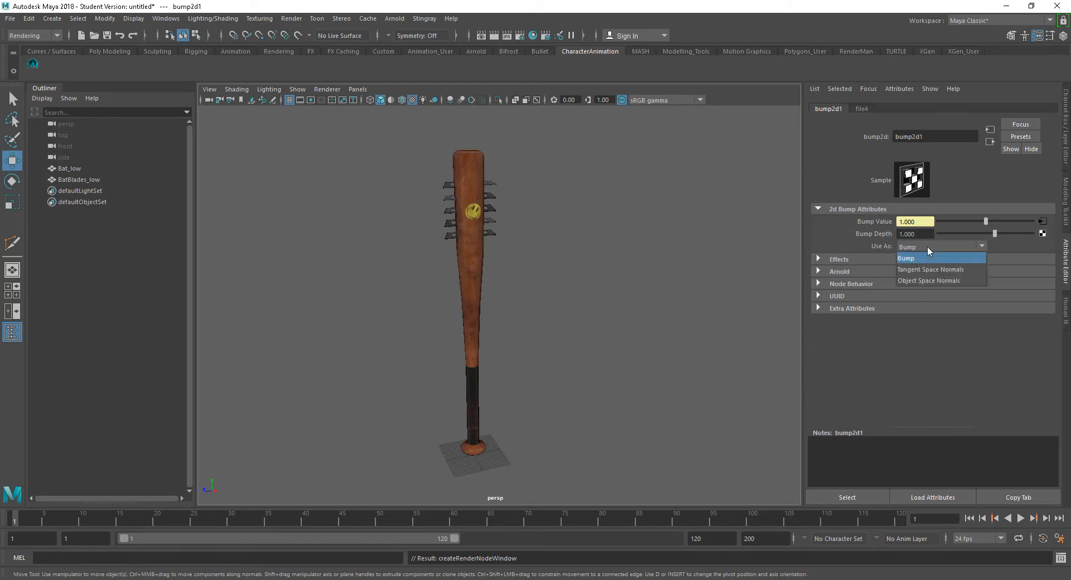
left_click(940, 265)
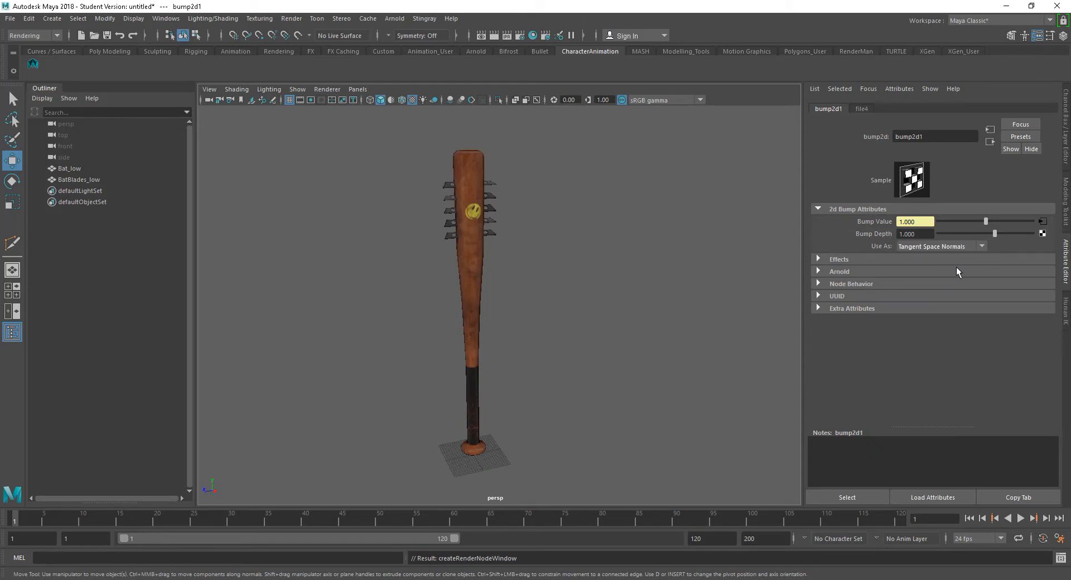
Load BatBlades3_Baseball_Bat_Normal.png as the image of the bump node's file texture.
left_click(1042, 222)
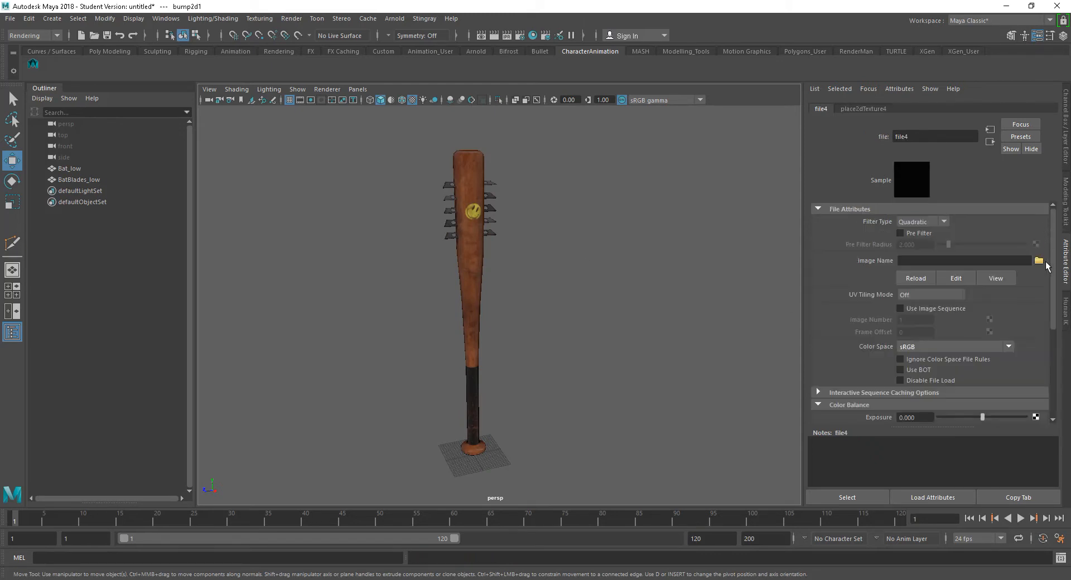
left_click(1039, 260)
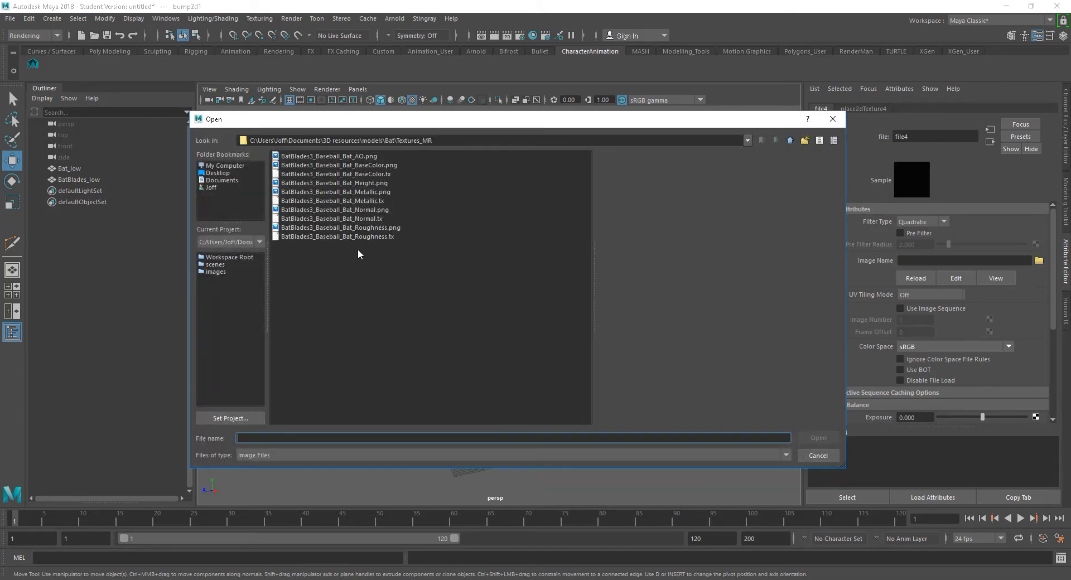
left_click(343, 210)
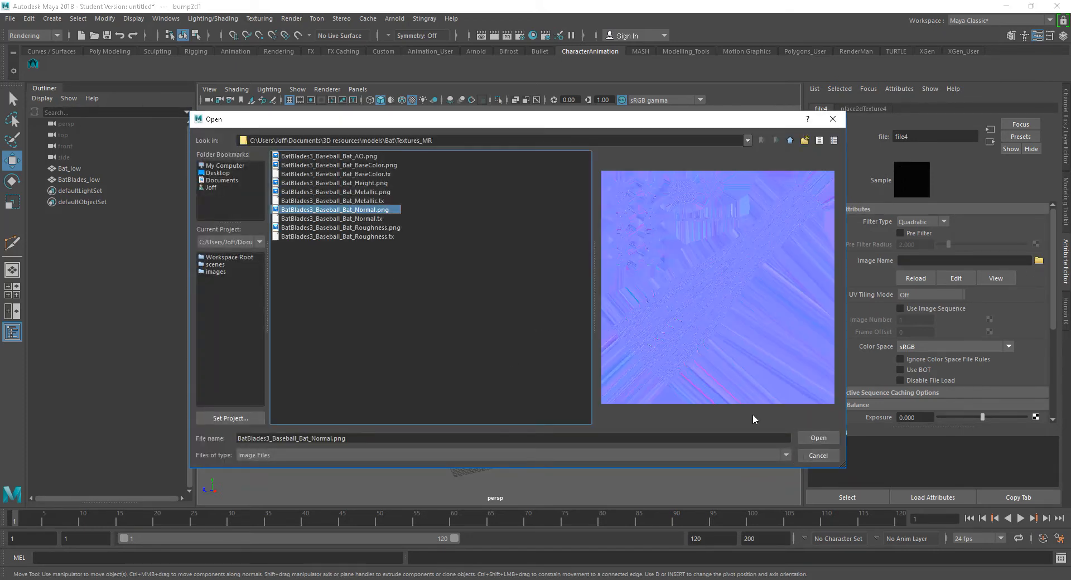
left_click(817, 438)
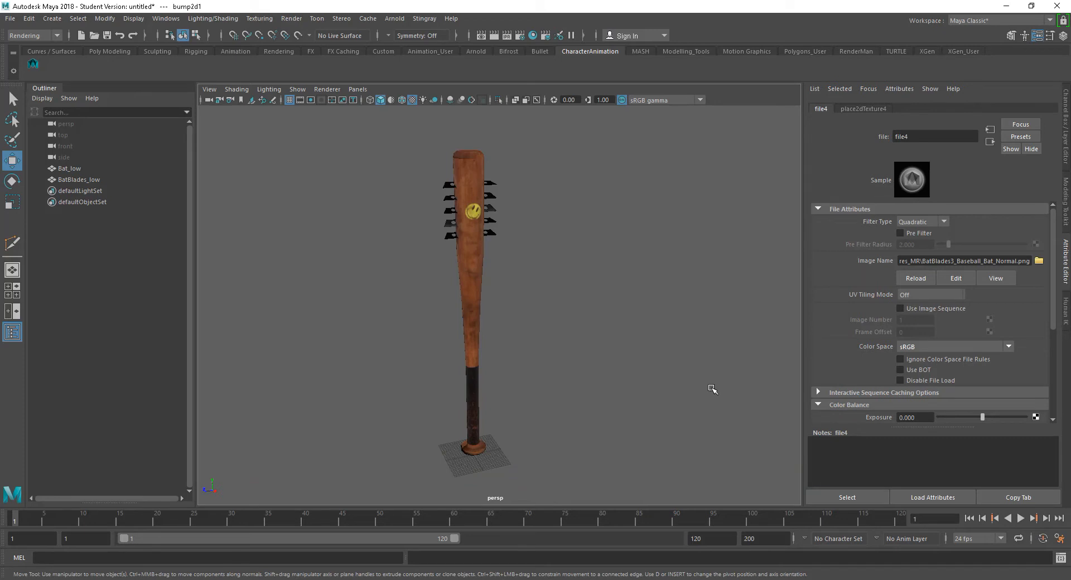
Turn off Flip R Channel in the bump node's Arnold settings.
left_click(989, 141)
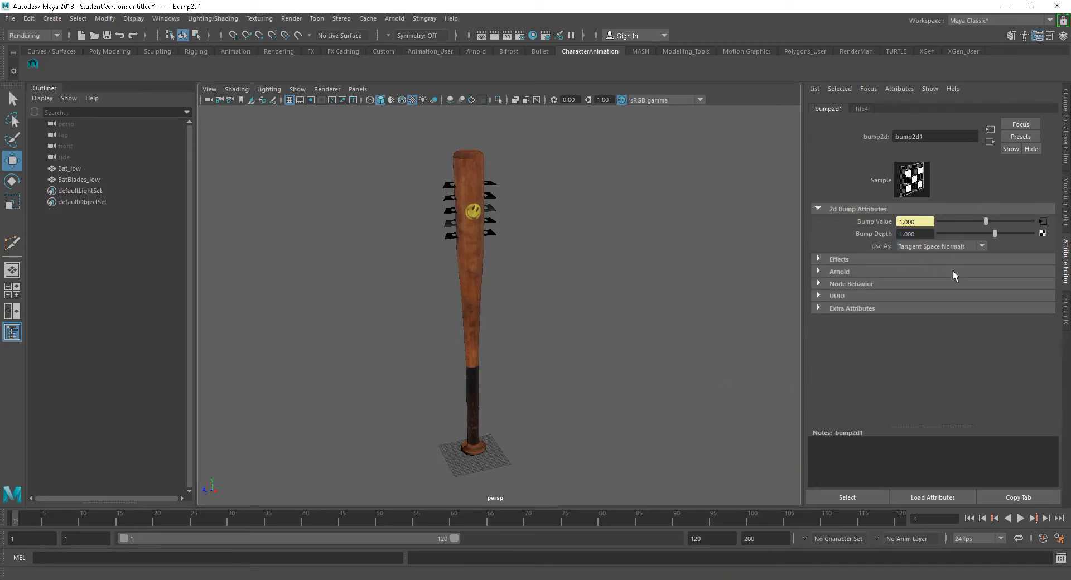
left_click(840, 271)
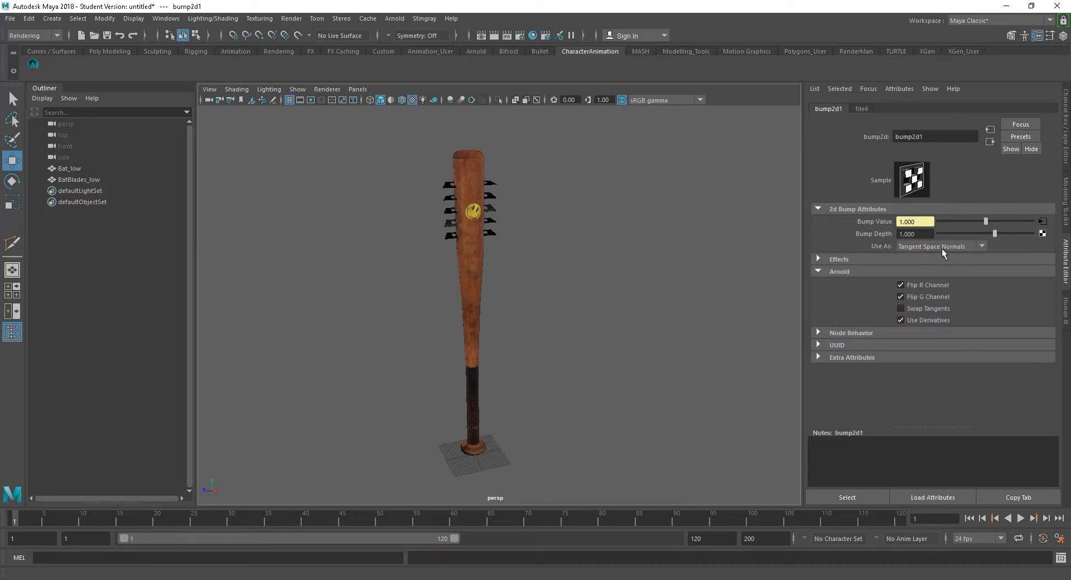
left_click(900, 285)
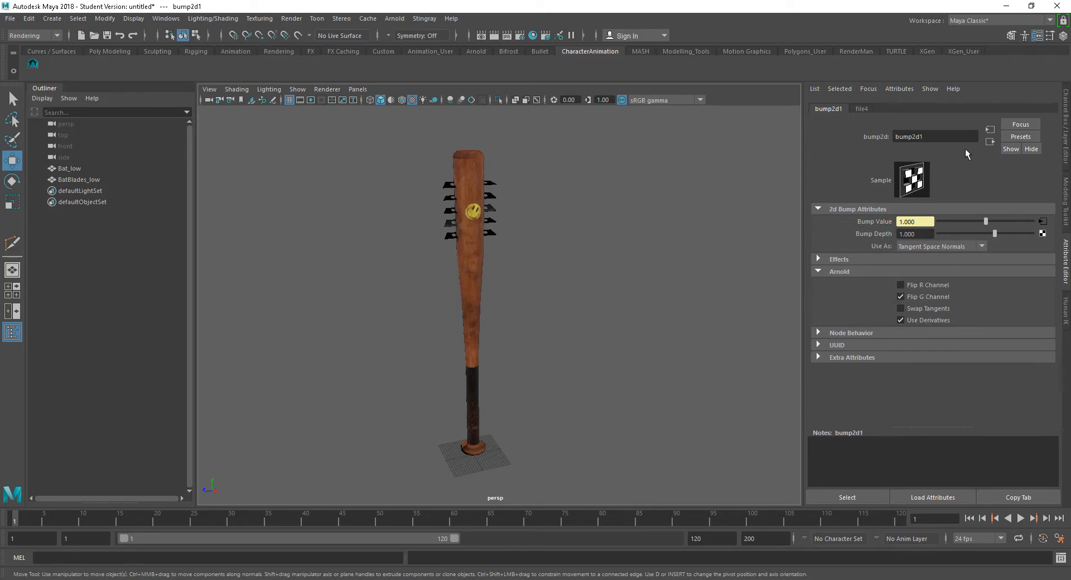
Check the base color texture's color space and set the metalness texture's color space to Raw.
left_click(990, 141)
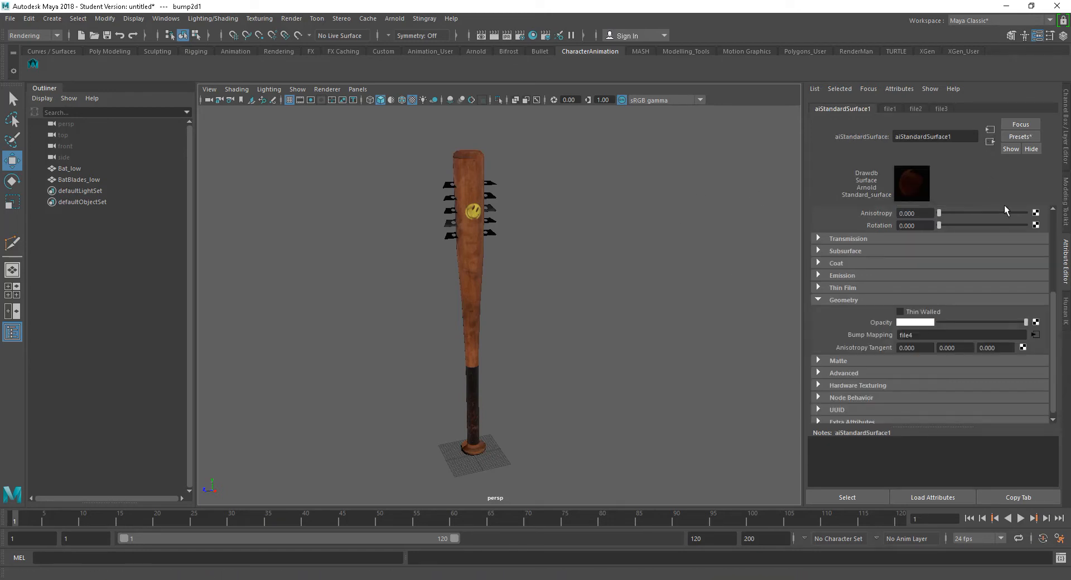
left_click_drag(1051, 300, 1056, 223)
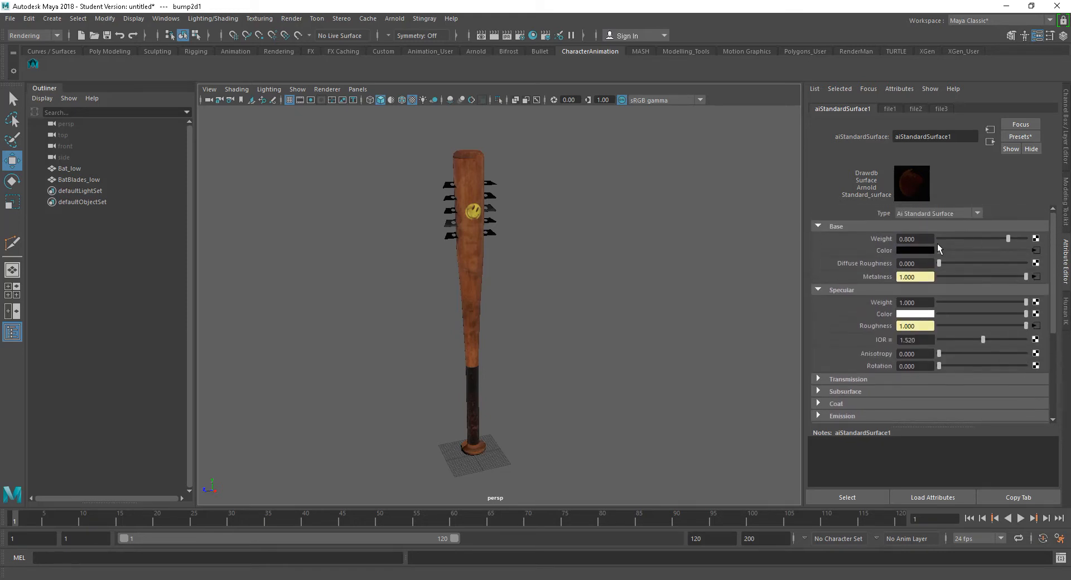
left_click(1036, 251)
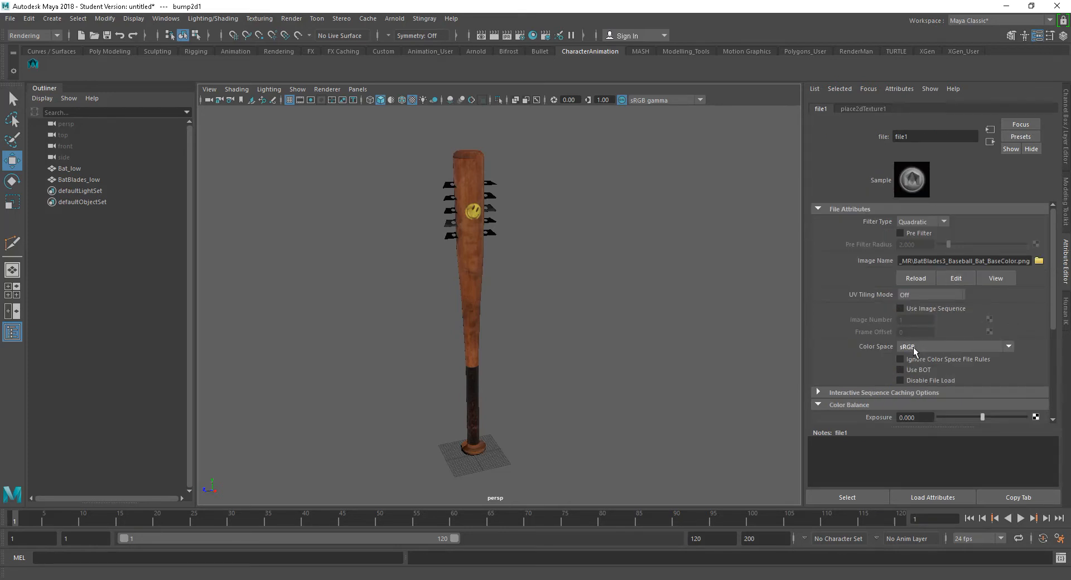
left_click(990, 142)
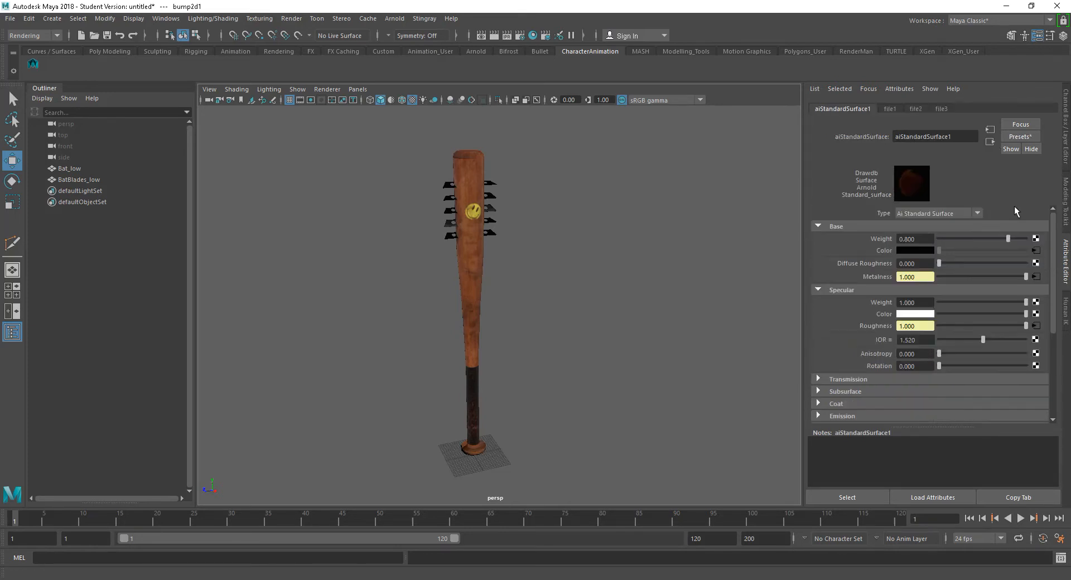
left_click(1036, 277)
left_click(926, 347)
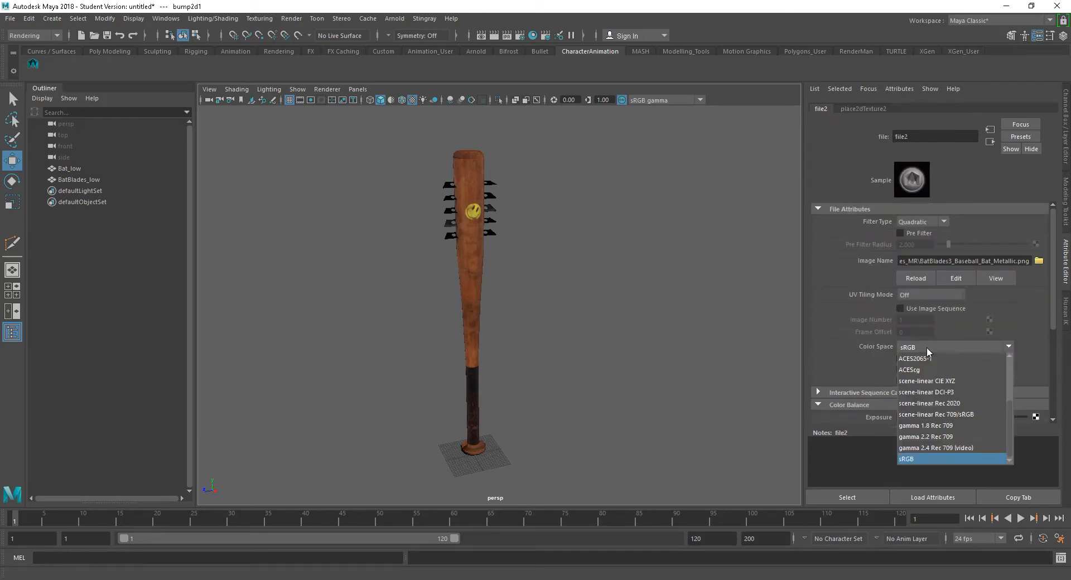
scroll(1009, 390, "up", 2)
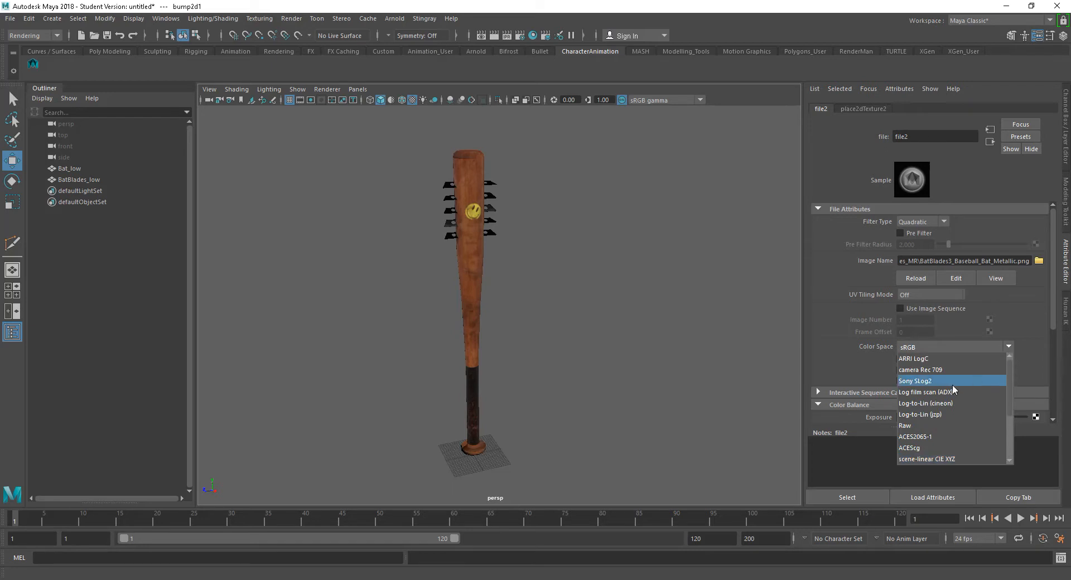
scroll(949, 407, "up", 2)
left_click(919, 422)
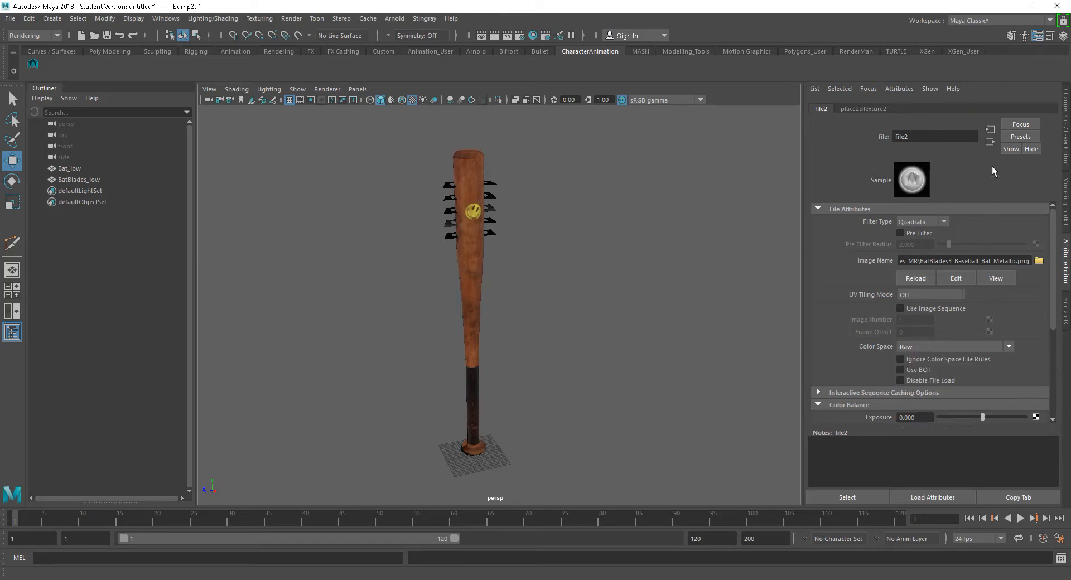
Set the color space of the material's specular roughness texture to Raw.
left_click(990, 142)
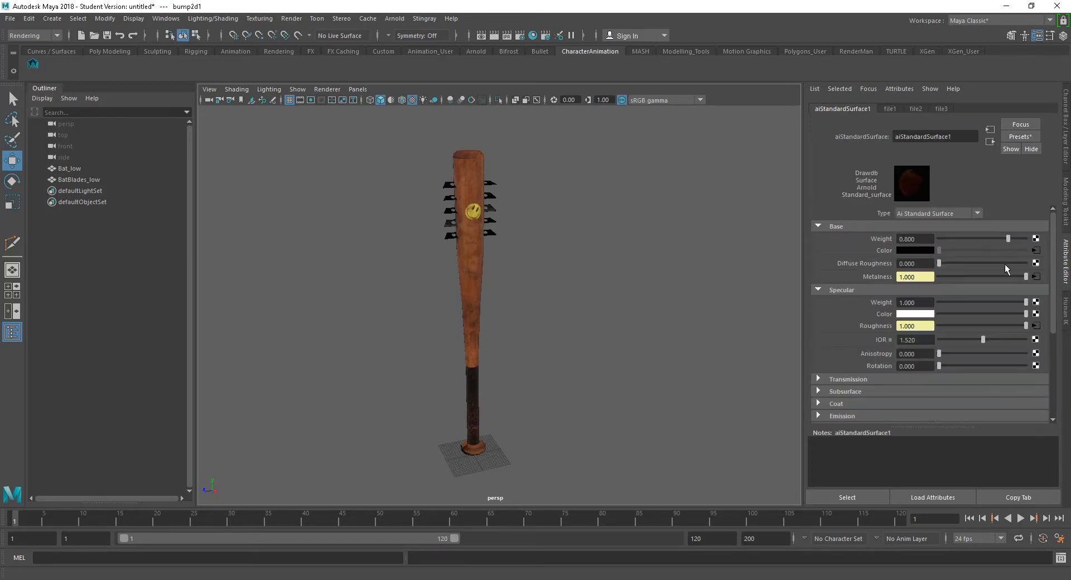
left_click(1036, 326)
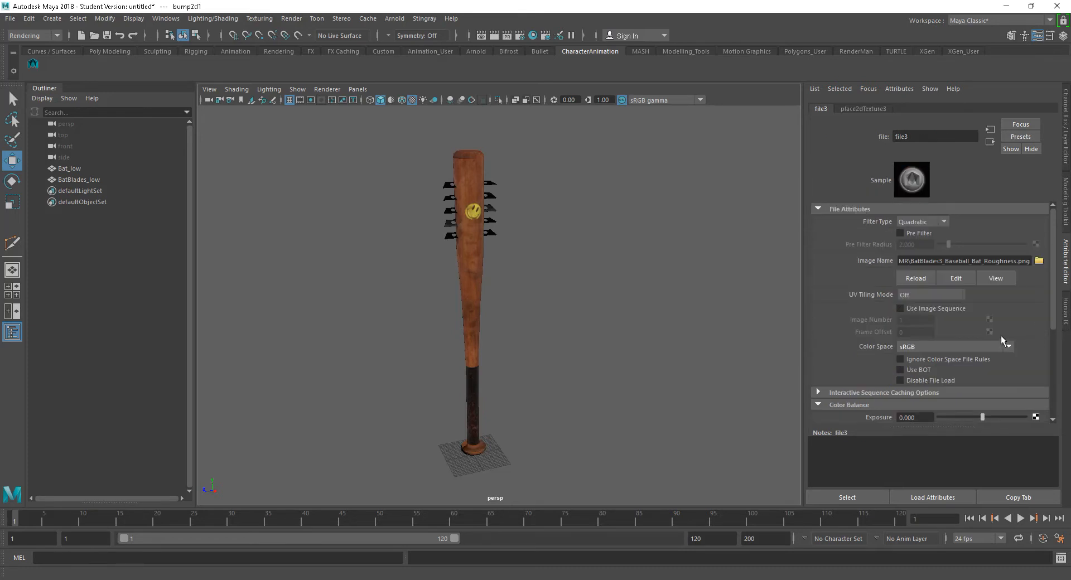
left_click(915, 347)
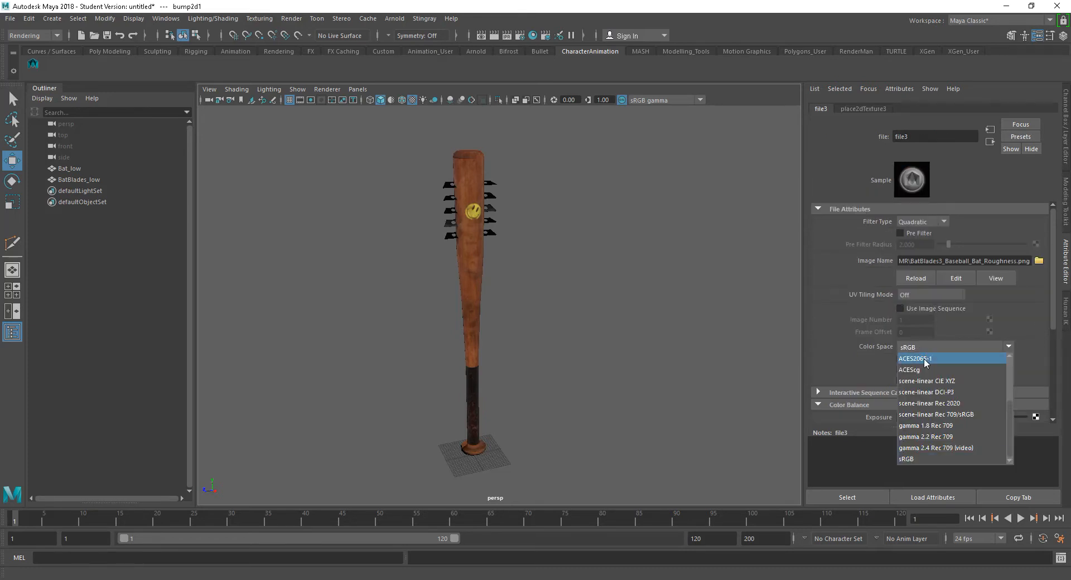
left_click_drag(1009, 406, 1011, 380)
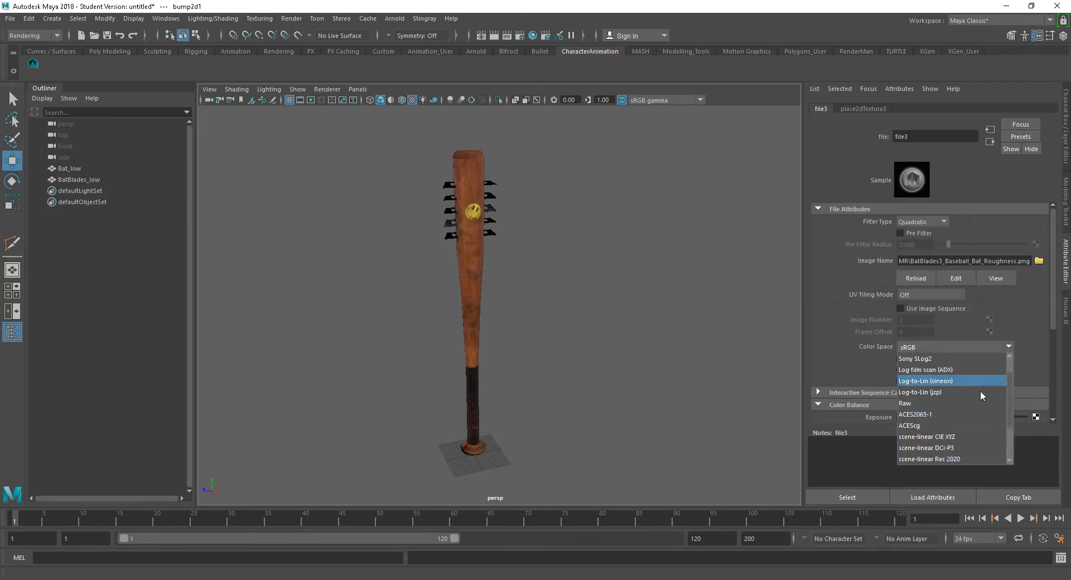
left_click(933, 404)
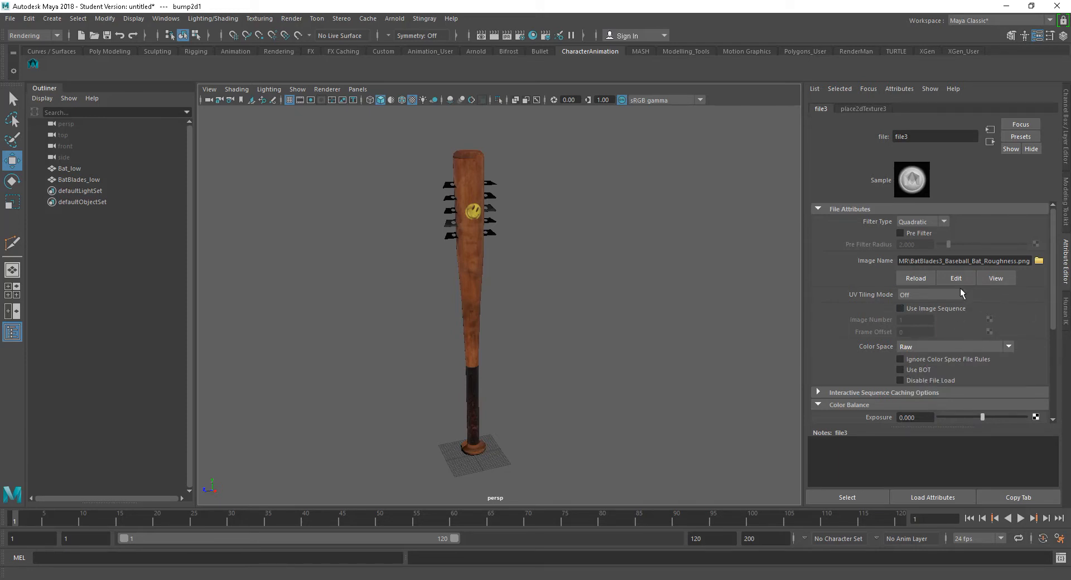
Set the color space of the bat material's normal map texture to Raw.
mouse_move(1054, 268)
left_mouse_down()
mouse_move(1061, 346)
mouse_move(1060, 247)
mouse_move(1056, 328)
mouse_move(1056, 262)
mouse_move(1048, 272)
left_mouse_up()
left_click(990, 140)
left_click_drag(1054, 274, 1060, 349)
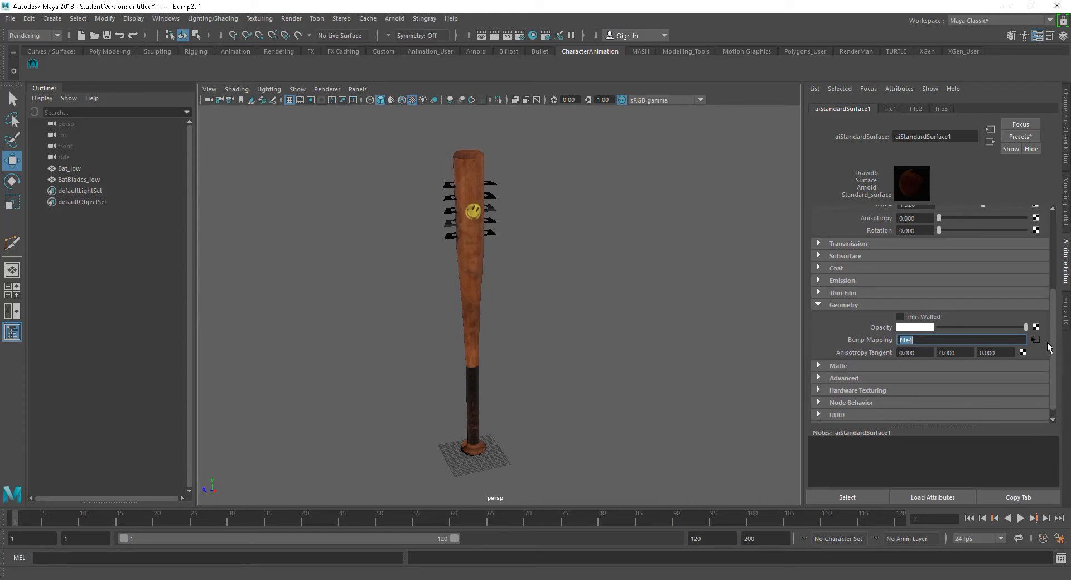
left_click(1035, 339)
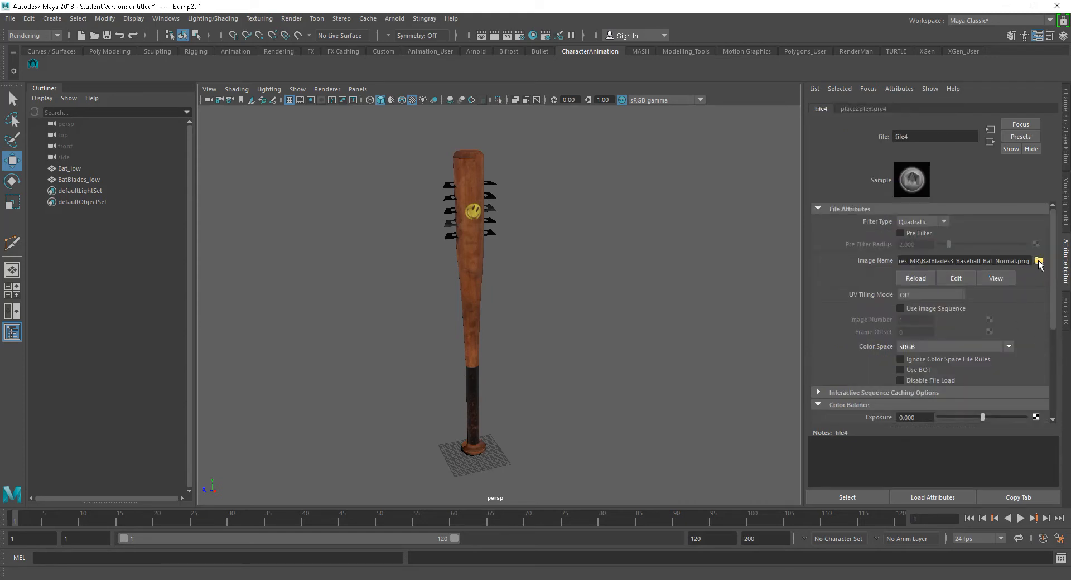
left_click(934, 348)
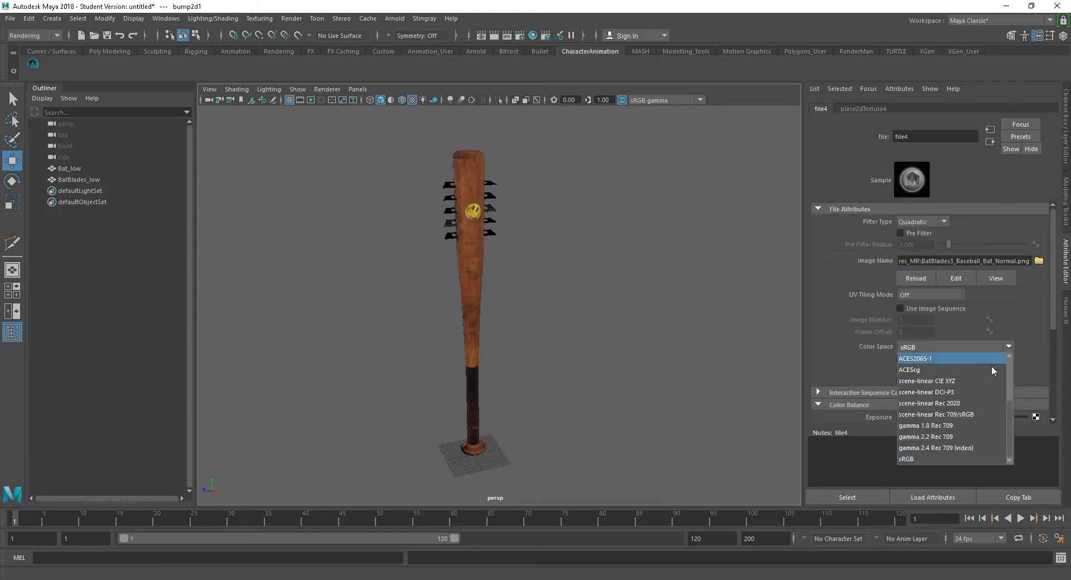
left_click_drag(1011, 403, 1010, 379)
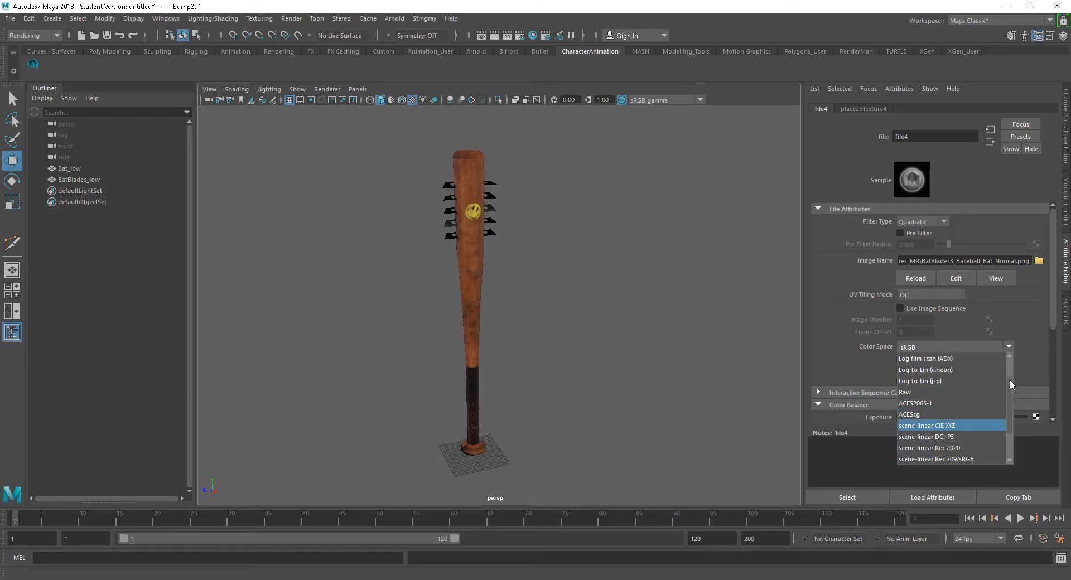
left_click(927, 393)
left_click(611, 259)
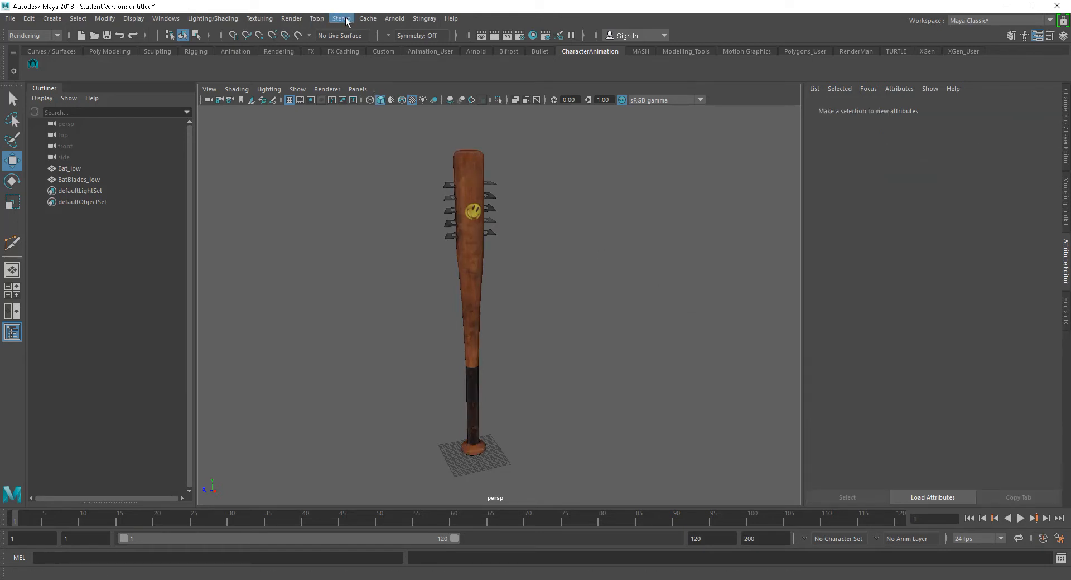
Run a test render of the unlit bat in the Arnold RenderView.
left_click(390, 19)
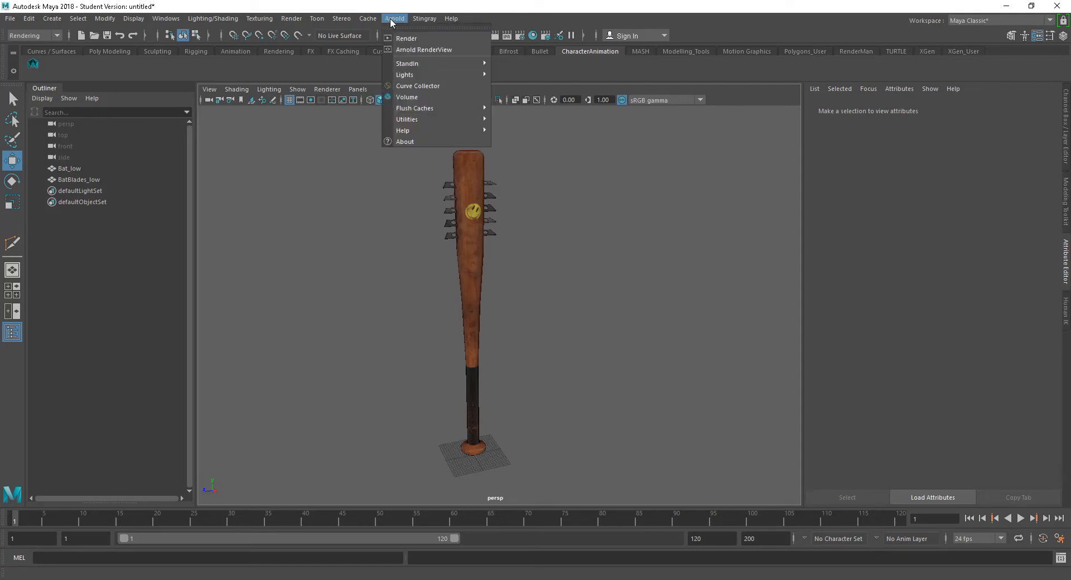
left_click(417, 50)
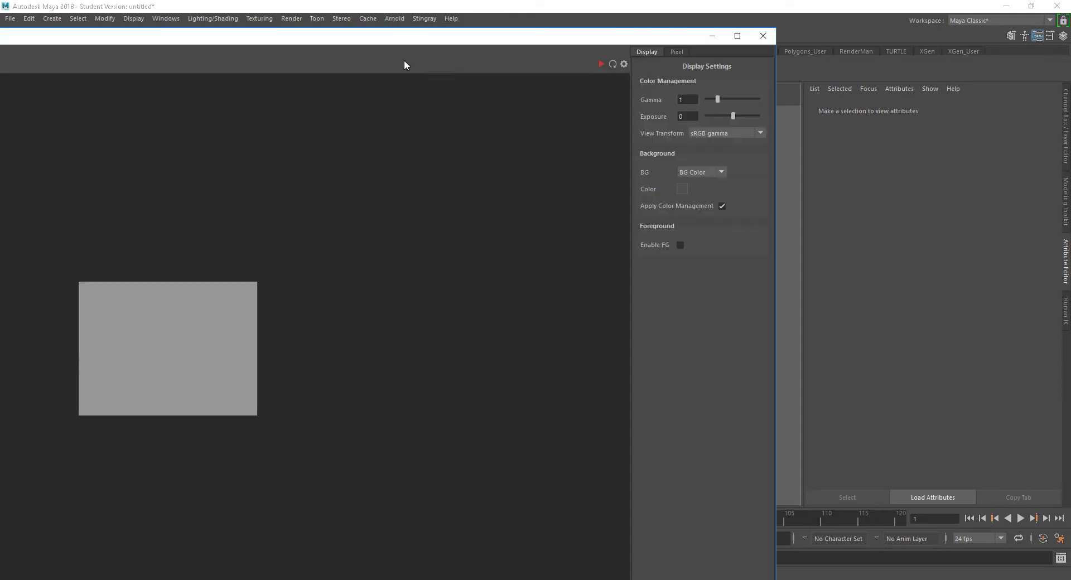
left_click(768, 61)
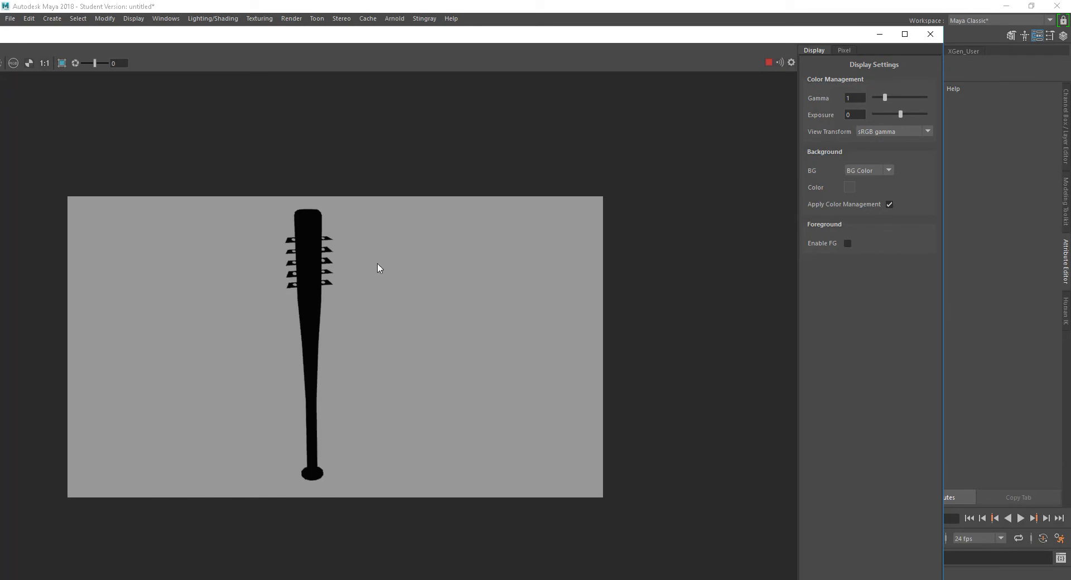
left_click_drag(610, 40, 675, 65)
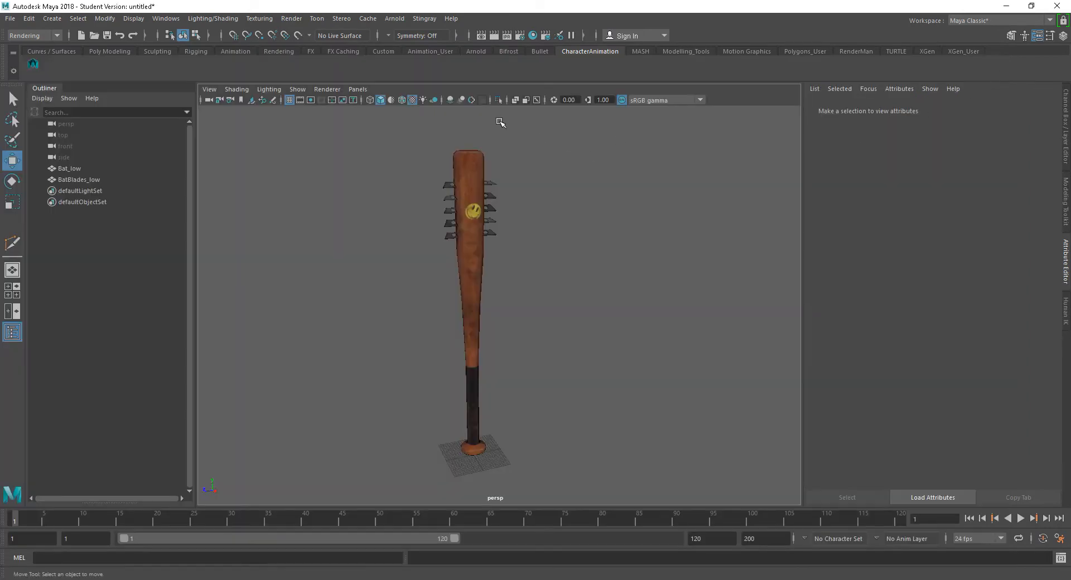
Add an Arnold skydome light to the scene.
left_click(394, 19)
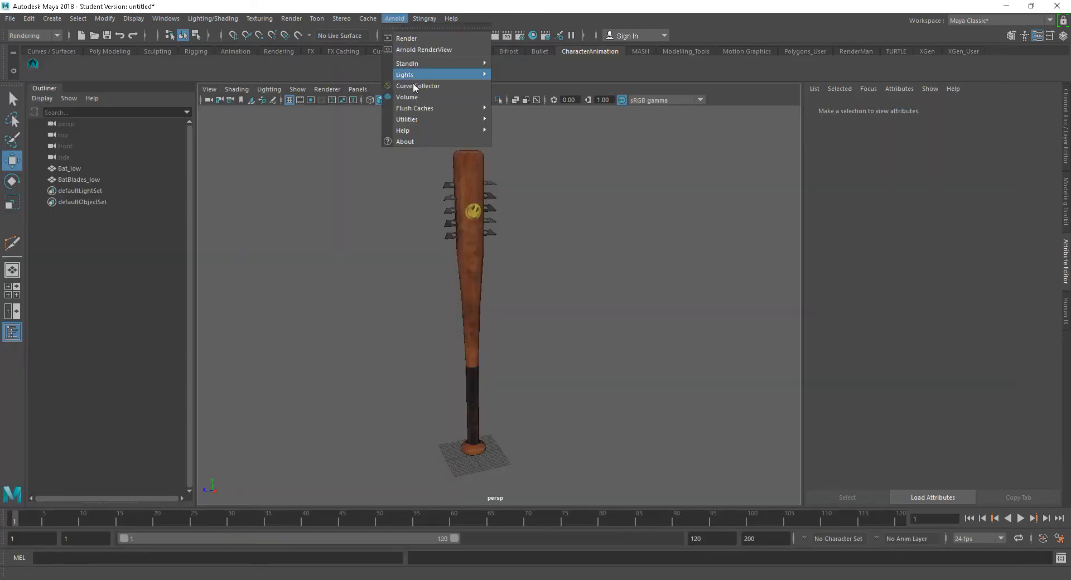
mouse_move(416, 73)
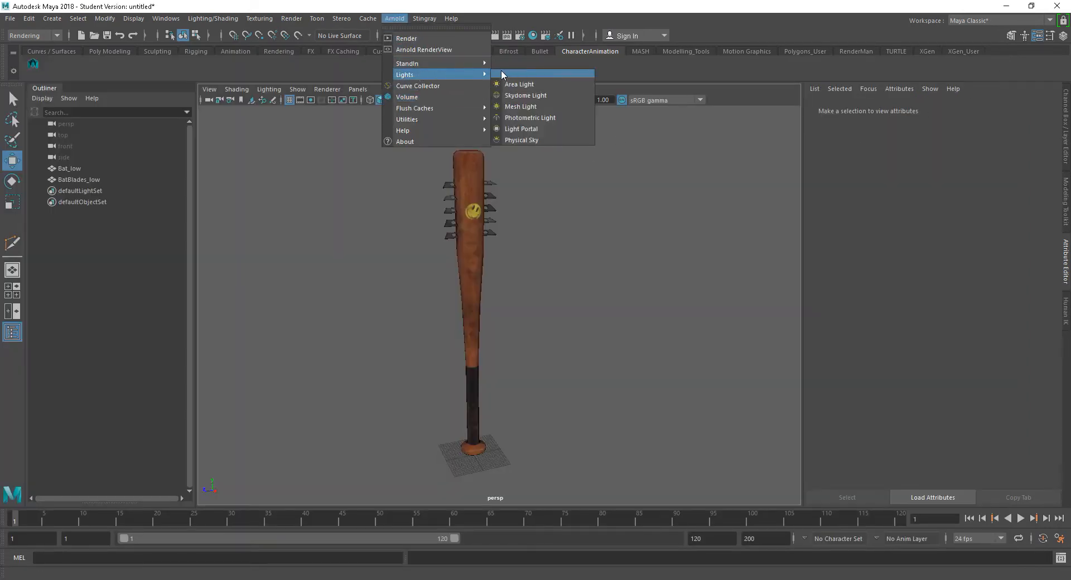
left_click(542, 95)
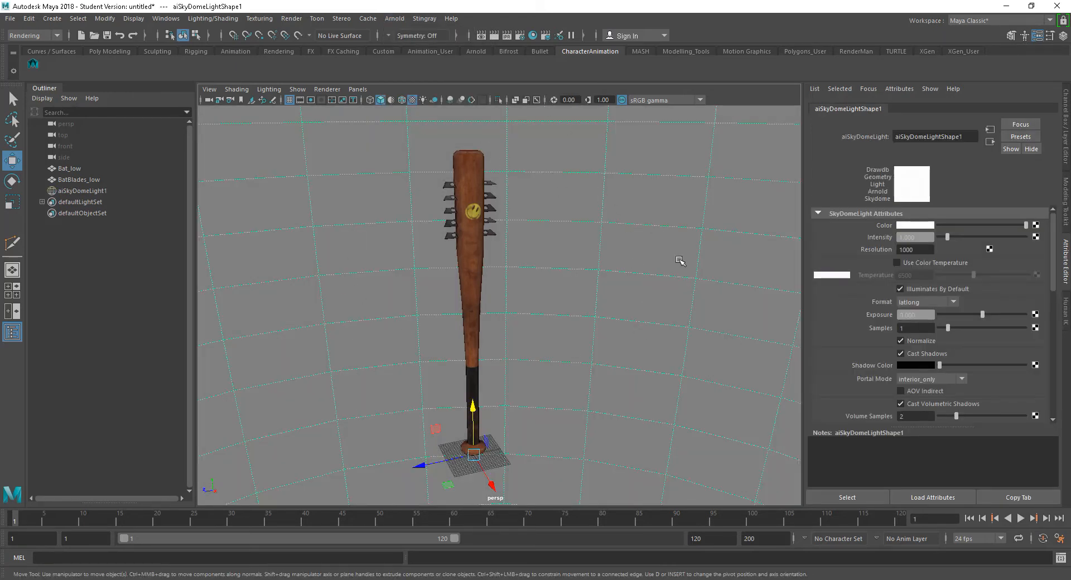
Reframe the bat and check its skydome lighting with a render in the Arnold RenderView.
right_click_drag(712, 404, 558, 317, "alt")
mouse_move(558, 317)
left_mouse_down("alt")
mouse_move(580, 329)
mouse_move(657, 287)
mouse_move(593, 387)
mouse_move(581, 370)
mouse_move(583, 332)
mouse_move(681, 378)
left_mouse_up("alt")
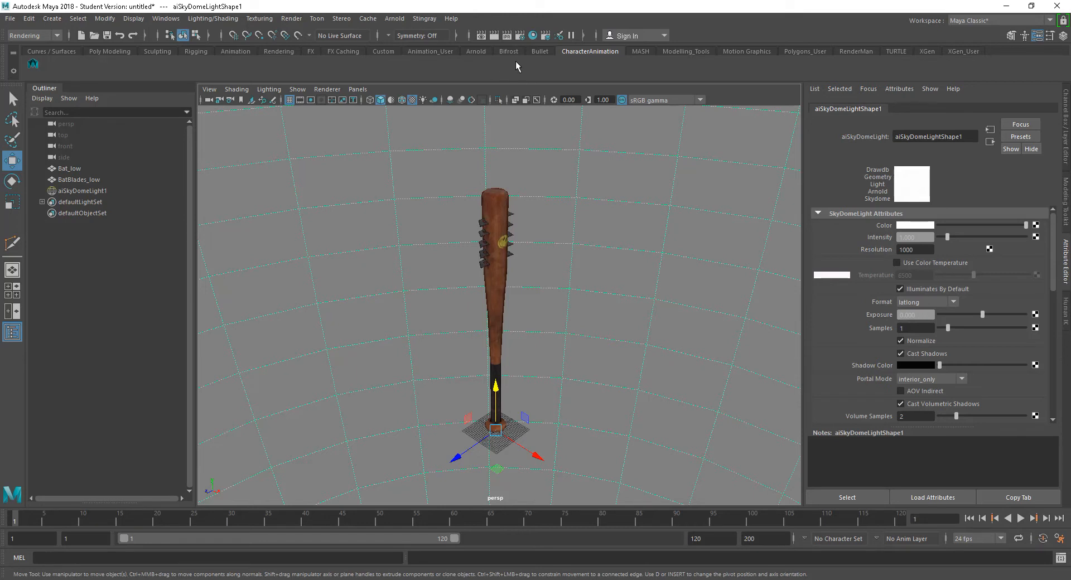
left_click(395, 18)
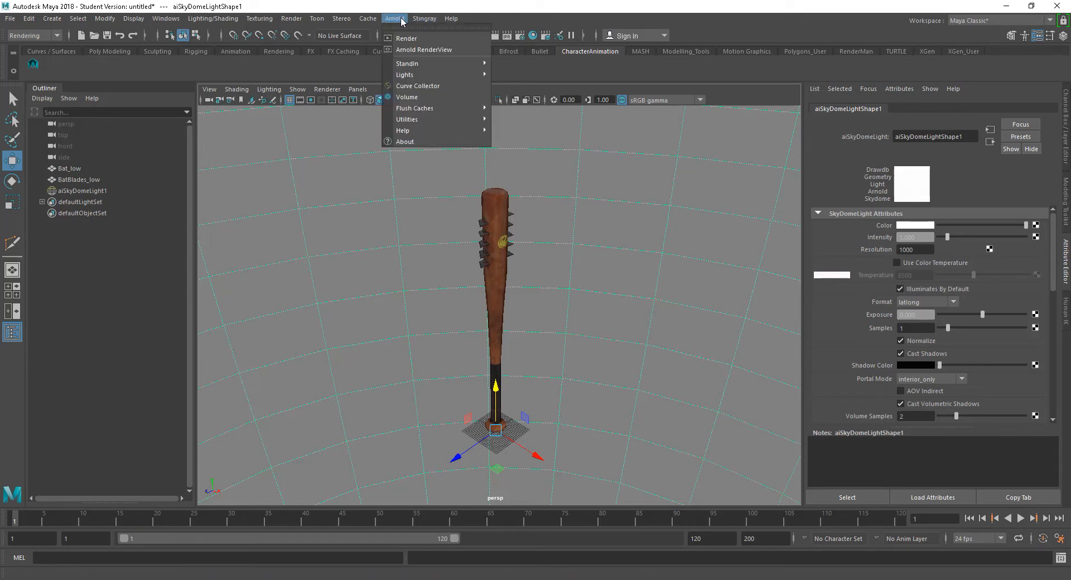
left_click(424, 51)
left_click(831, 92)
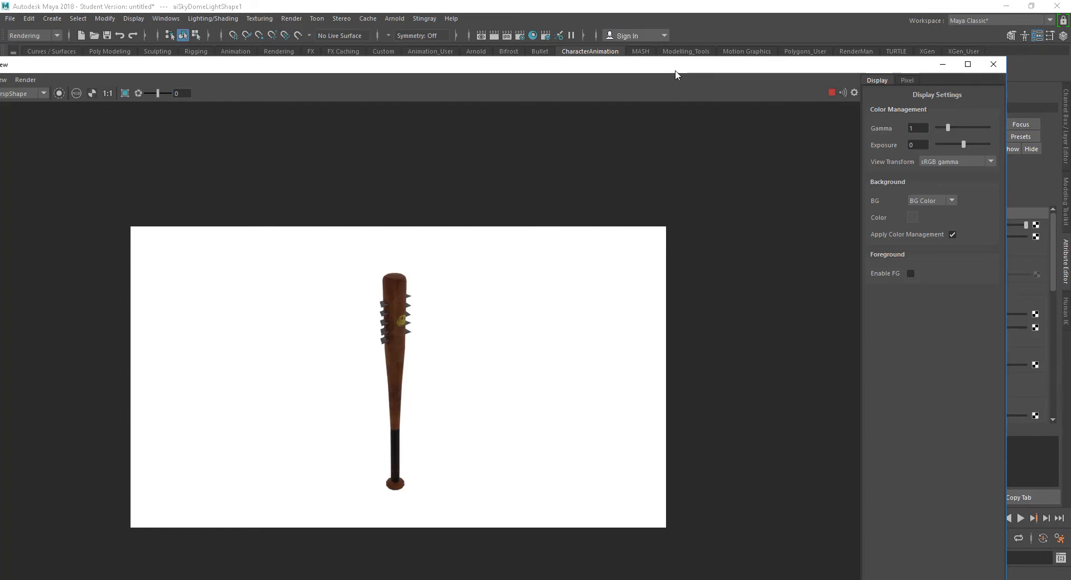
left_click_drag(676, 71, 635, 72)
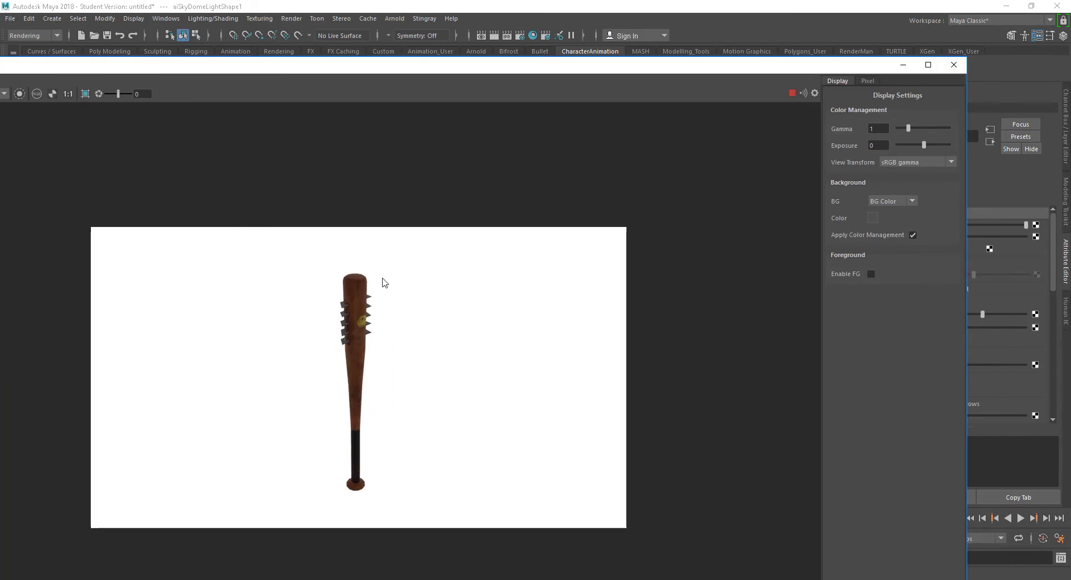
left_click(953, 64)
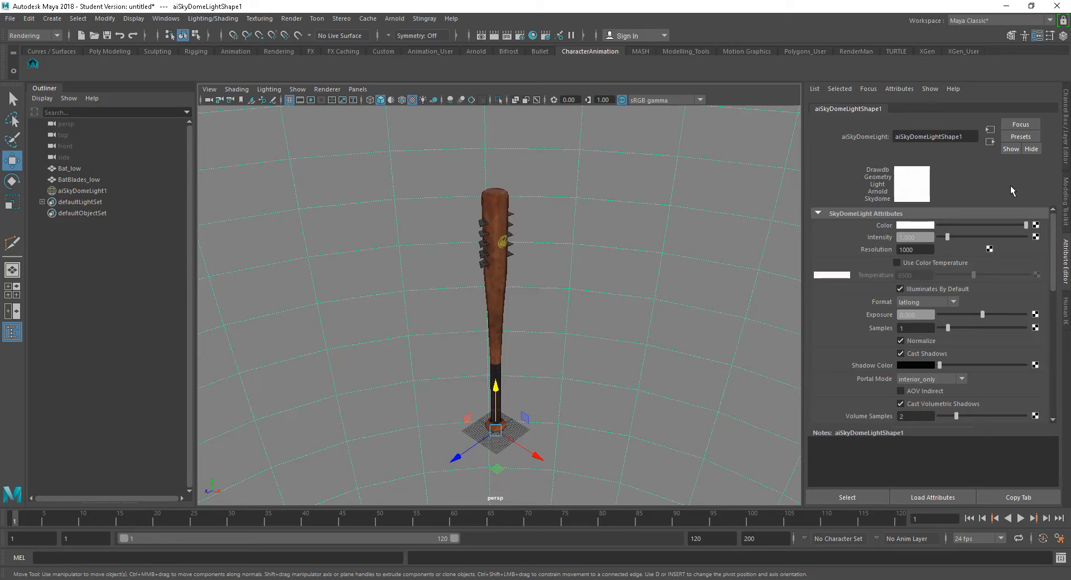
Connect a file texture to the skydome light's color and load kitchen_probe.hdr from the hdr folder.
left_click(1035, 225)
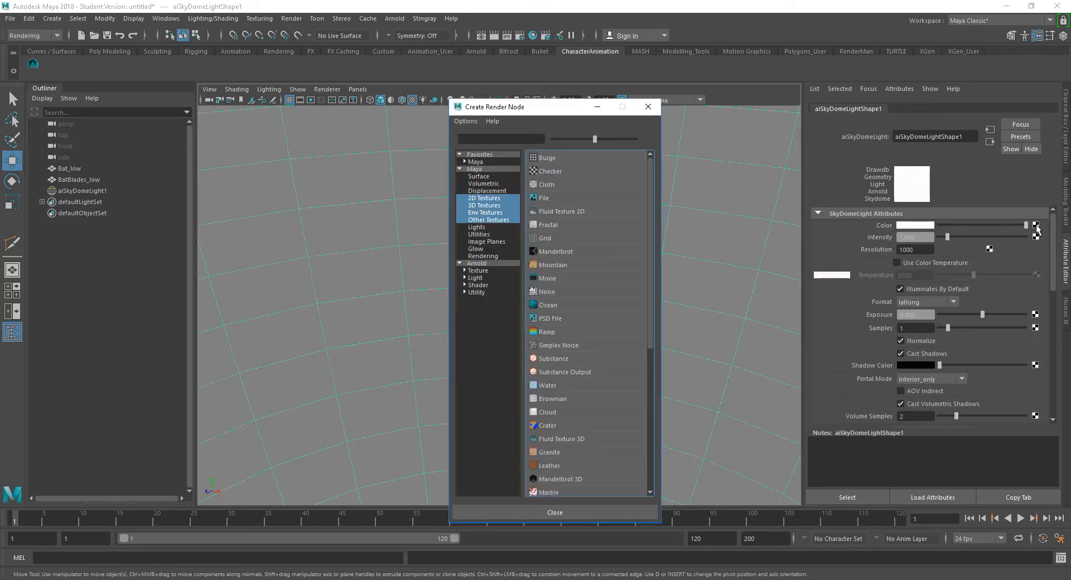
left_click(546, 199)
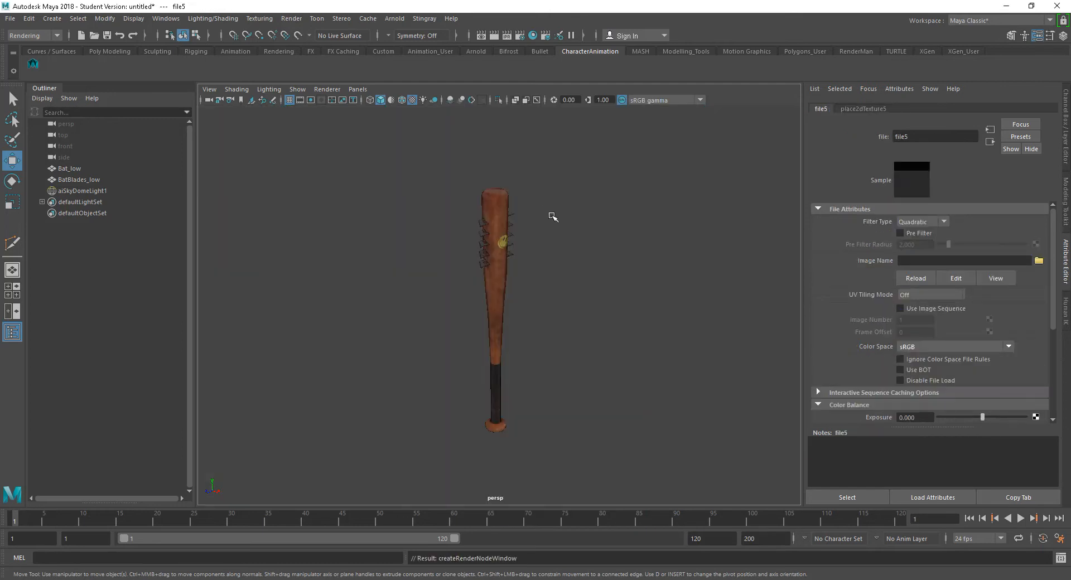
left_click(1039, 261)
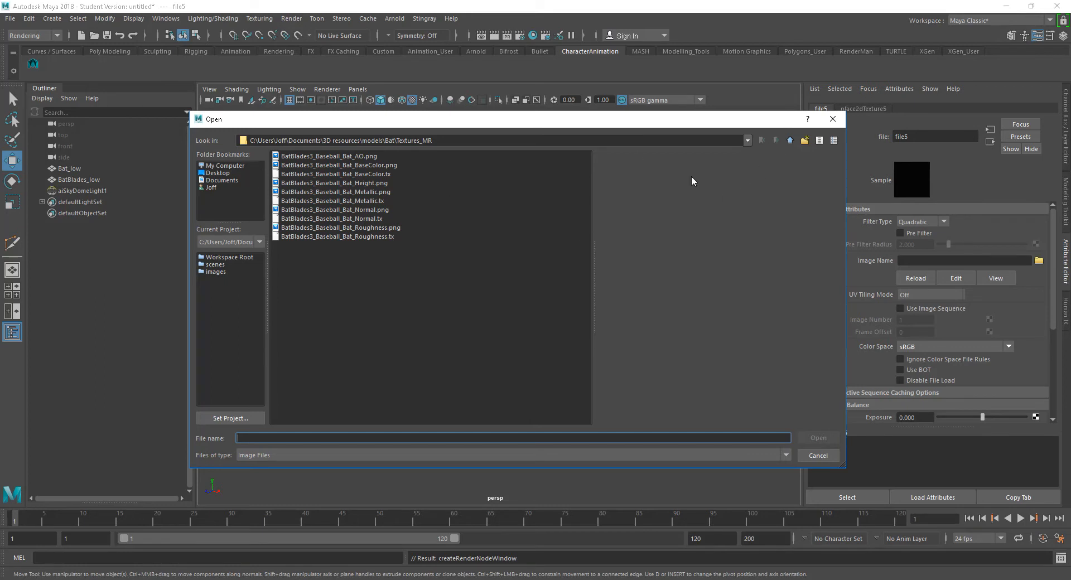
left_click(791, 141)
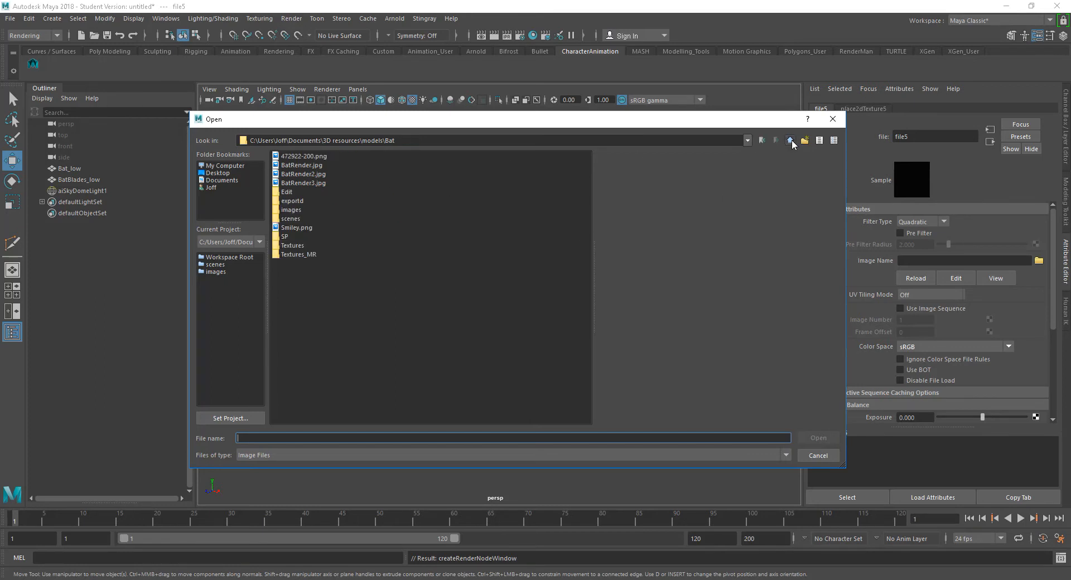
left_click(791, 141)
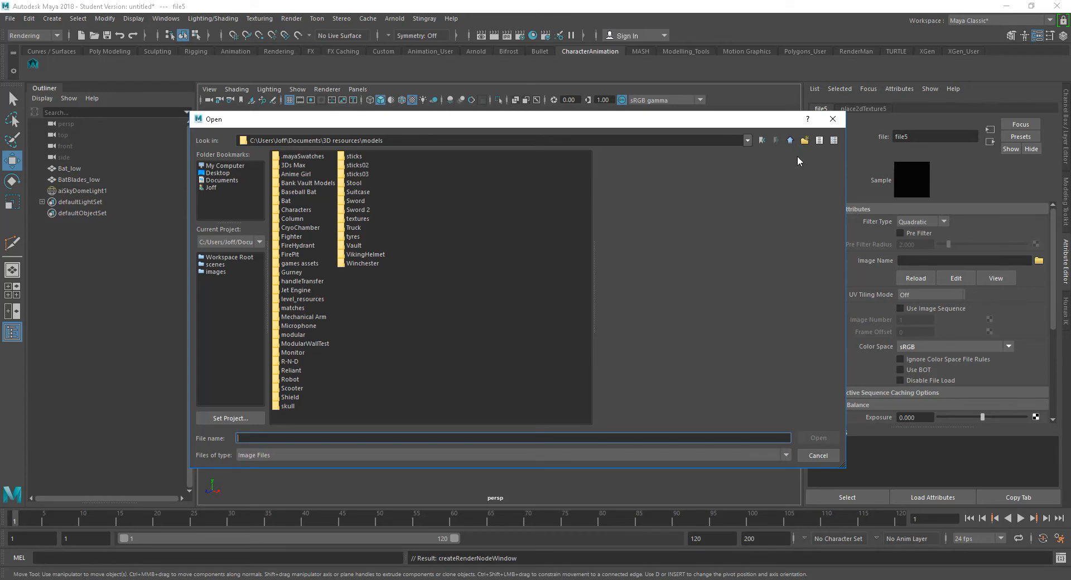
left_click(791, 141)
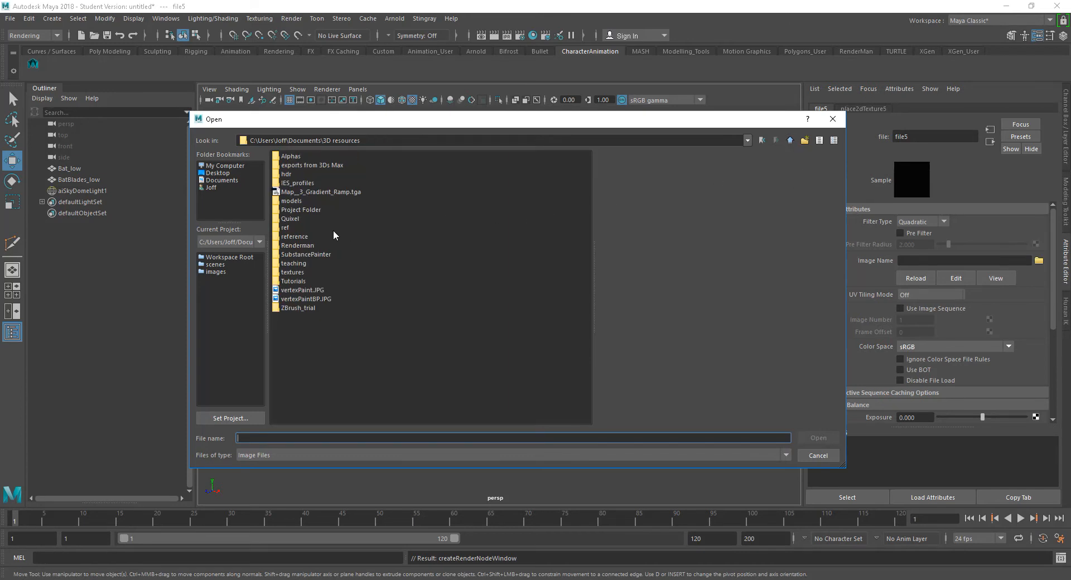
double_click(286, 174)
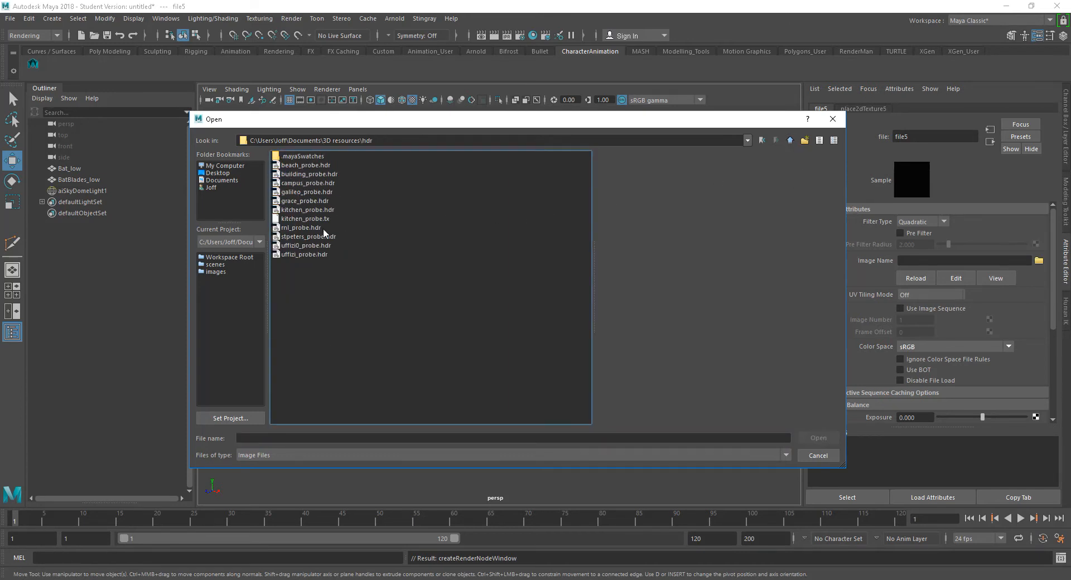
left_click(306, 220)
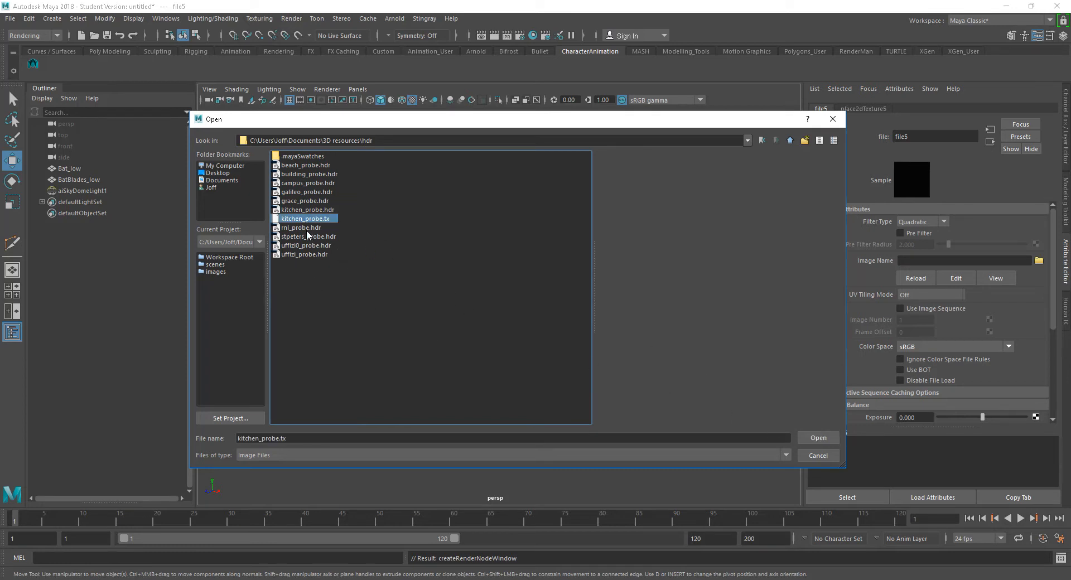
left_click(308, 210)
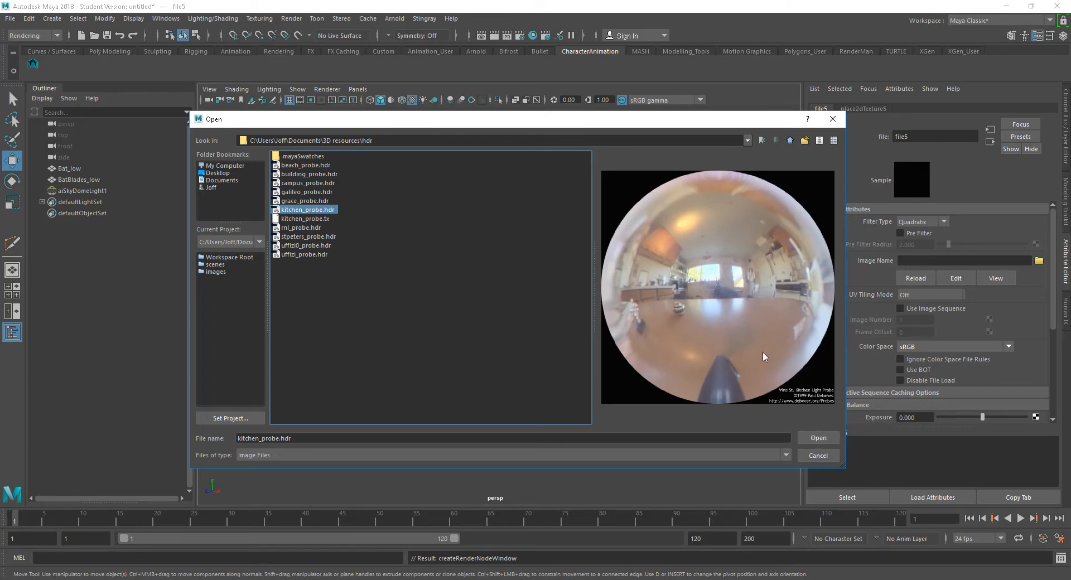
left_click(824, 440)
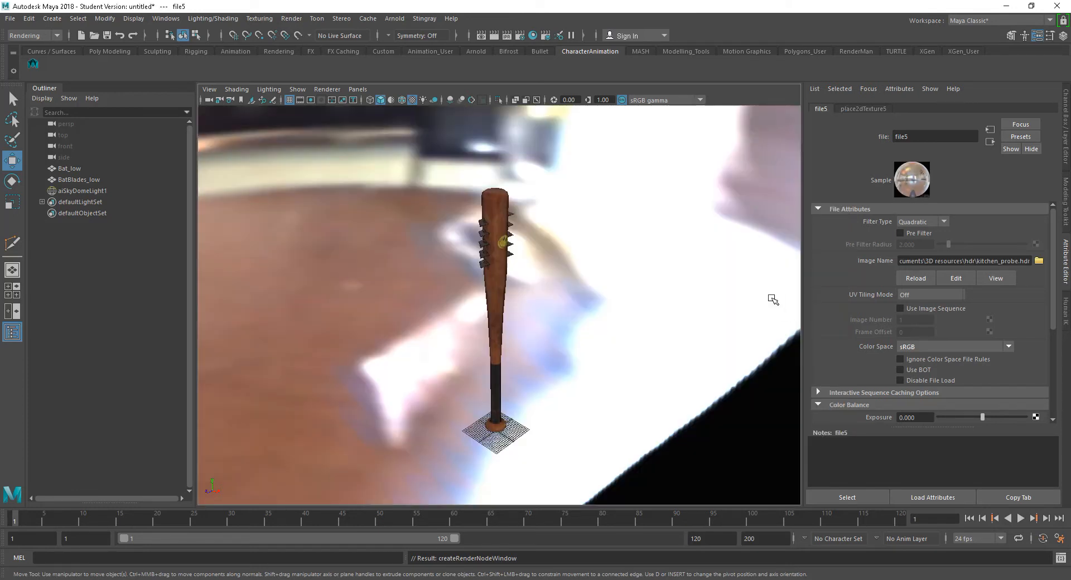
Render the bat with the kitchen HDR lighting in the Arnold RenderView, then close the render window.
left_click(394, 19)
left_click(413, 50)
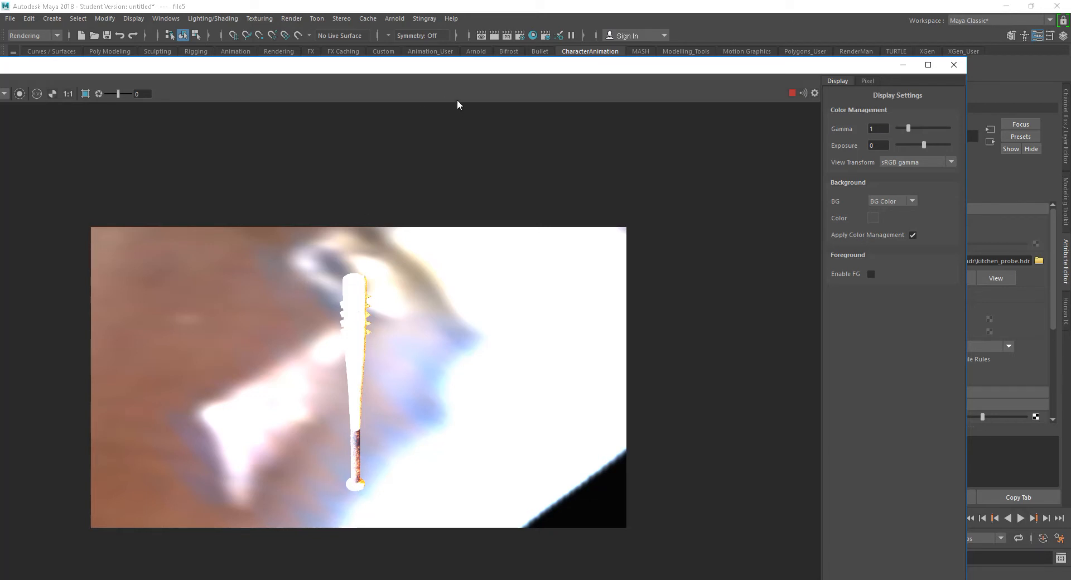
left_click_drag(478, 65, 500, 35)
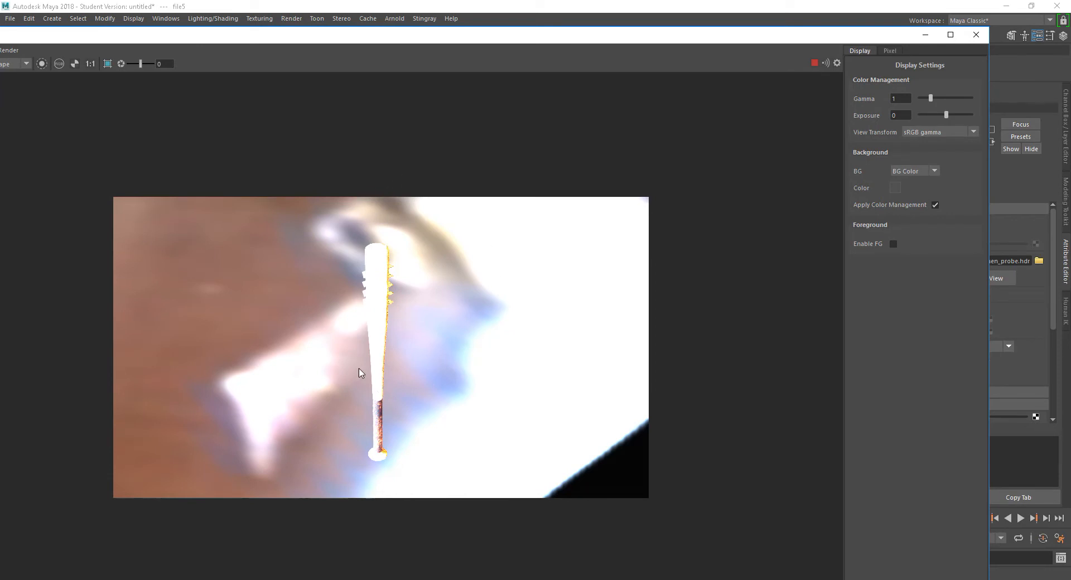
left_click(976, 36)
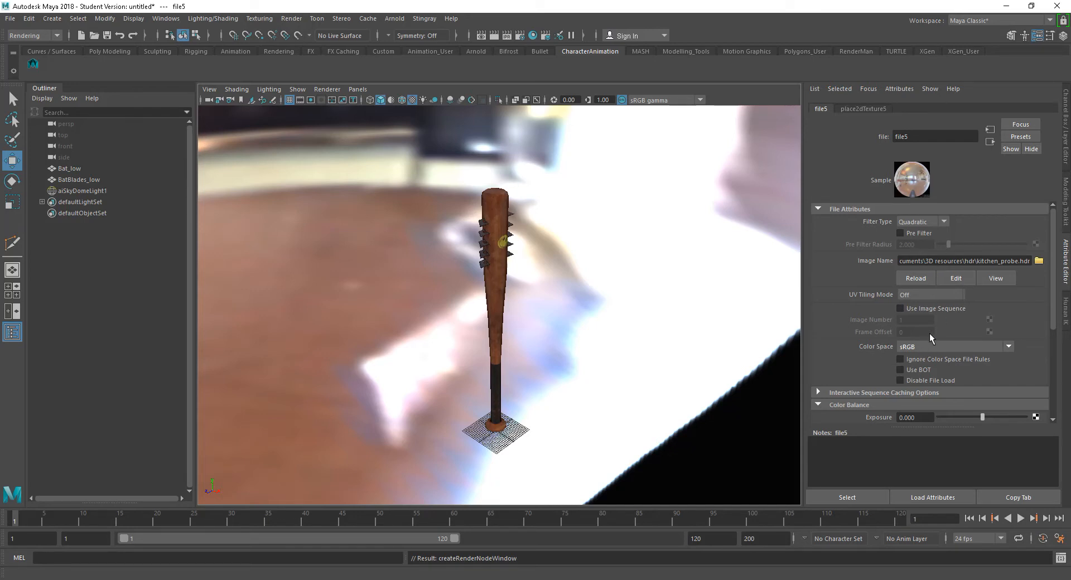
Set the kitchen HDR texture's color space to Raw and render the bat again in the Arnold RenderView.
left_click(911, 348)
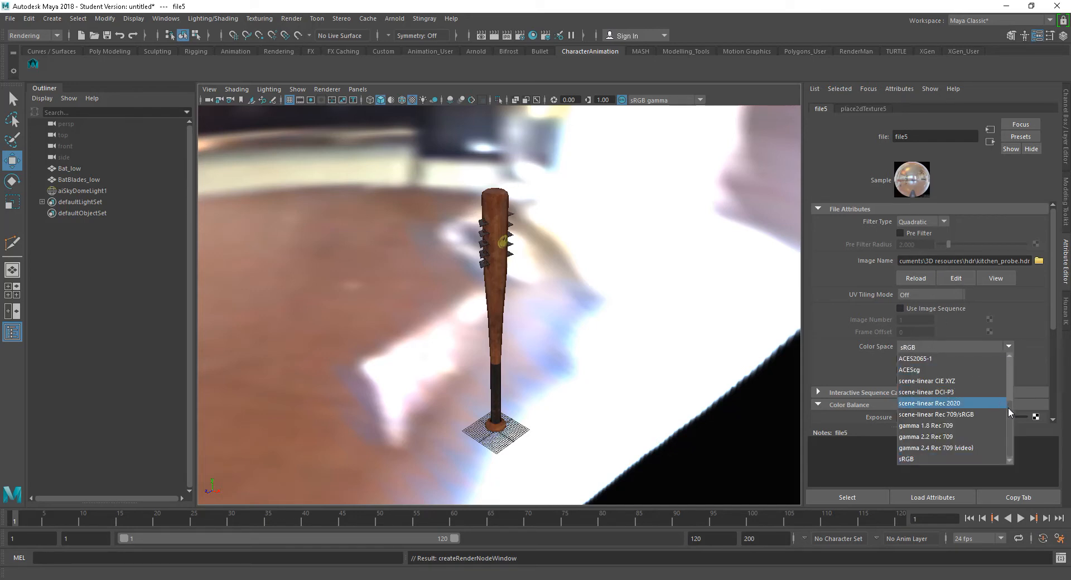
left_click(986, 391)
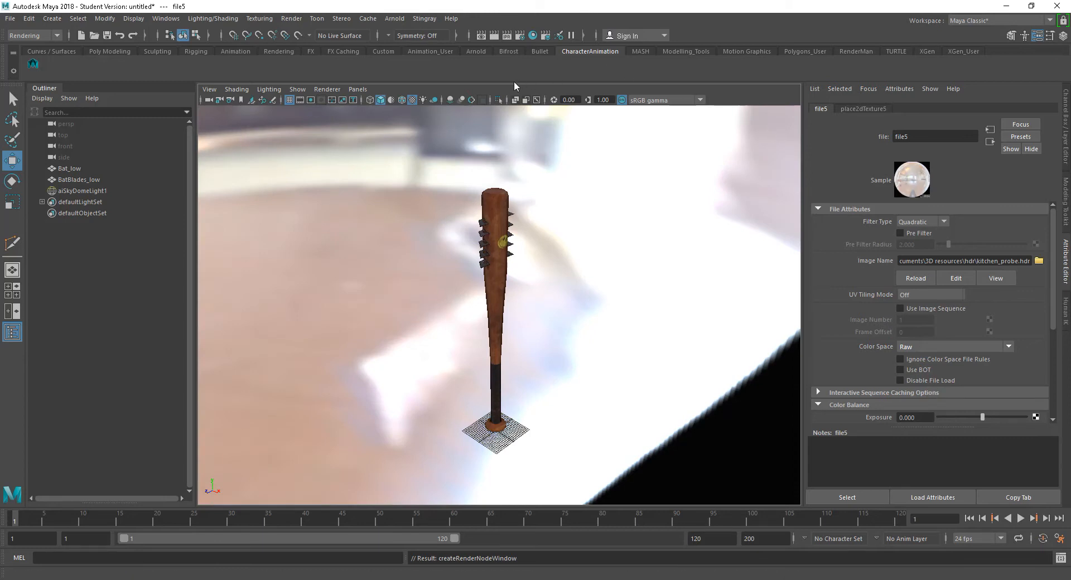
left_click(395, 19)
left_click(423, 48)
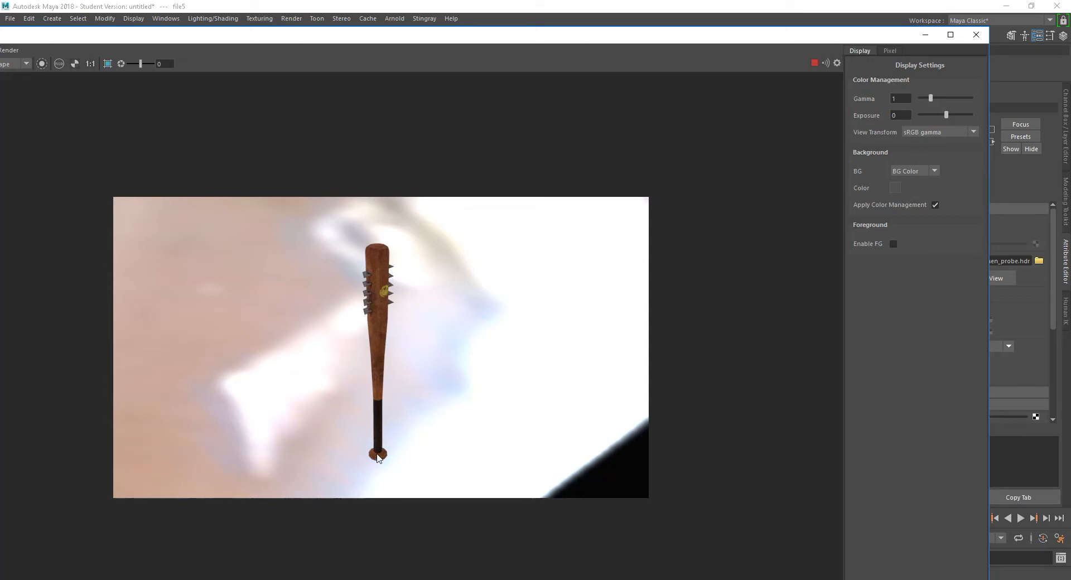
left_click(932, 35)
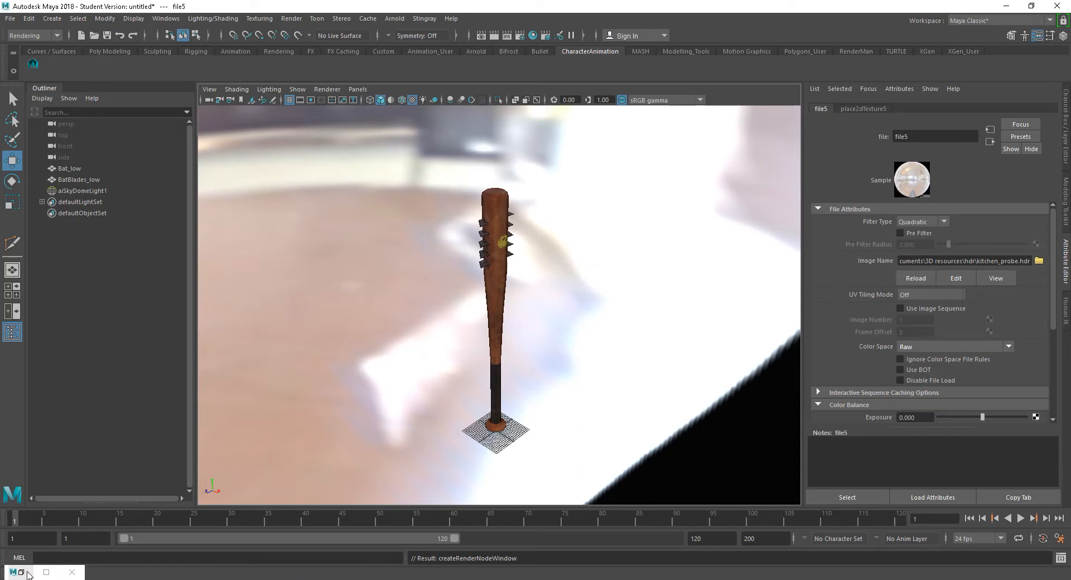
left_click(22, 572)
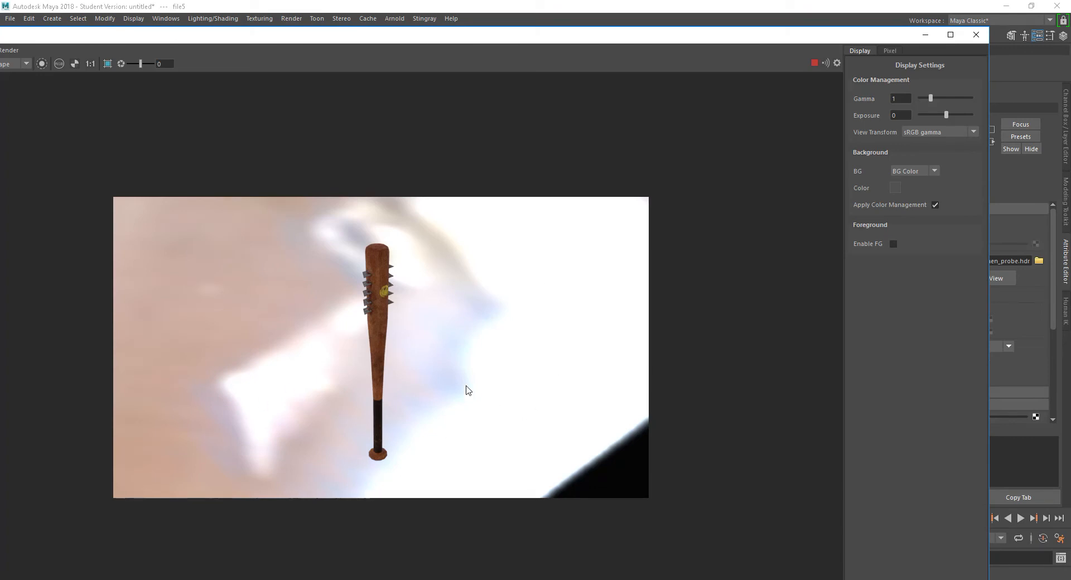
Hide the kitchen HDR from the render background by setting the skydome light's Camera visibility to 0.
left_click_drag(890, 41, 446, 319)
left_click(480, 315)
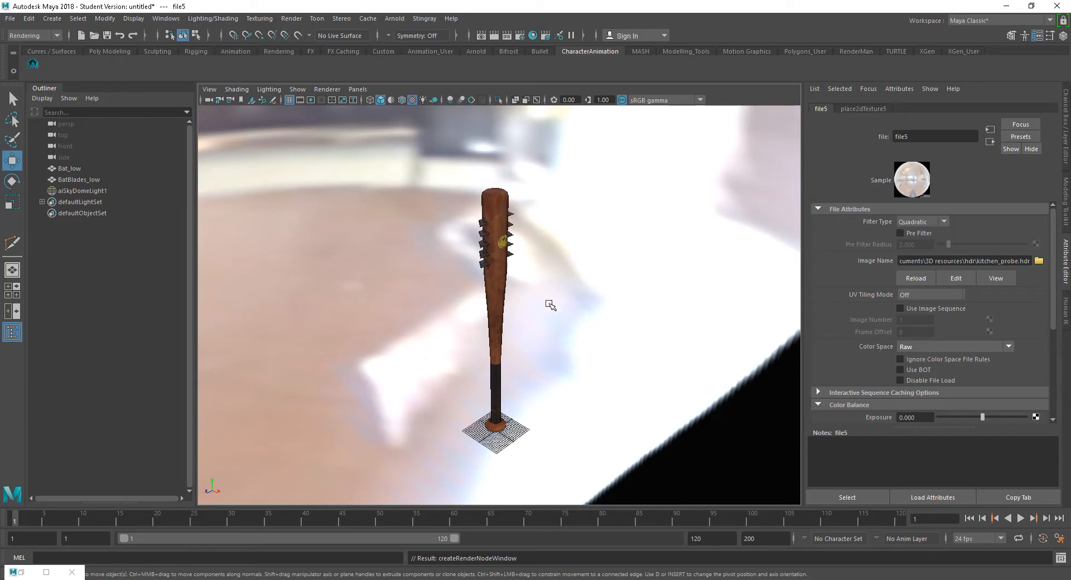
left_click(78, 192)
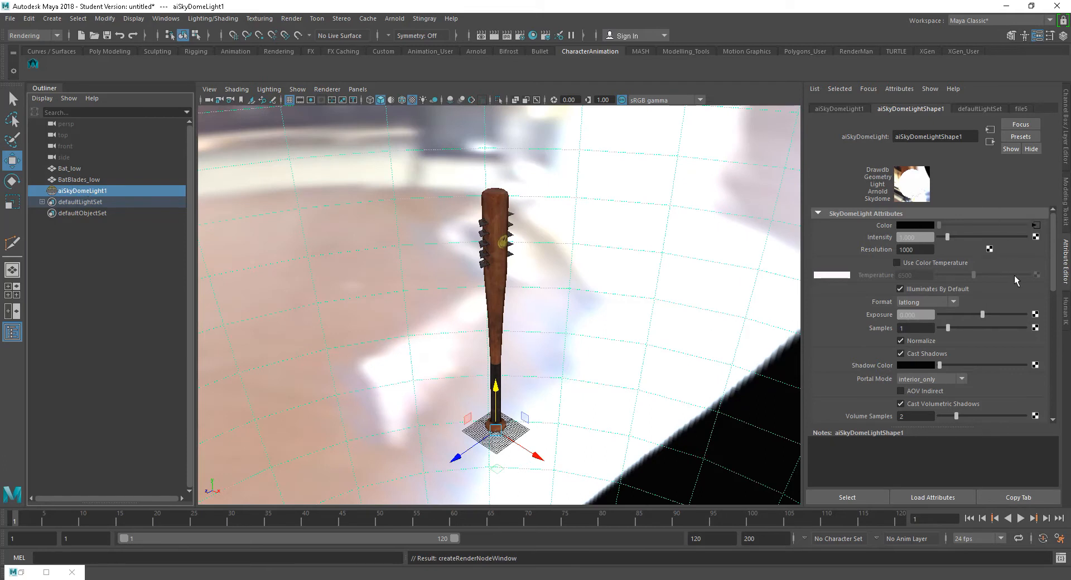
left_click(851, 110)
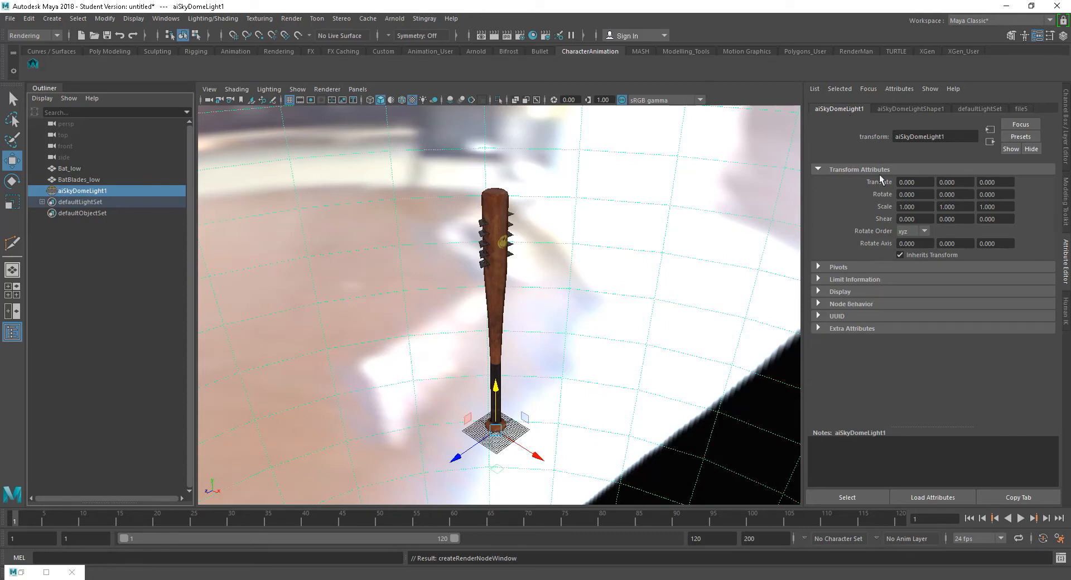
left_click(841, 291)
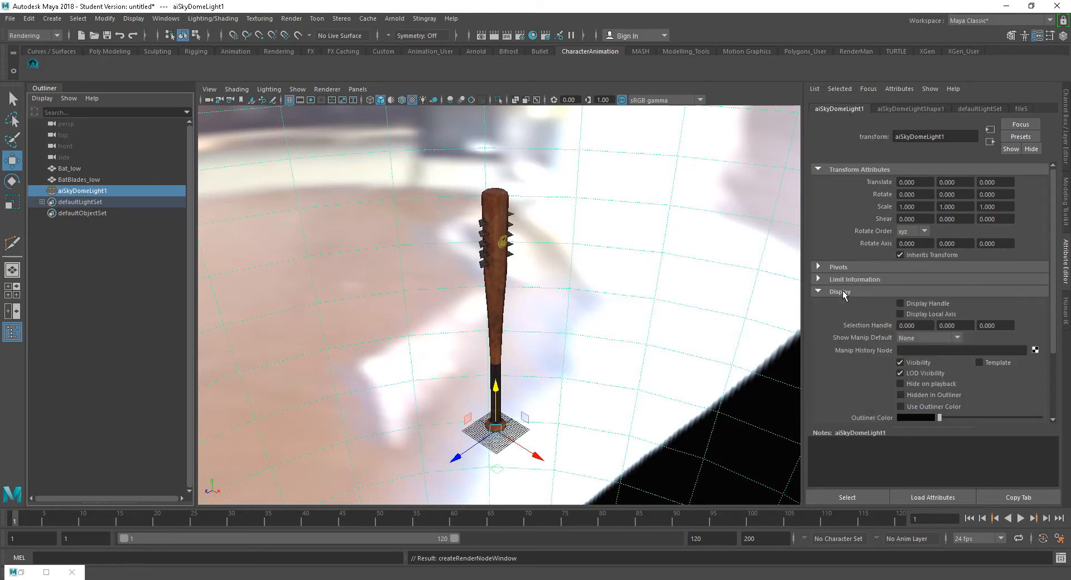
left_click(842, 293)
left_click(902, 108)
scroll(1051, 276, "down", 3)
left_click_drag(1052, 275, 1053, 315)
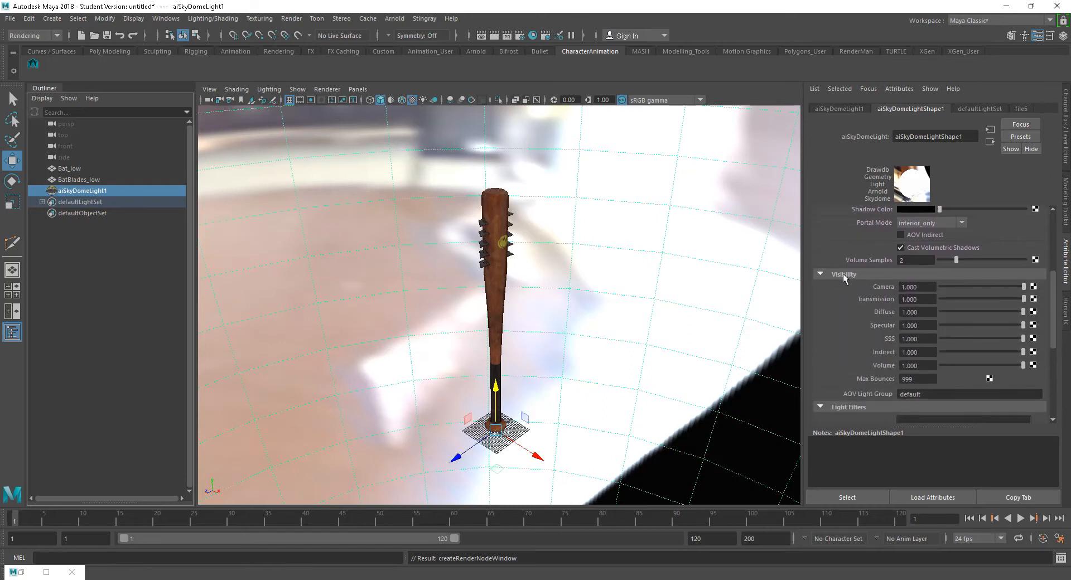
left_click(924, 287)
type("0")
key("Return")
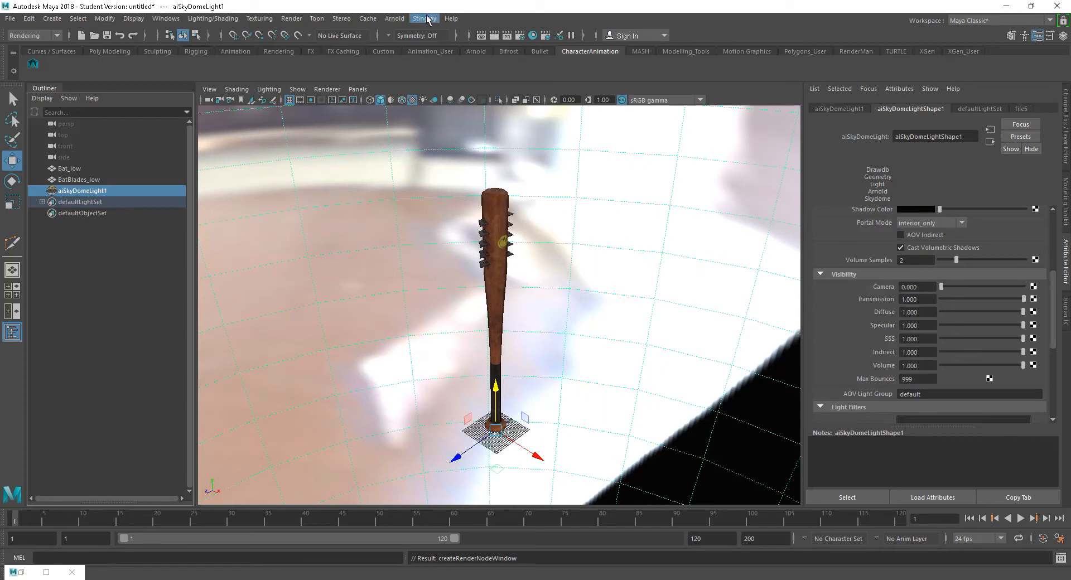
Render the bat without the HDR background in the Arnold RenderView, then close the render window.
left_click(396, 20)
left_click(419, 48)
left_click(13, 573)
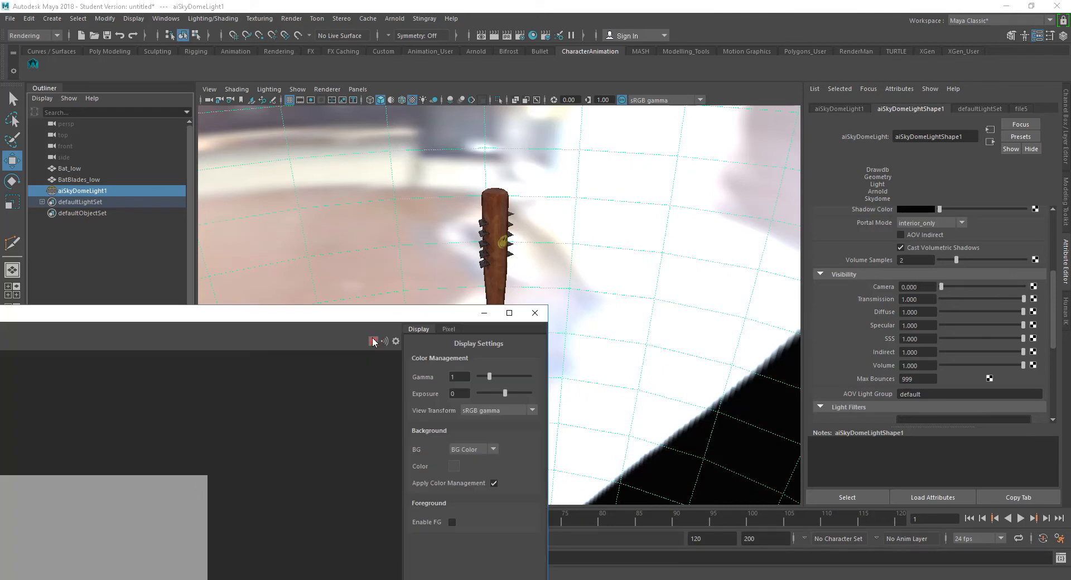
left_click_drag(342, 316, 618, 110)
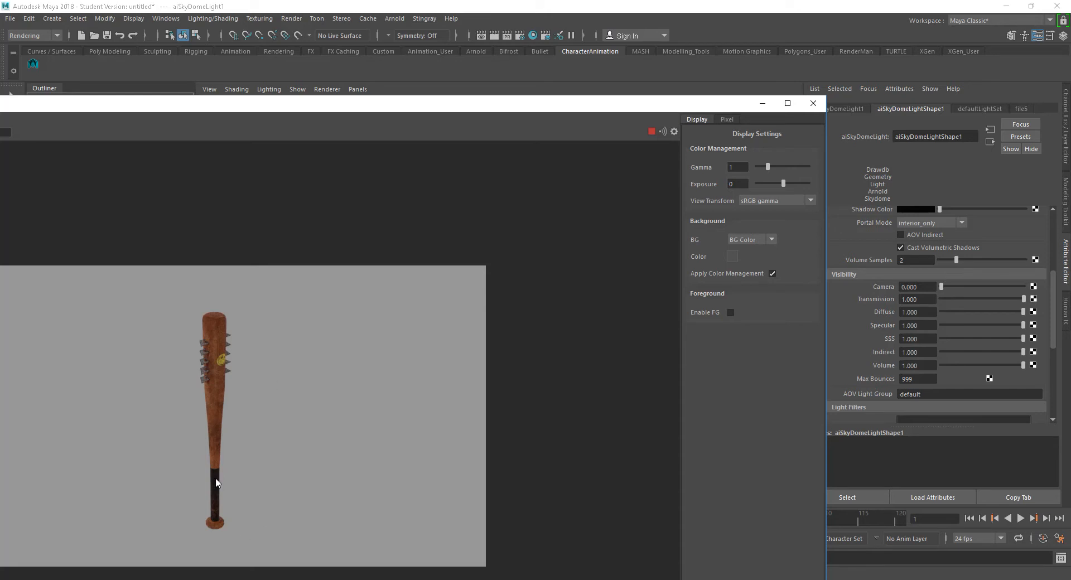
left_click_drag(493, 107, 578, 78)
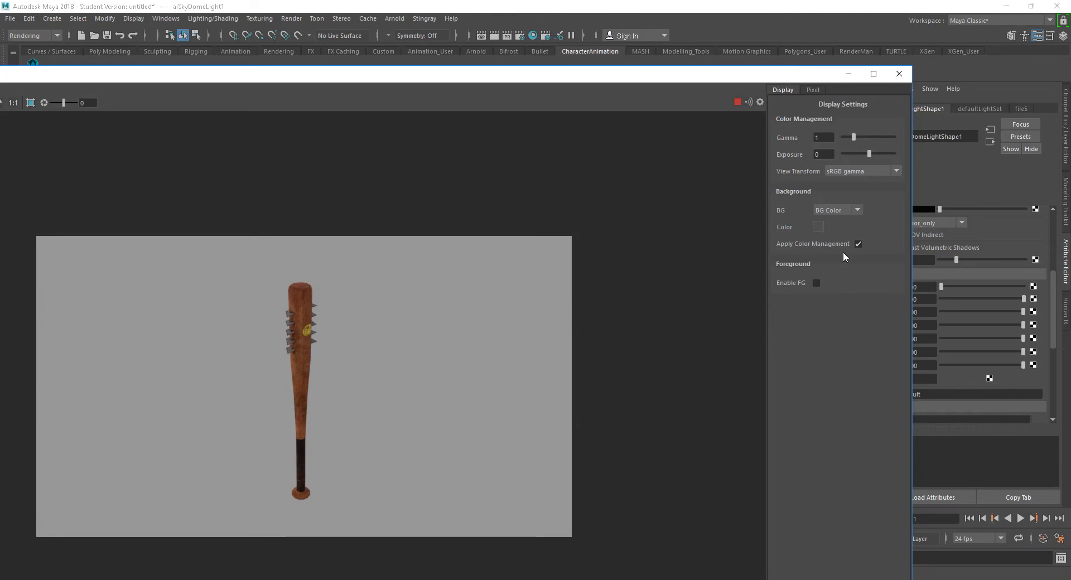
left_click(898, 75)
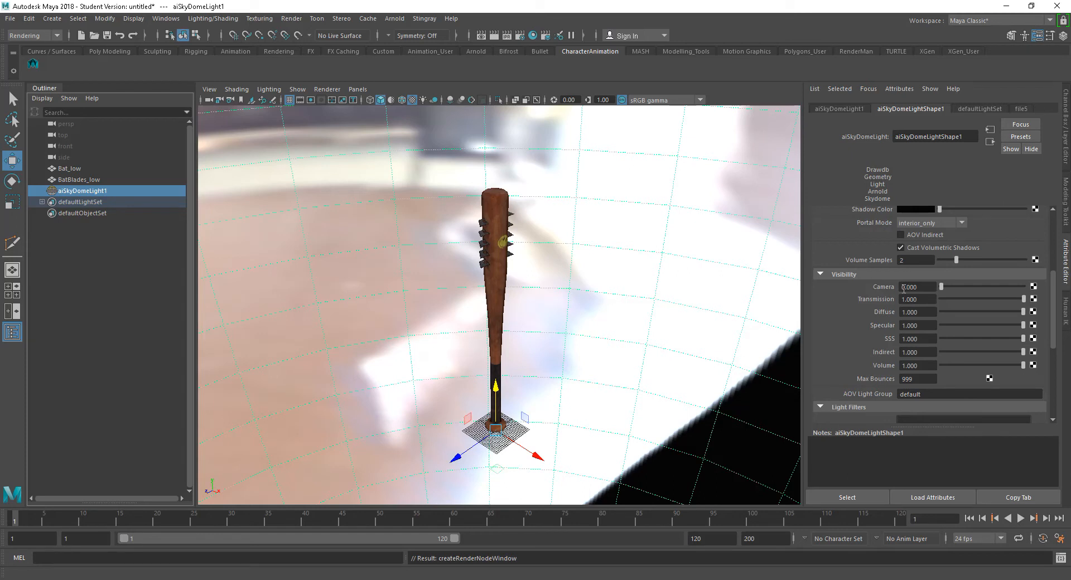
Reopen the Arnold RenderView to check the bat at frame 1 without the HDR background, then minimize the window.
key("alt+v")
left_click_drag(166, 523, 5, 523)
key("alt+v")
left_click(394, 19)
left_click(421, 50)
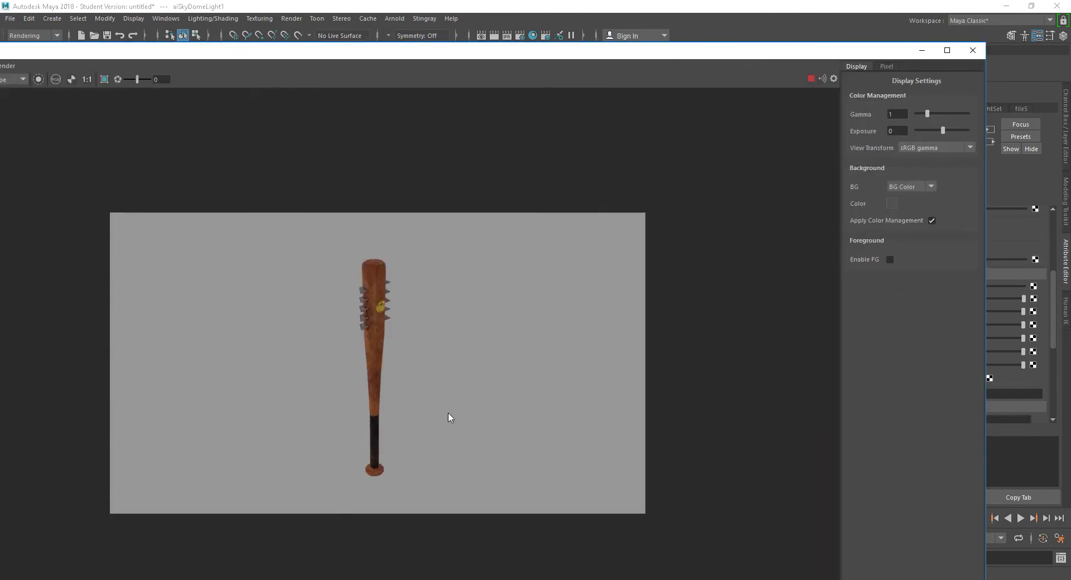
left_click(919, 51)
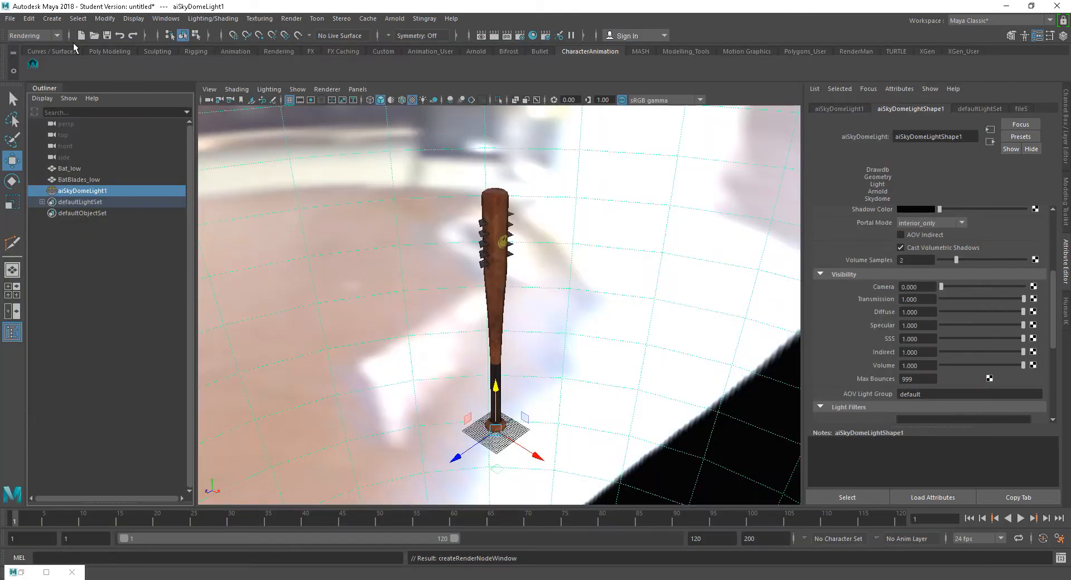
Create a polygon ground plane under the bat with width and height 1000 and one subdivision in each direction.
left_click(52, 18)
mouse_move(105, 58)
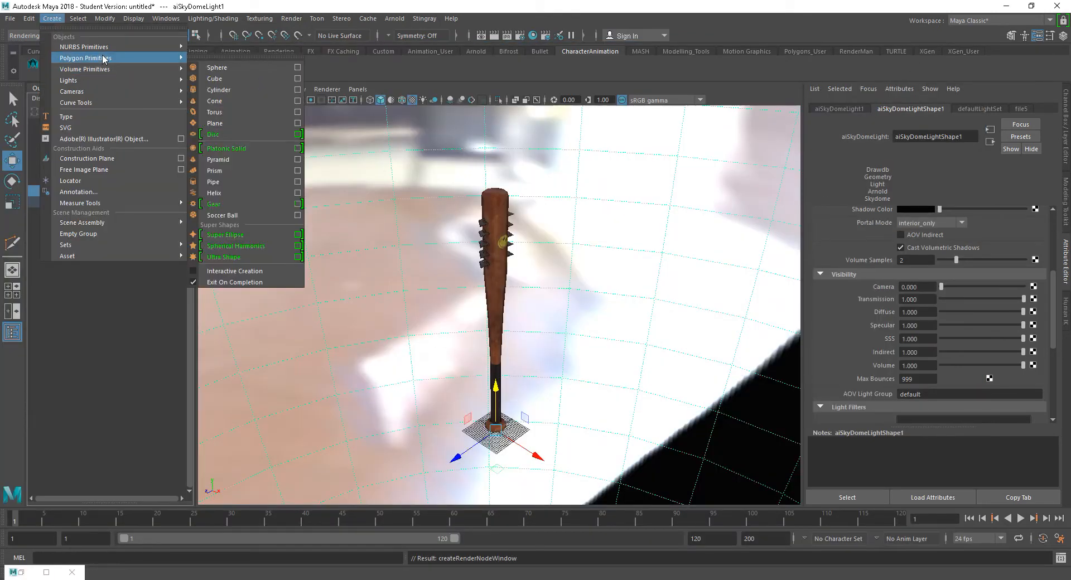
left_click(234, 123)
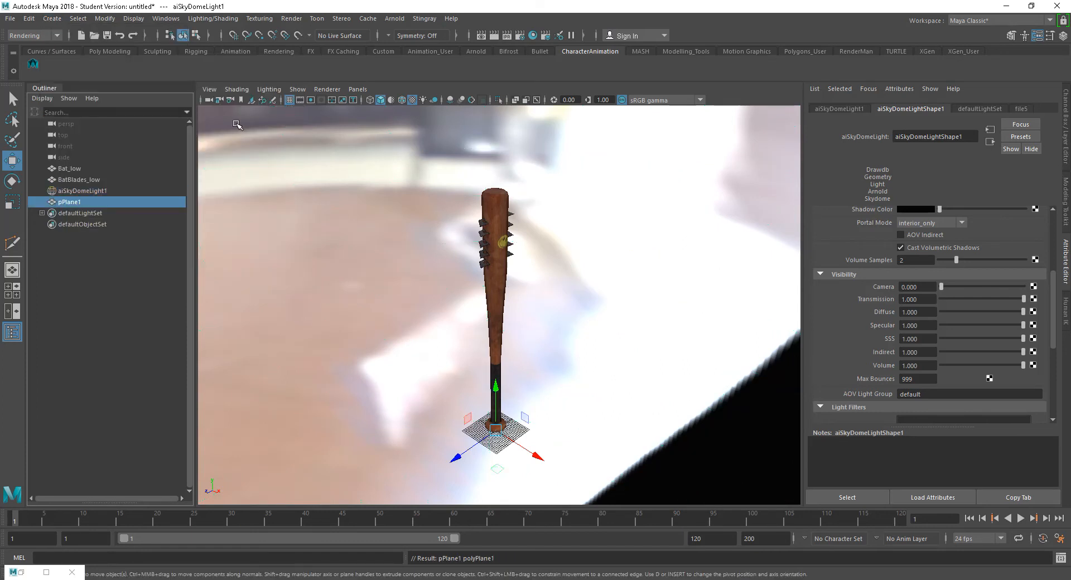
left_click(1065, 139)
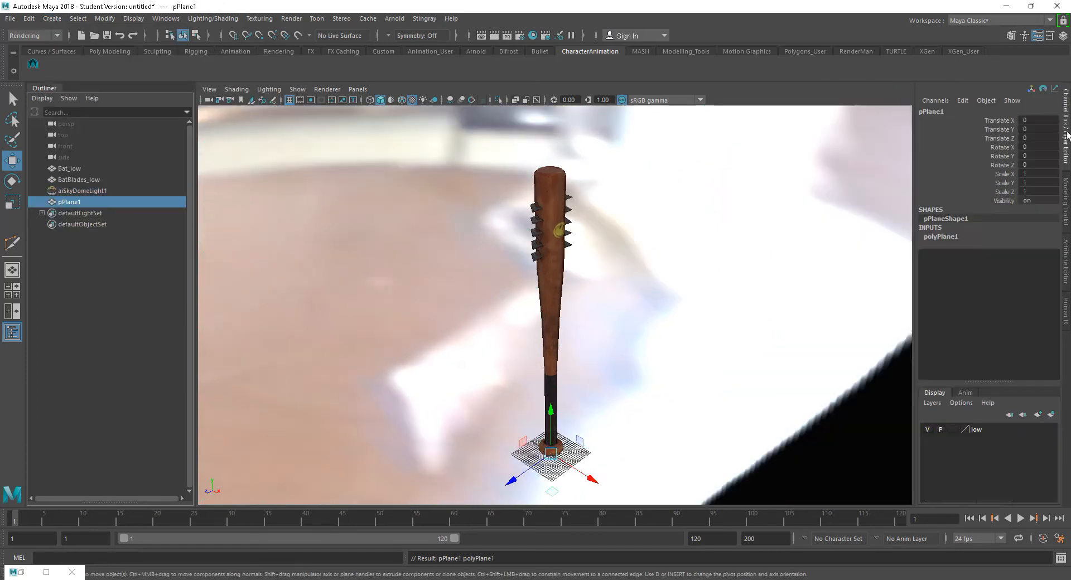
left_click(948, 239)
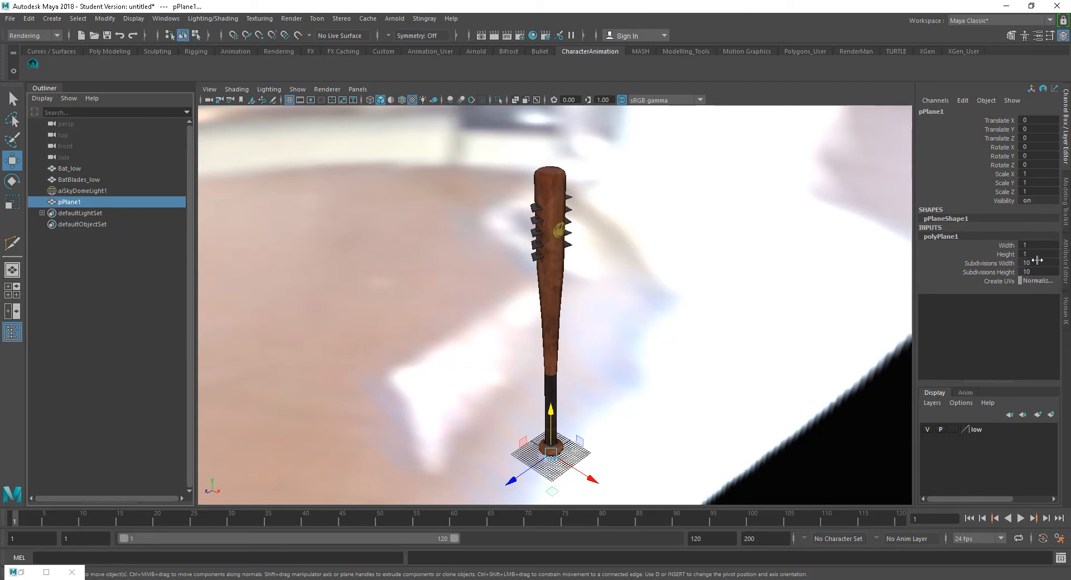
mouse_move(1036, 263)
left_mouse_down()
mouse_move(1036, 273)
mouse_move(1038, 255)
left_mouse_up()
type("1")
key("Return")
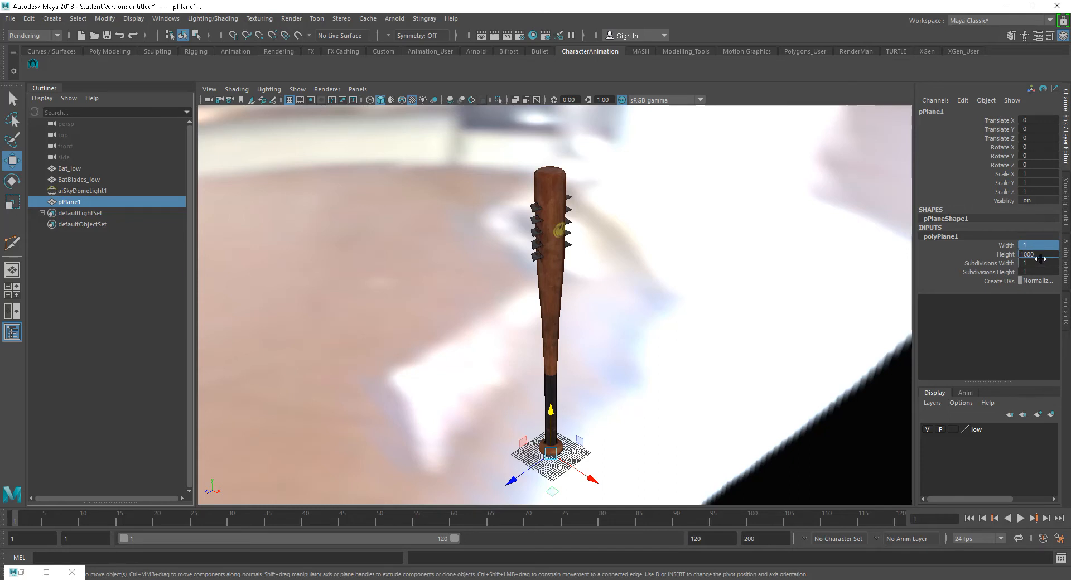
key("Return")
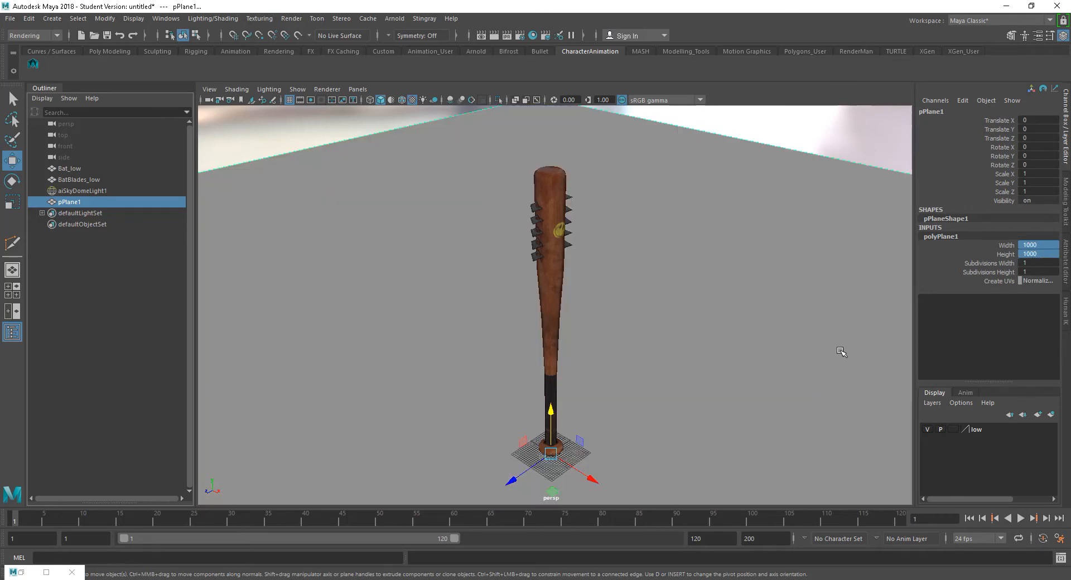
Hide the viewport grid and show the 960 x 540 resolution gate around the bat.
left_click(288, 101)
left_click(310, 100)
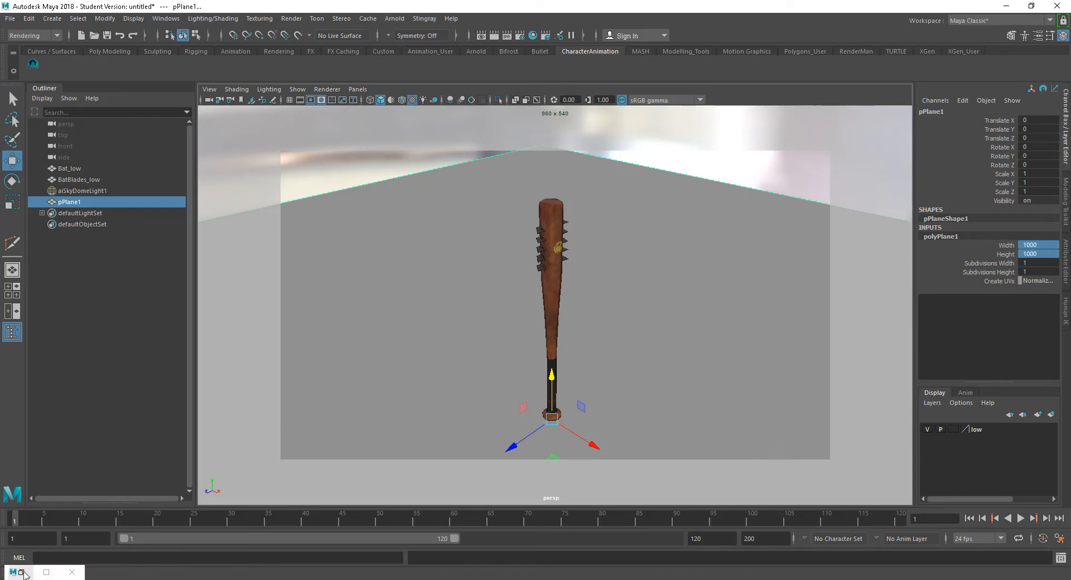
Examine the bat and its shadow on the ground plane in the Arnold RenderView, then move the window out of the way.
left_click(24, 575)
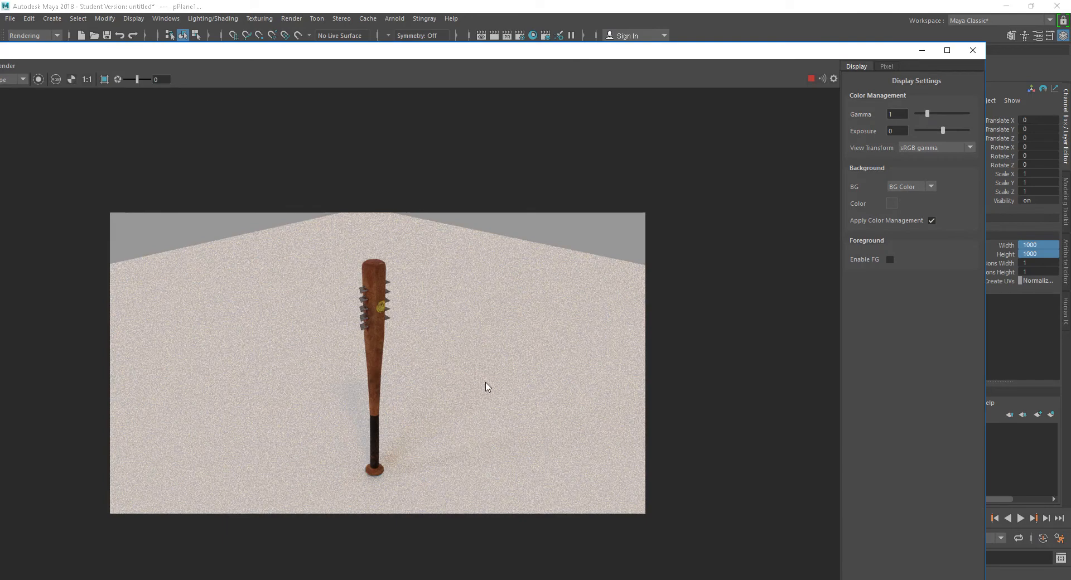
left_click(812, 79)
left_click_drag(498, 60, 550, 89)
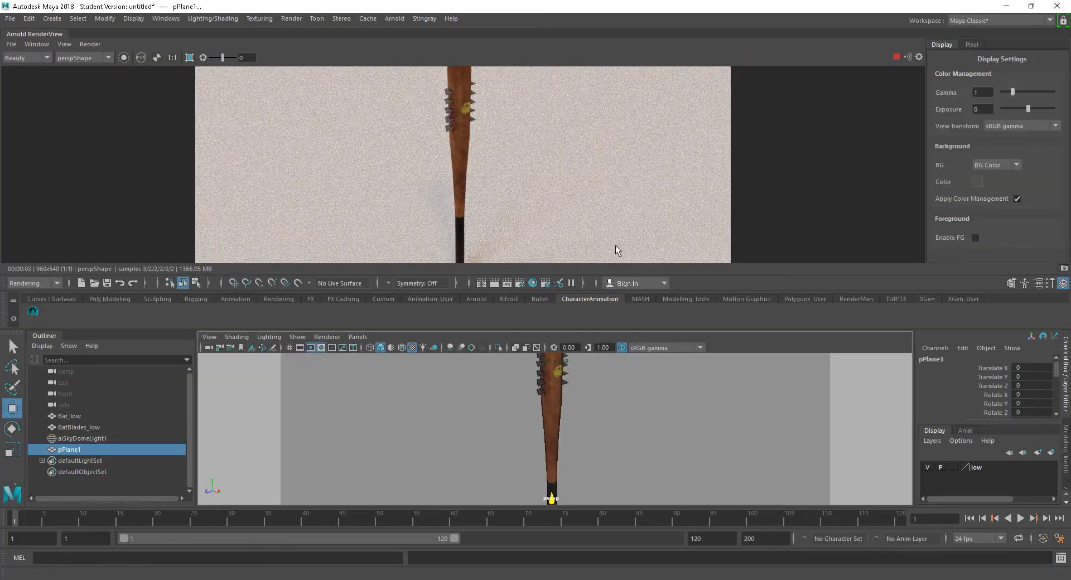
left_click_drag(41, 32, 142, 79)
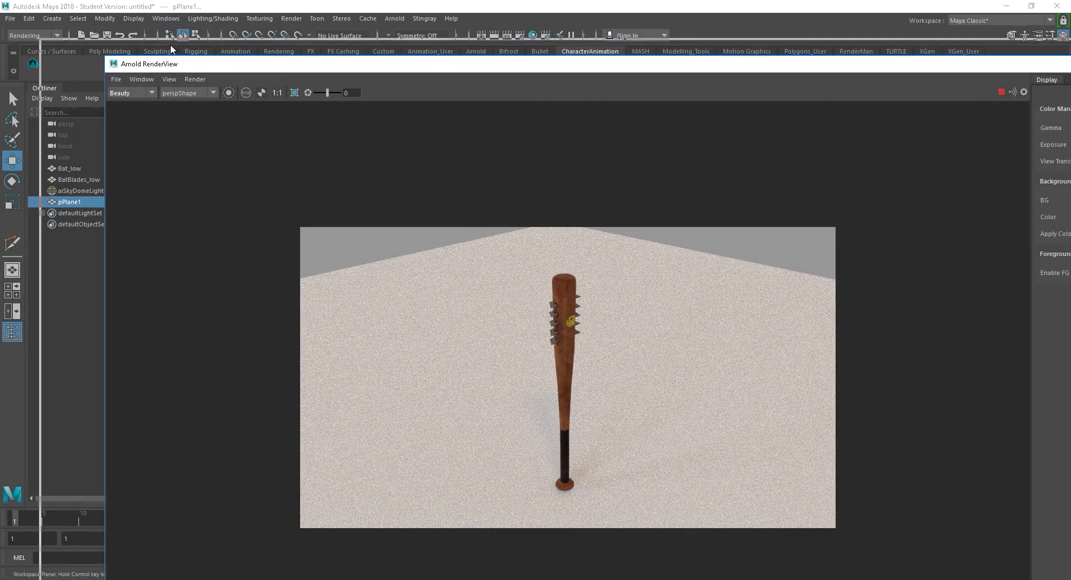
left_click_drag(236, 67, 170, 50)
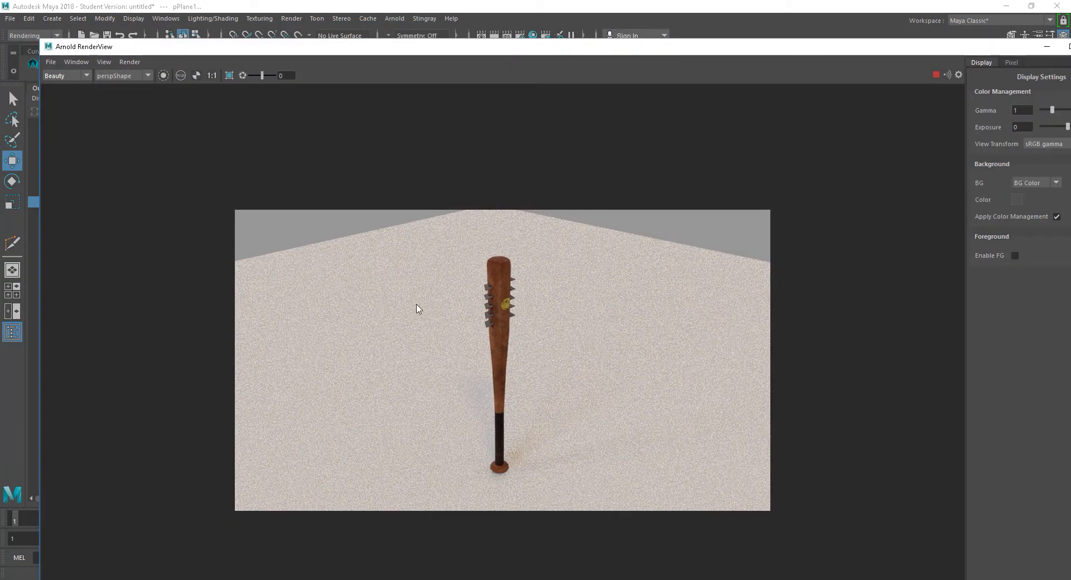
left_click_drag(593, 49, 1070, 84)
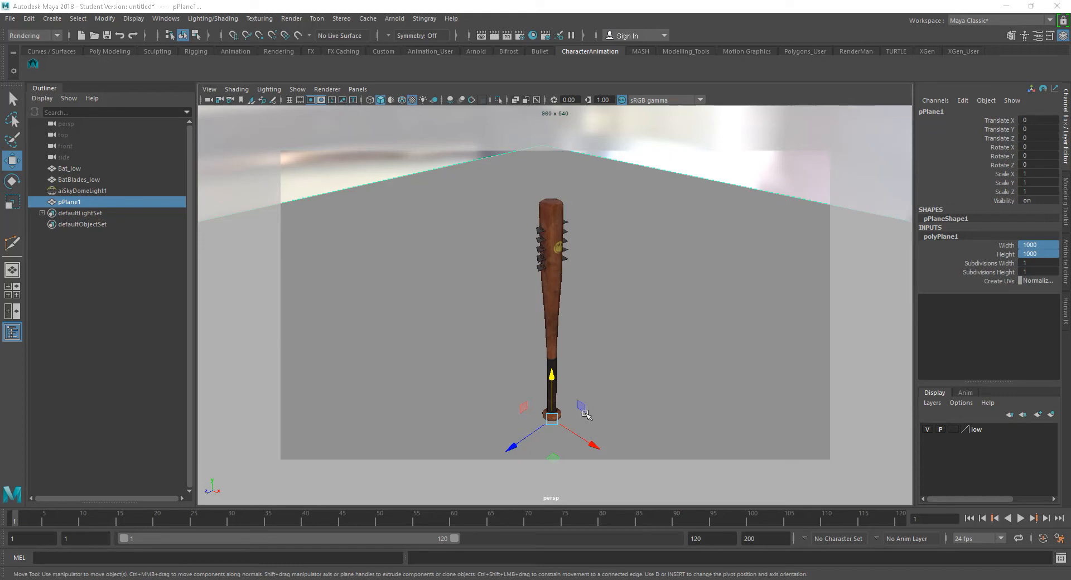
Assign a new Arnold aiShadowMatte material to the ground plane.
left_click(400, 250)
left_click(571, 223)
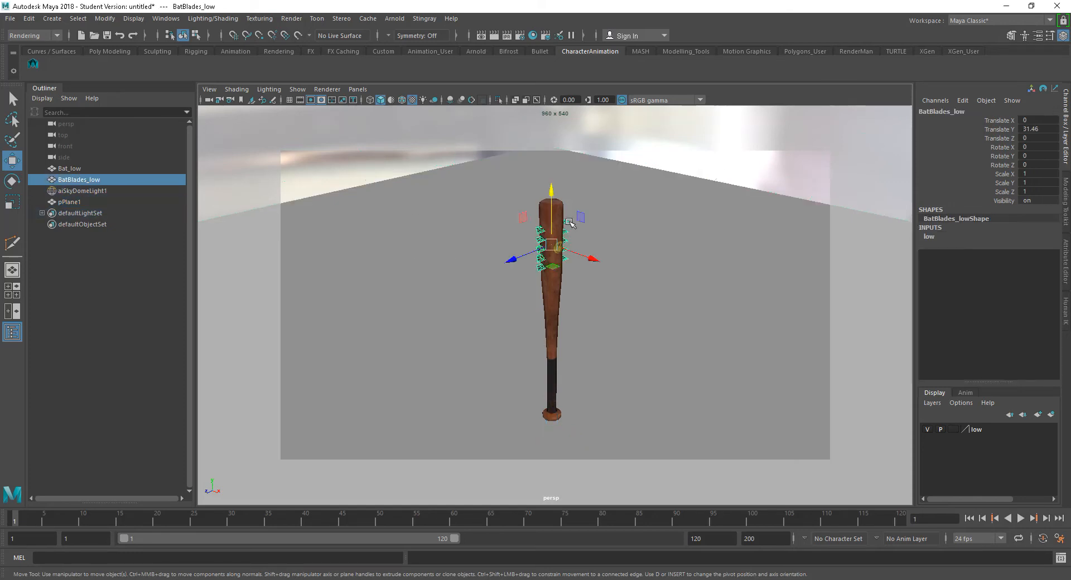
left_click(618, 252)
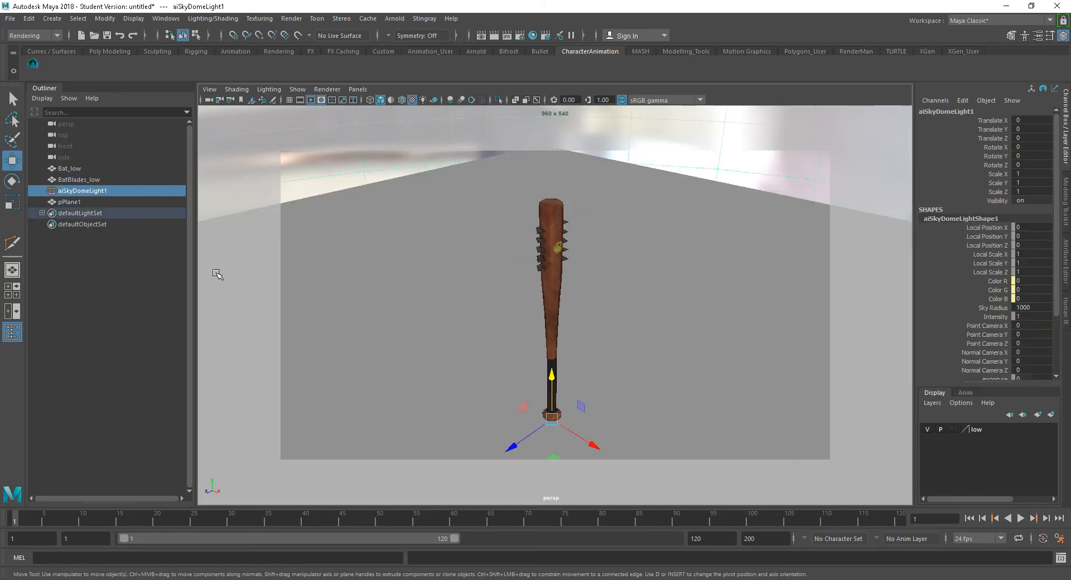
left_click(74, 202)
right_click(639, 271)
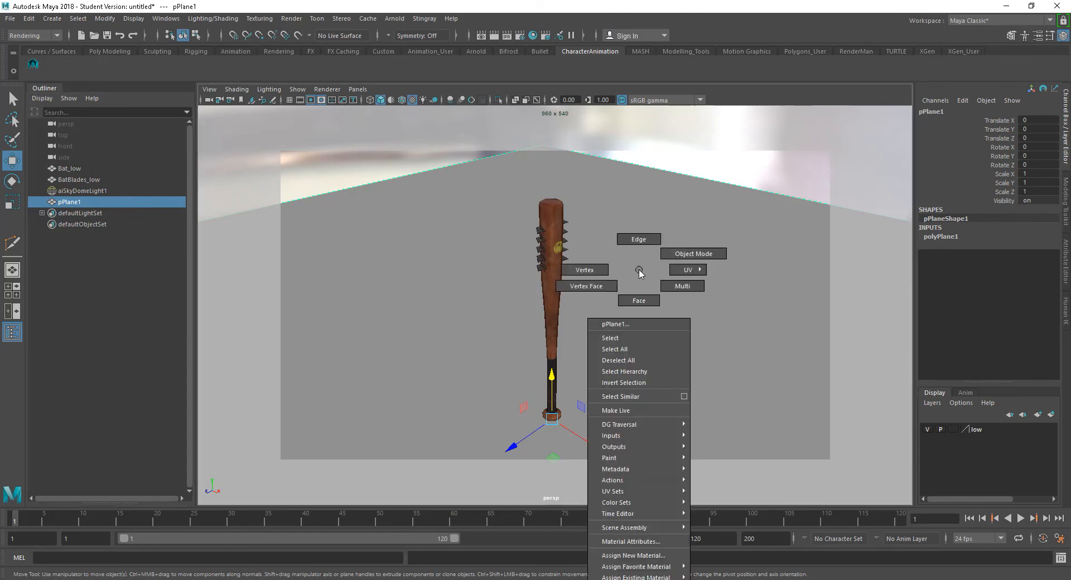
left_click(633, 556)
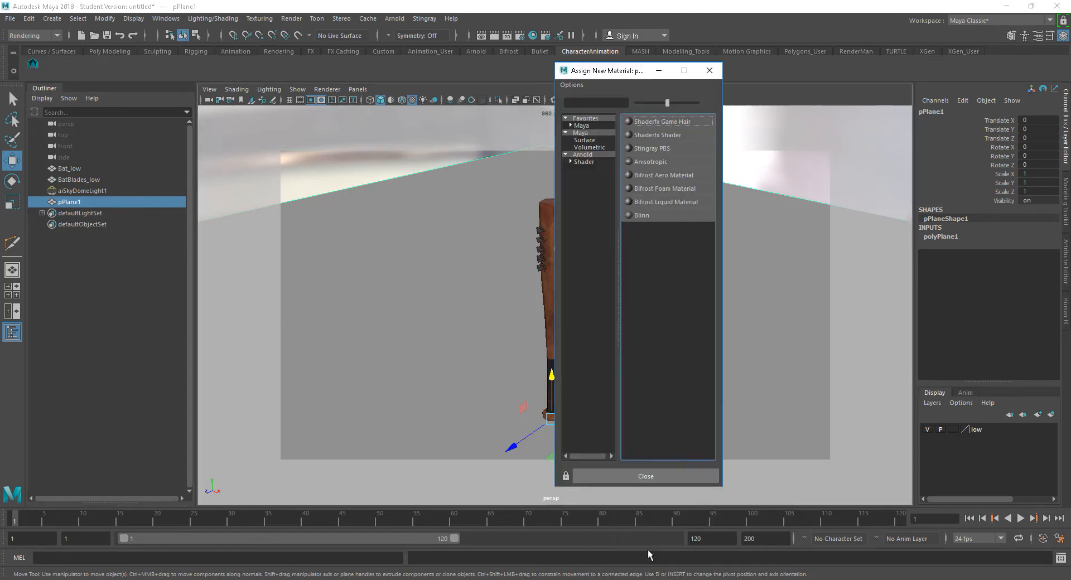
left_click(584, 162)
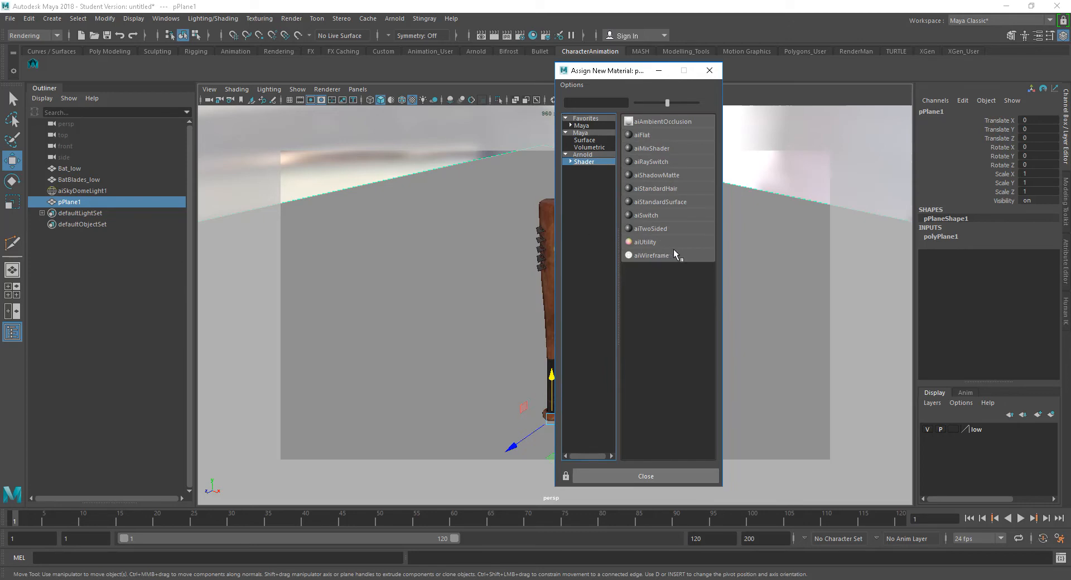
left_click(650, 175)
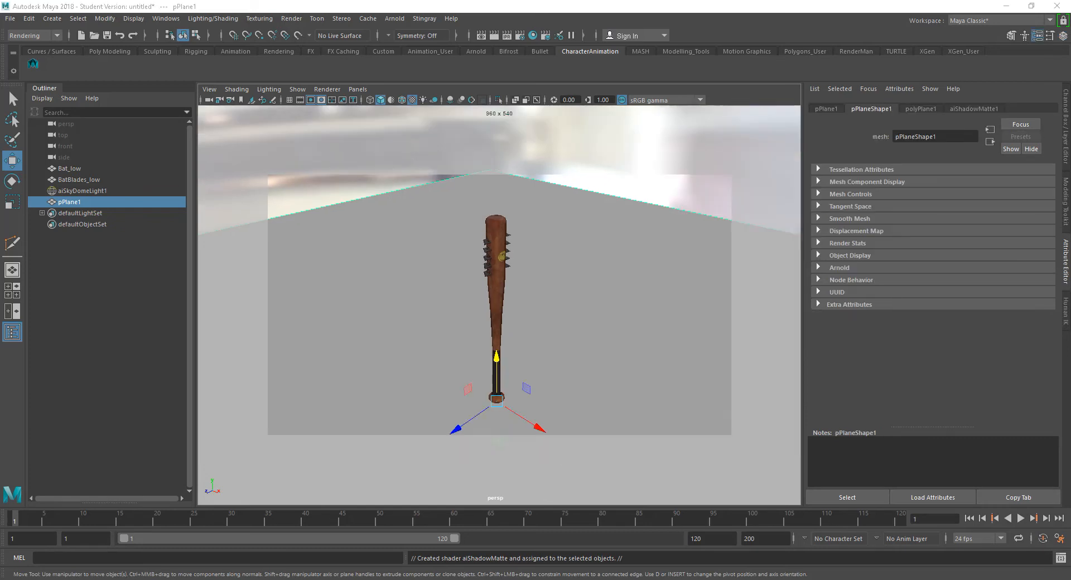
Check the bat's shadow on the shadow matte plane in the Arnold RenderView, then clear the window away.
left_click_drag(1070, 65, 327, 54)
left_click_drag(491, 61, 416, 45)
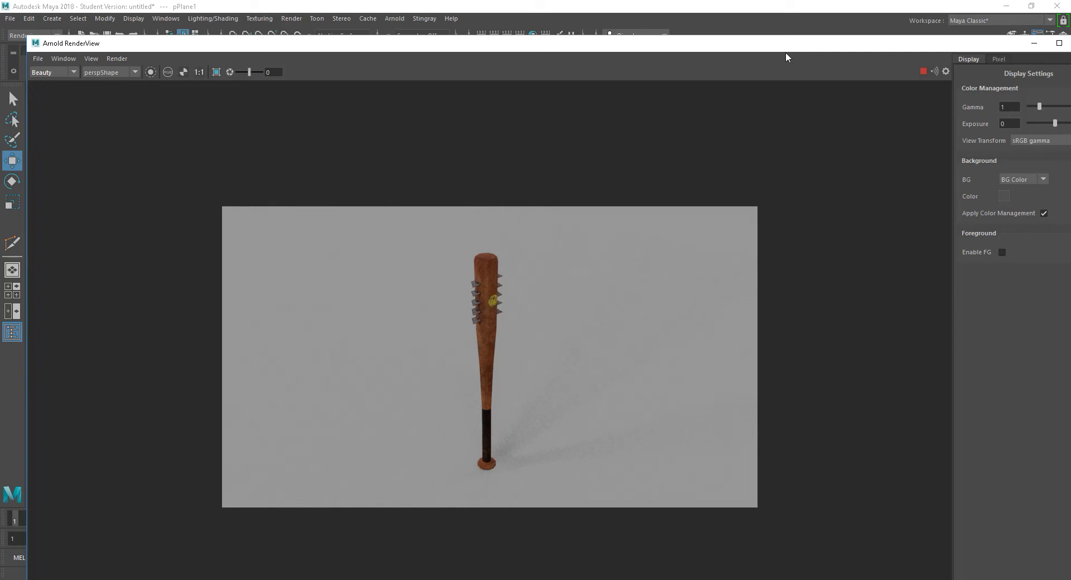
left_click(1070, 43)
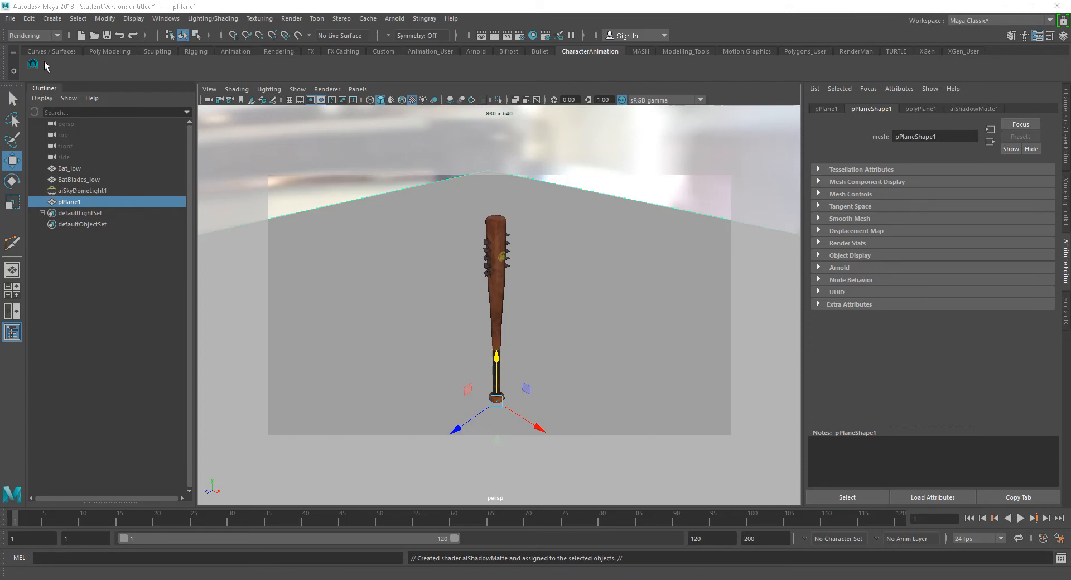
Switch to the Animation menu set, check the Time Slider frame rate and playback speed, and save the preferences.
left_click(34, 35)
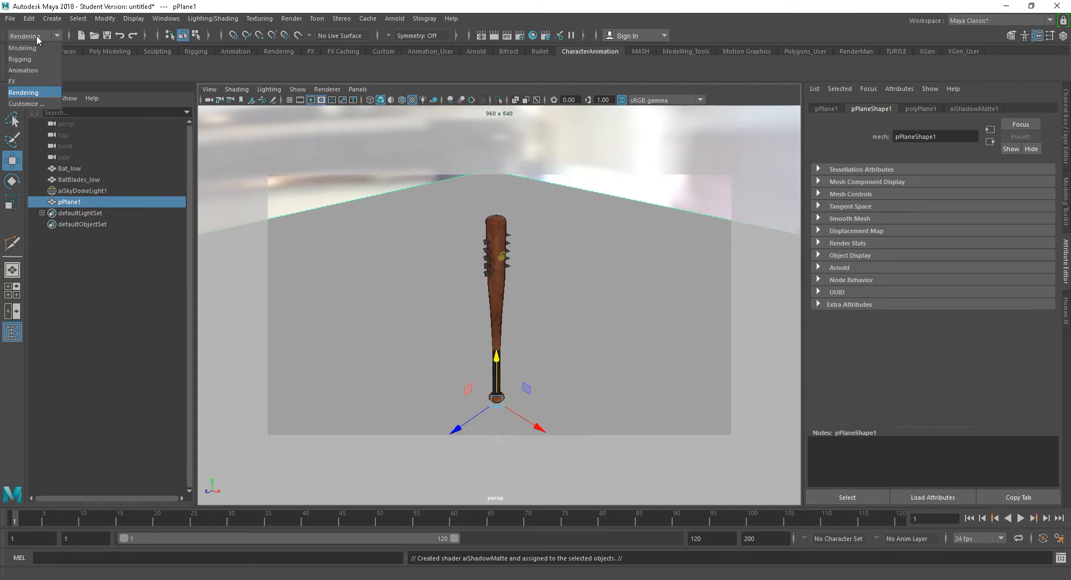
left_click(32, 71)
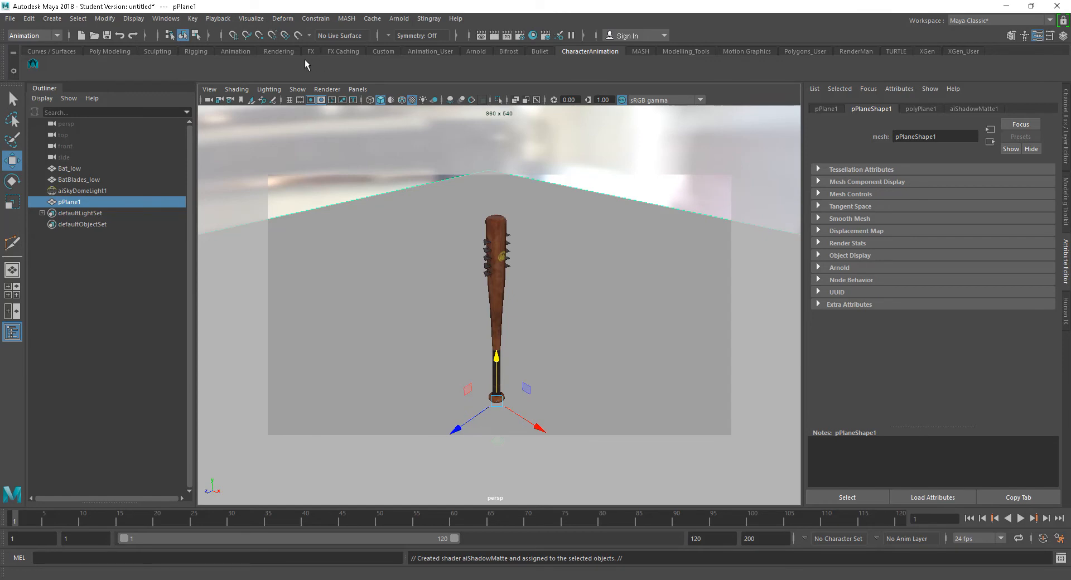
left_click(251, 20)
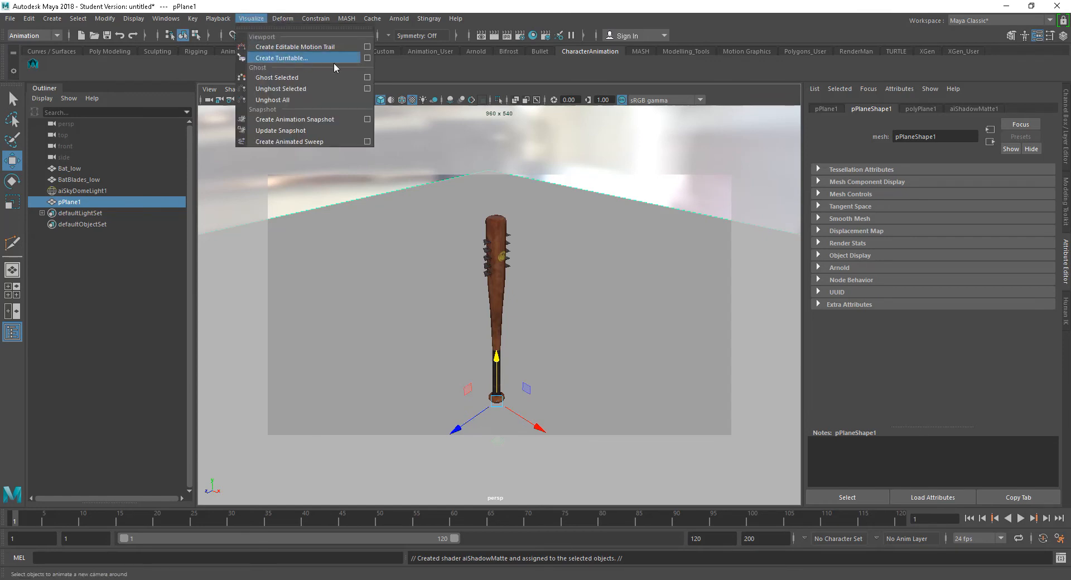
left_click(1060, 539)
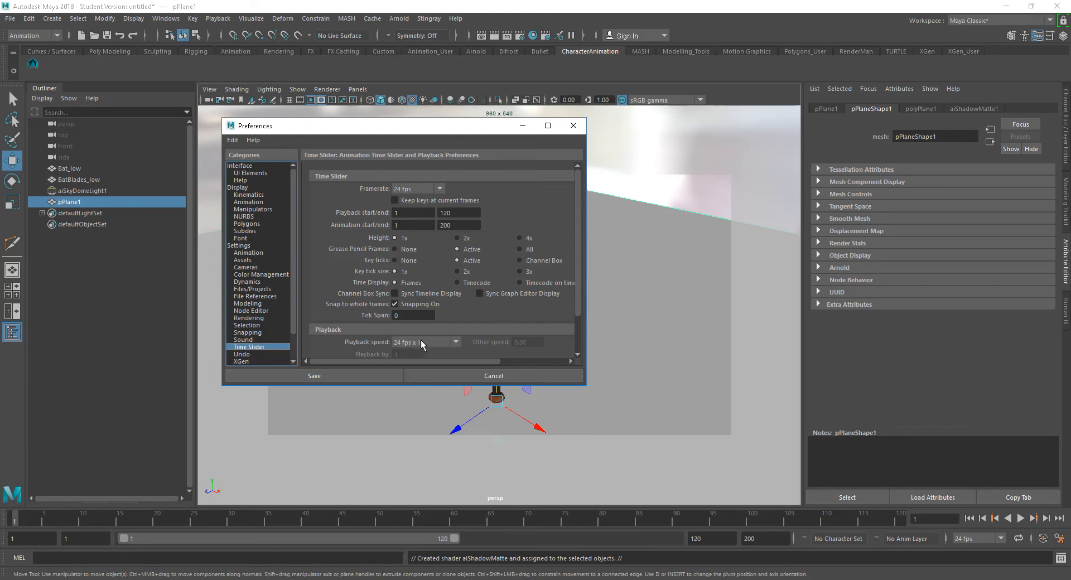
left_click(363, 376)
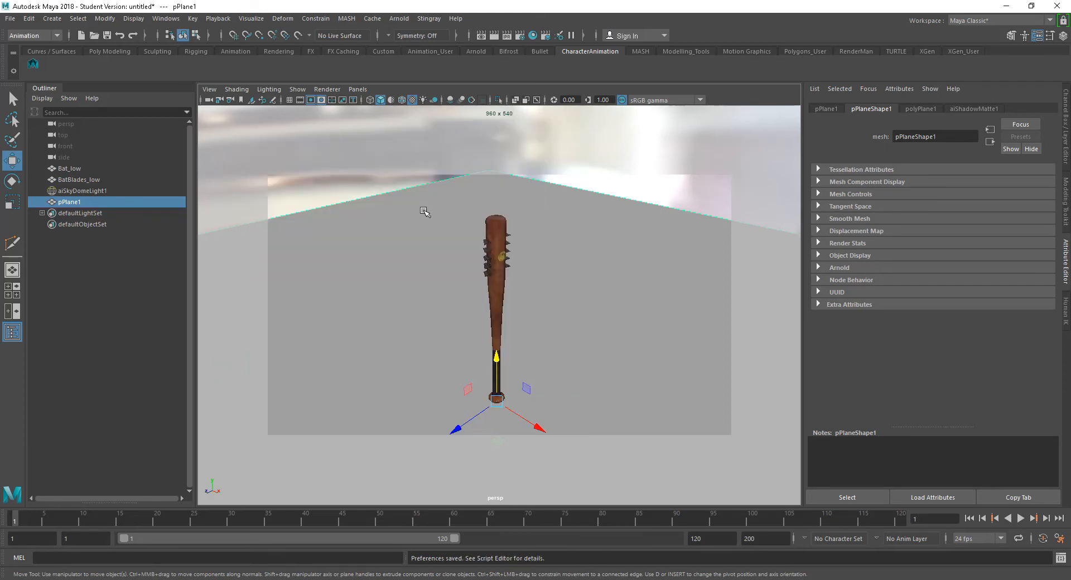
Create a clockwise turntable camera animation with 192 frames.
left_click(251, 18)
left_click(365, 59)
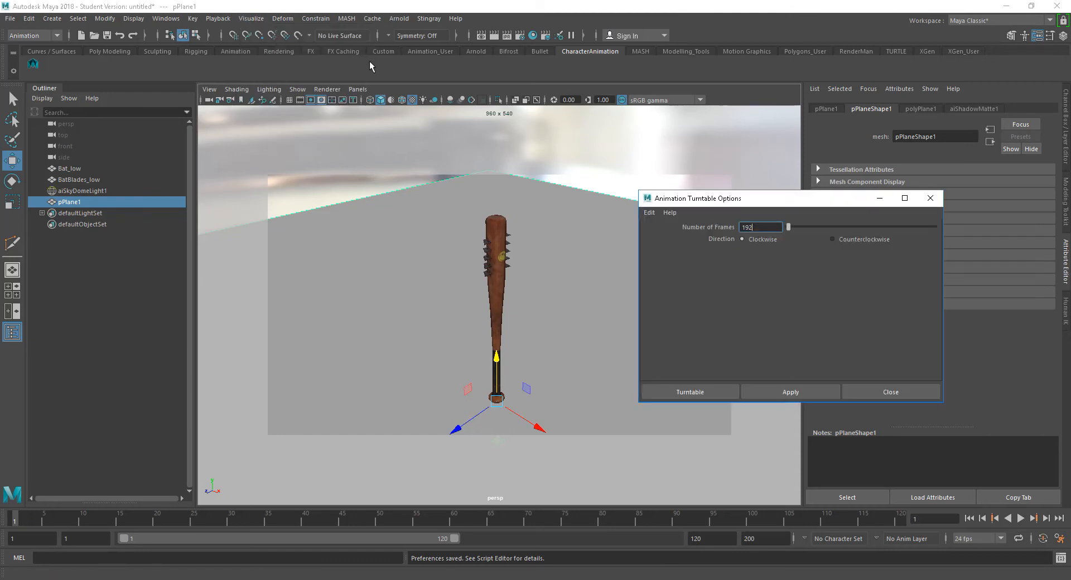
left_click_drag(756, 199, 695, 156)
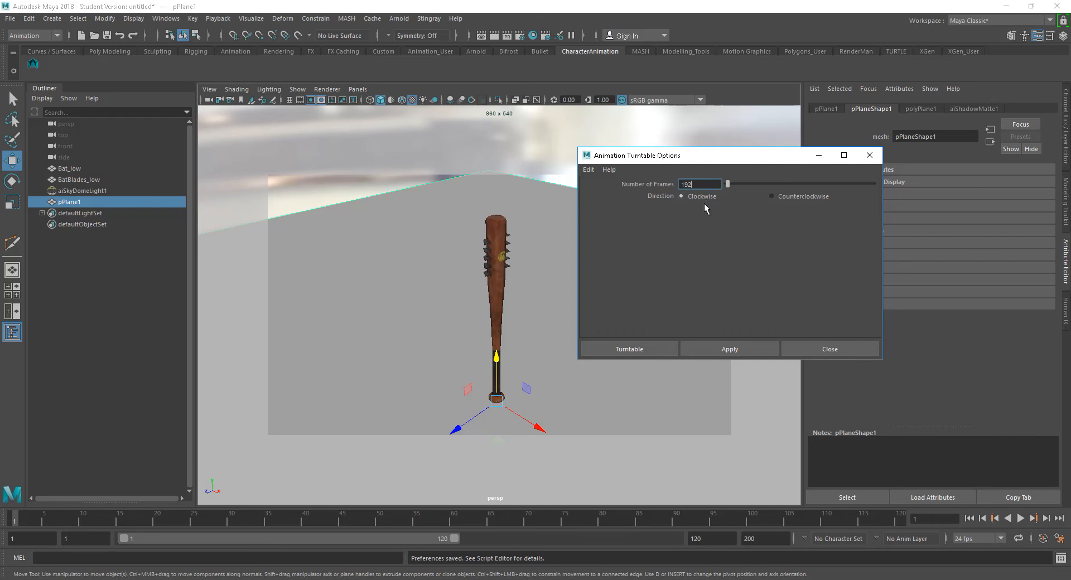
left_click(739, 349)
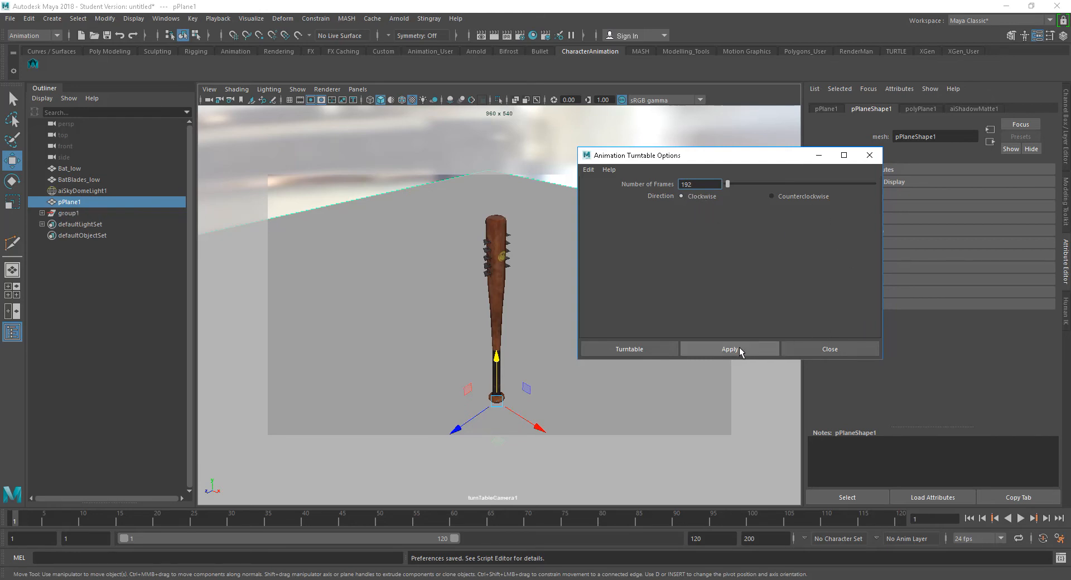
left_click(842, 350)
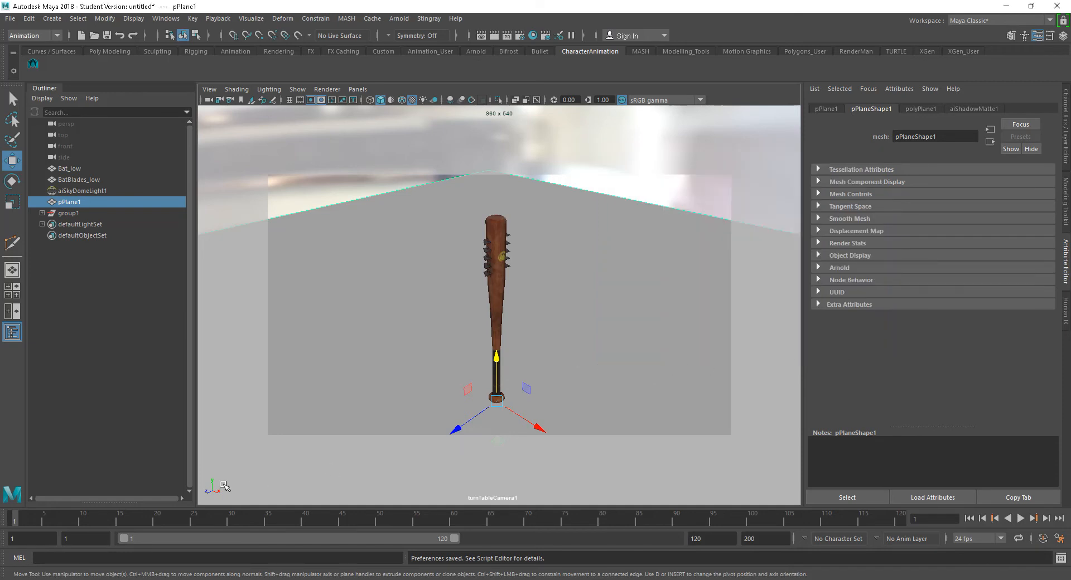
Play and scrub through the turntable animation around the bat, and return to frame 1.
left_click(1020, 518)
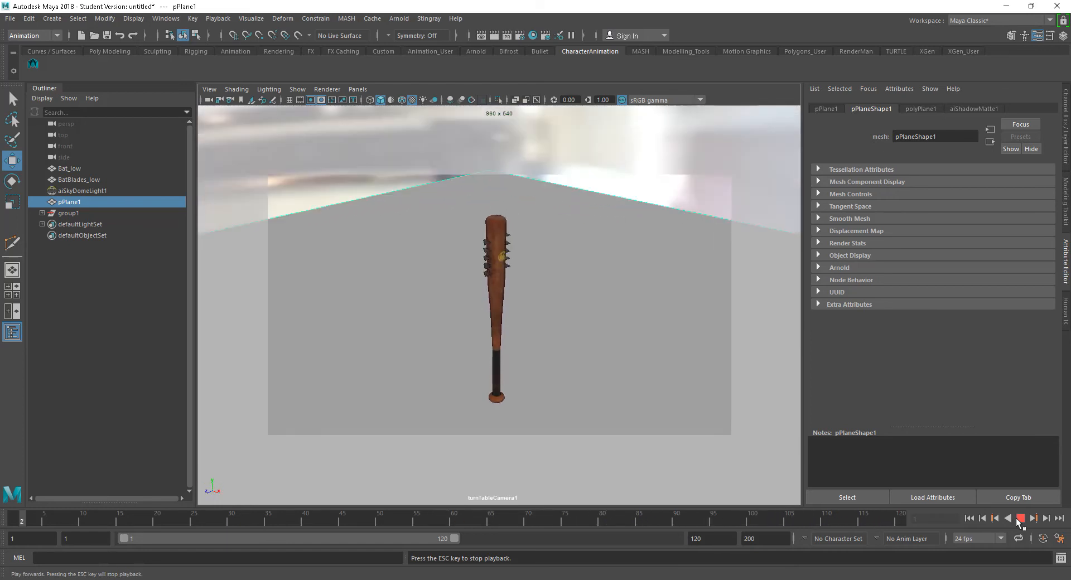
left_click(215, 519)
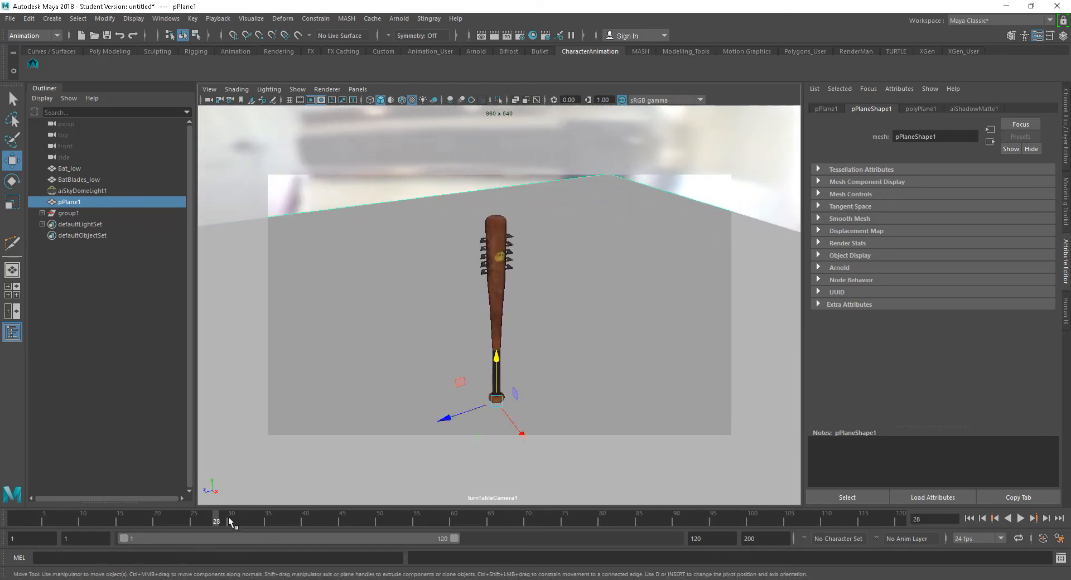
key("alt+v")
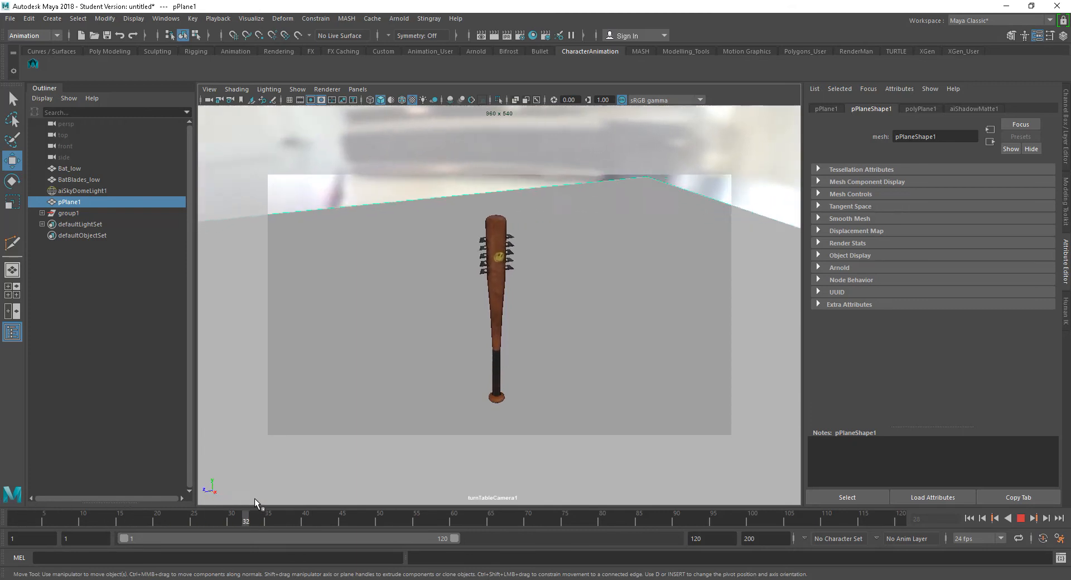
mouse_move(602, 498)
left_mouse_down()
mouse_move(141, 484)
mouse_move(786, 485)
mouse_move(19, 491)
mouse_move(687, 494)
mouse_move(96, 491)
mouse_move(111, 521)
left_mouse_up()
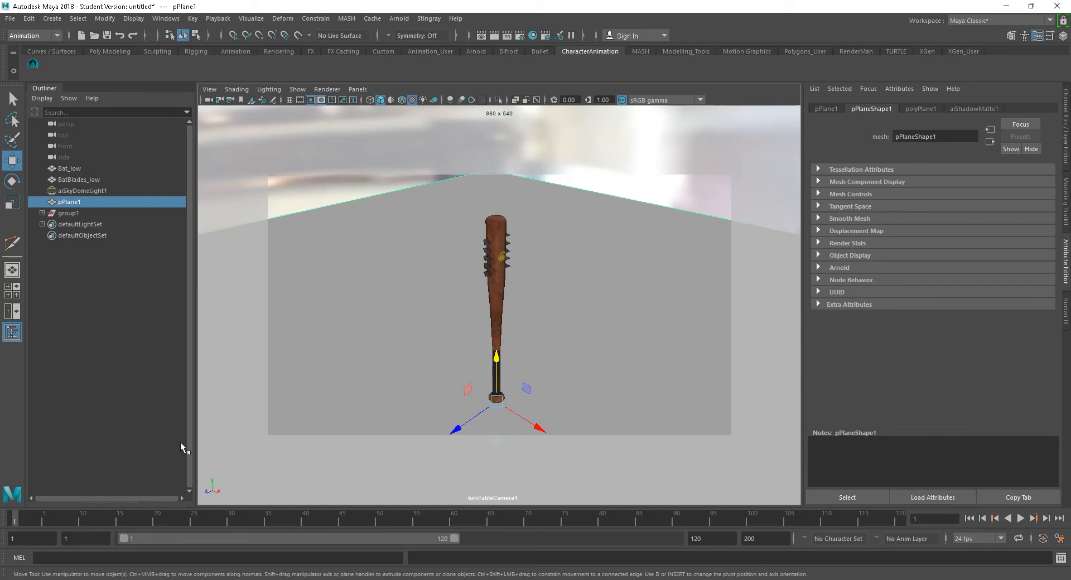
left_click_drag(28, 523, 2, 511)
Select the turntable camera inside group1, render the current frame to check the bat, and close the Render View.
left_click(67, 213)
left_click(42, 213)
left_click(89, 223)
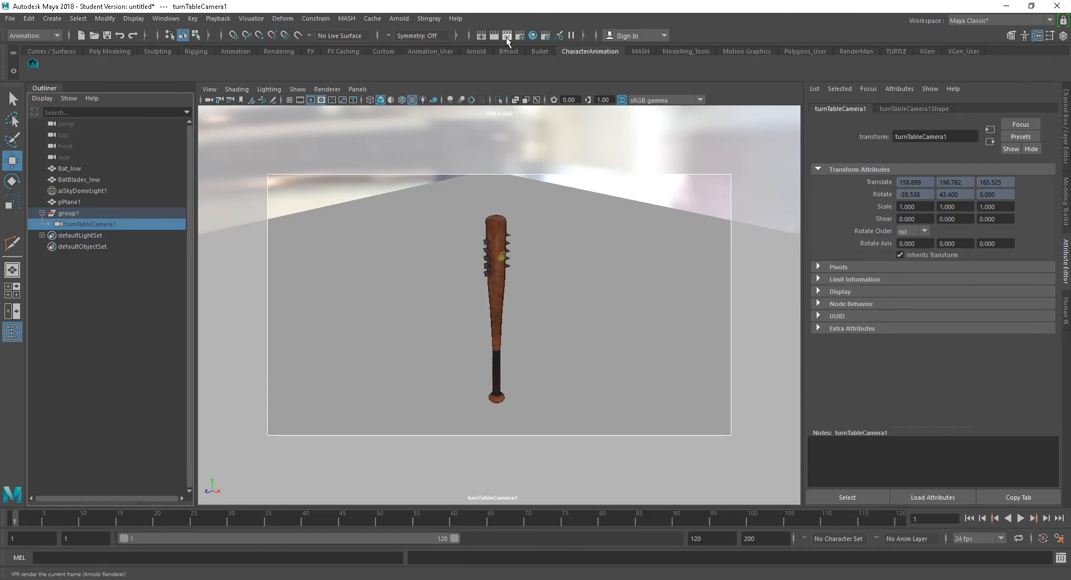
left_click(492, 36)
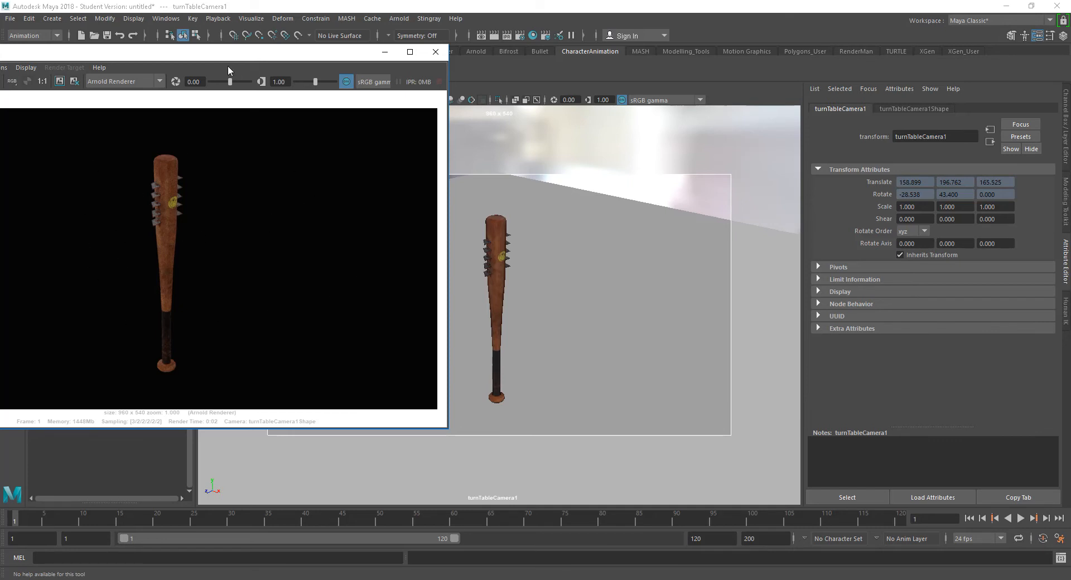
left_click_drag(200, 55, 332, 81)
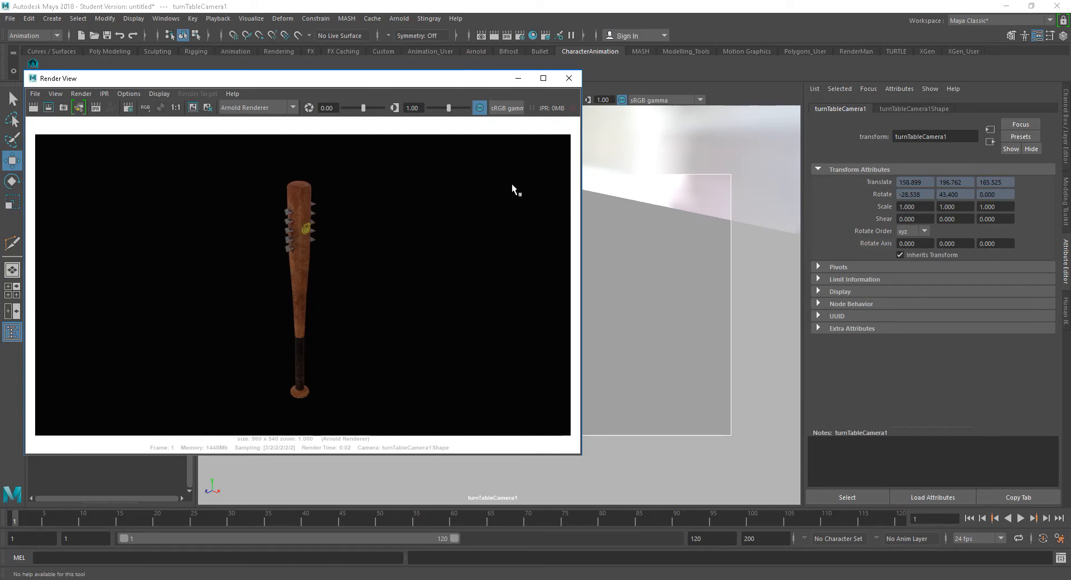
left_click(569, 78)
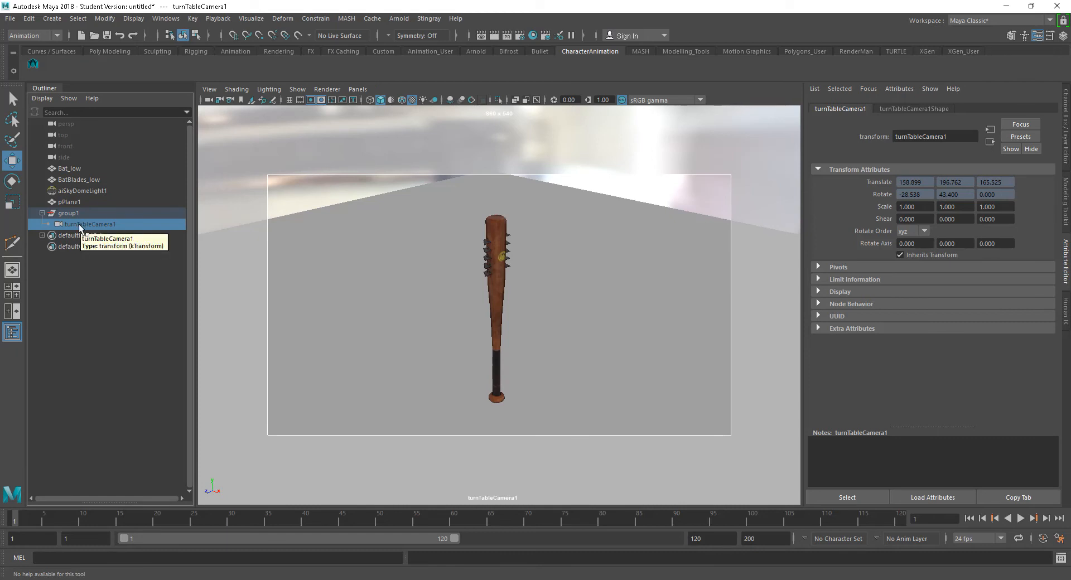
Add a RaySwitch shader as the legacy background in the Arnold environment settings and brighten its Camera ray color to mid grey.
left_click(520, 35)
left_click_drag(205, 110, 260, 63)
left_click(179, 117)
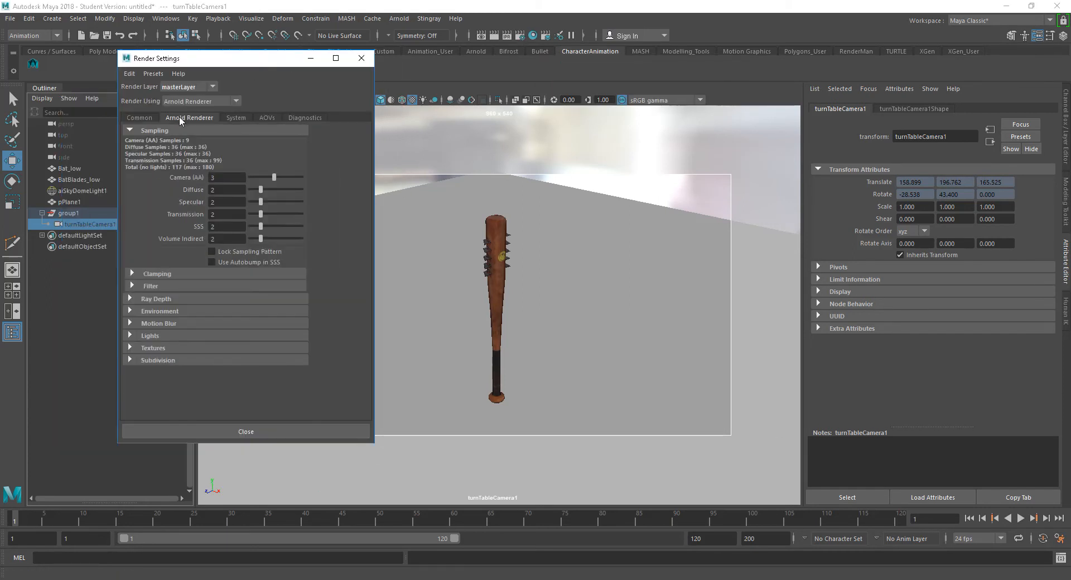
left_click(157, 311)
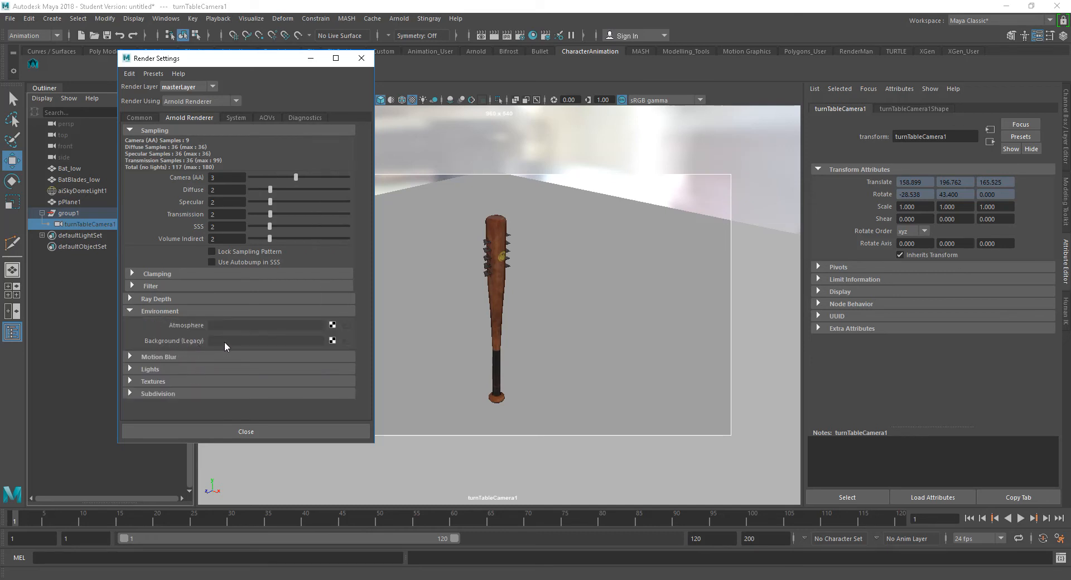
left_click(332, 341)
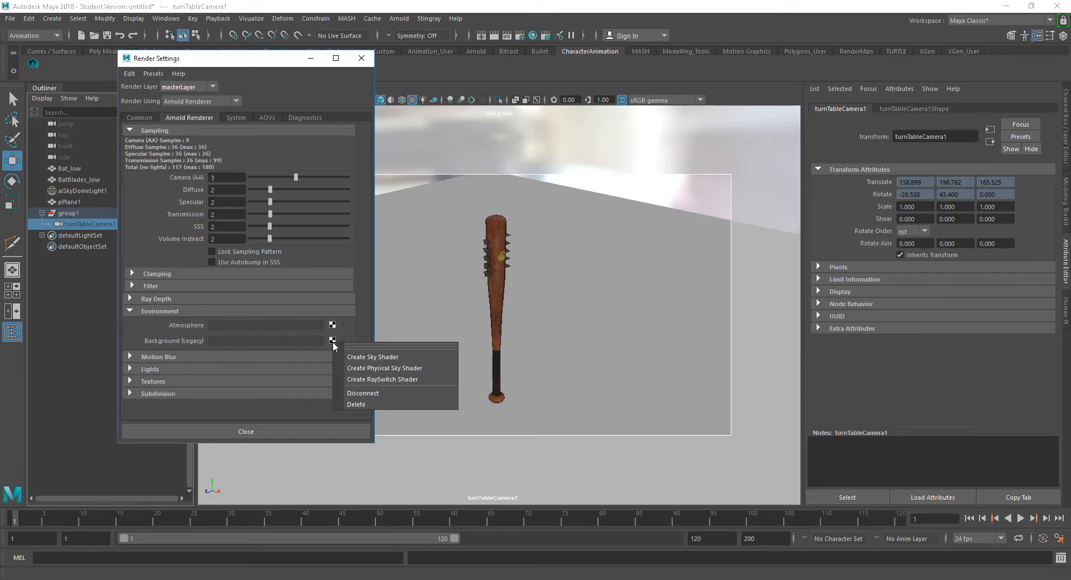
left_click(413, 378)
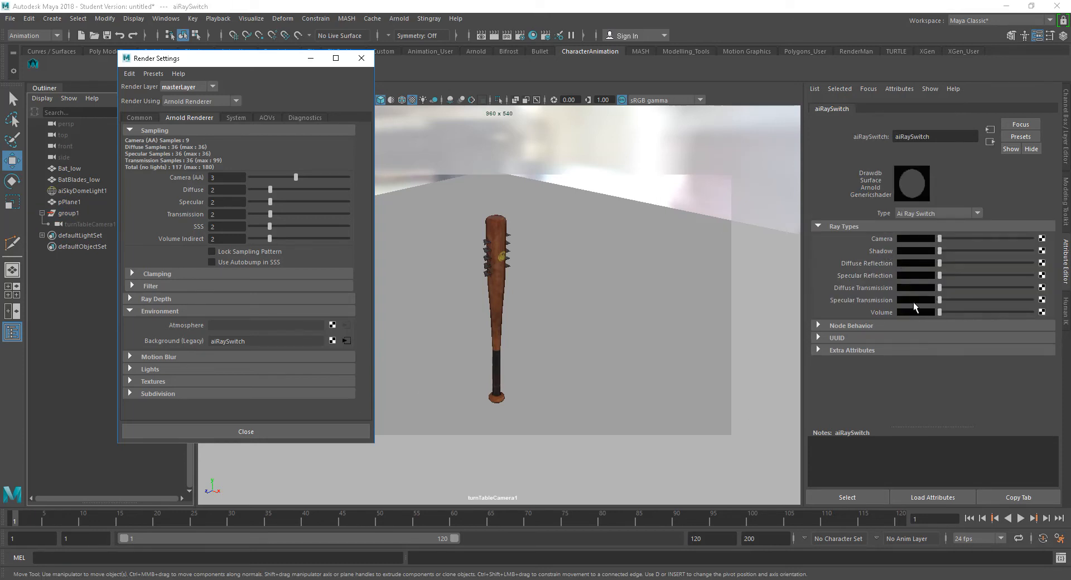
left_click_drag(939, 238, 965, 243)
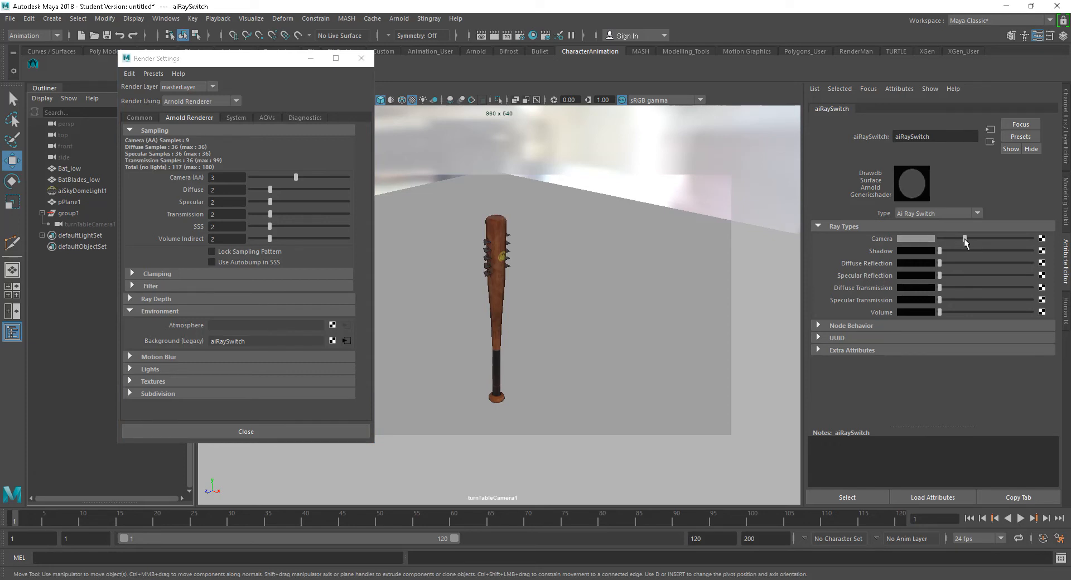
Render the current frame to check the bat's shadow and background, and close the Render View and Render Settings.
left_click(494, 36)
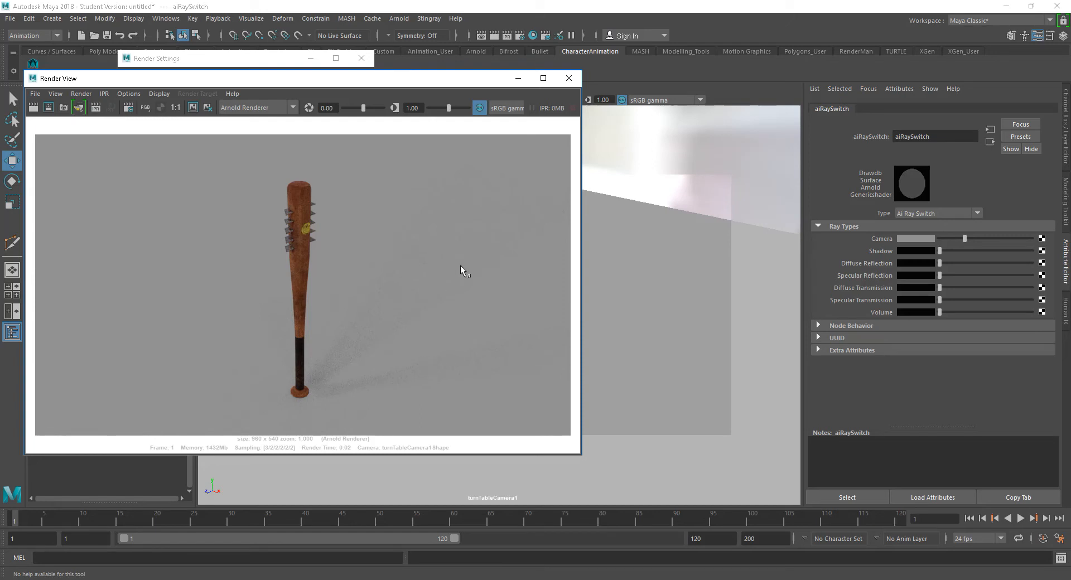
left_click(569, 78)
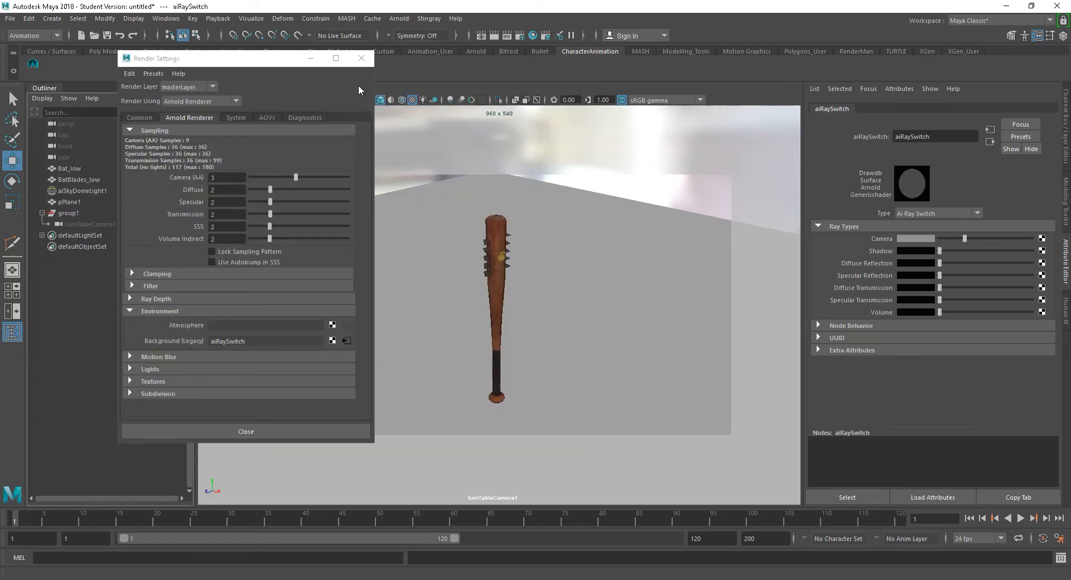
left_click(361, 58)
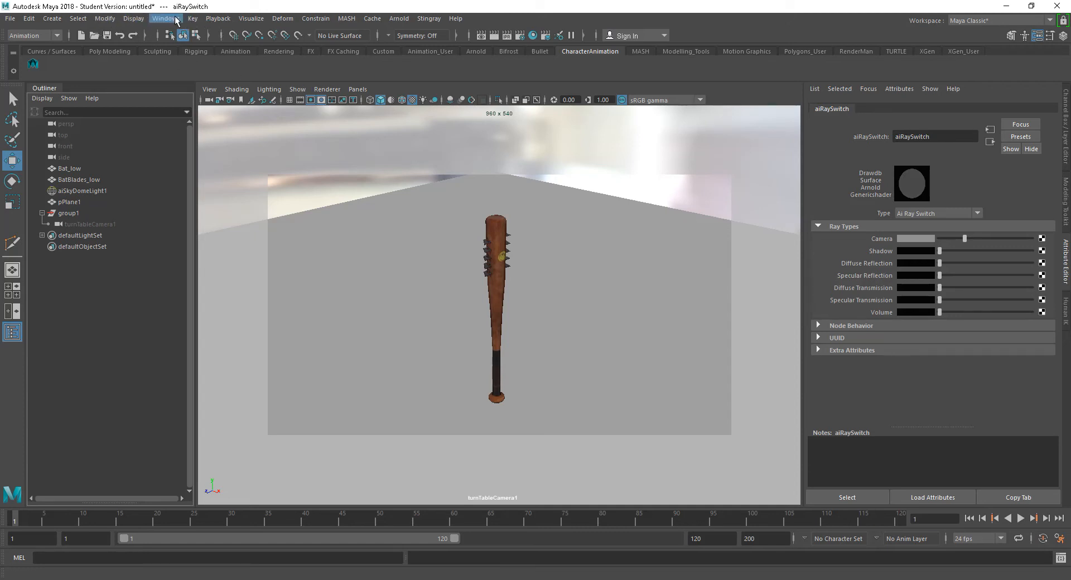
Review the Color Management preferences, including the rendering space and view transform, and close them without saving.
left_click(165, 20)
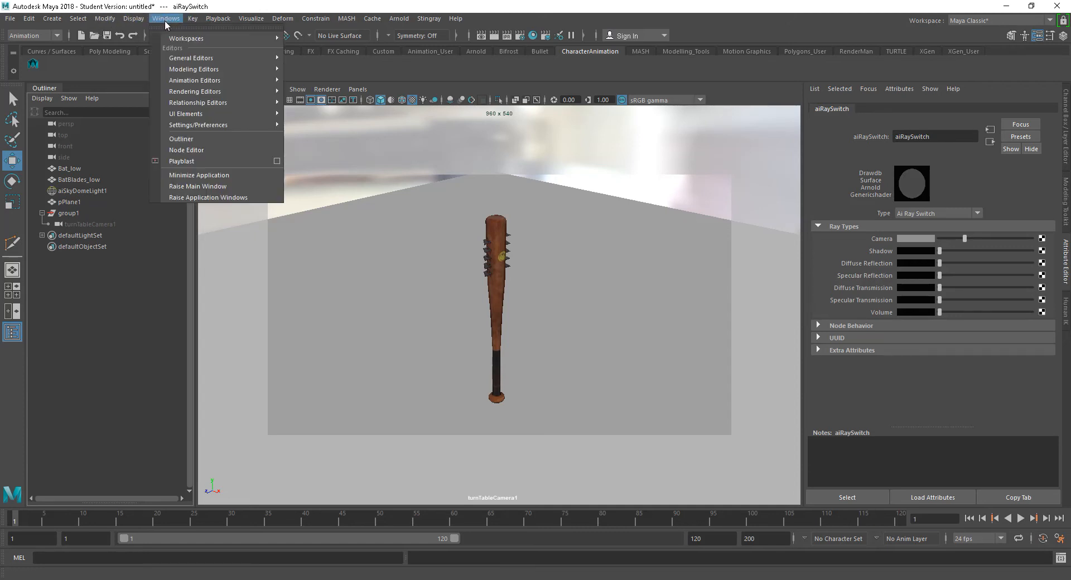
mouse_move(213, 126)
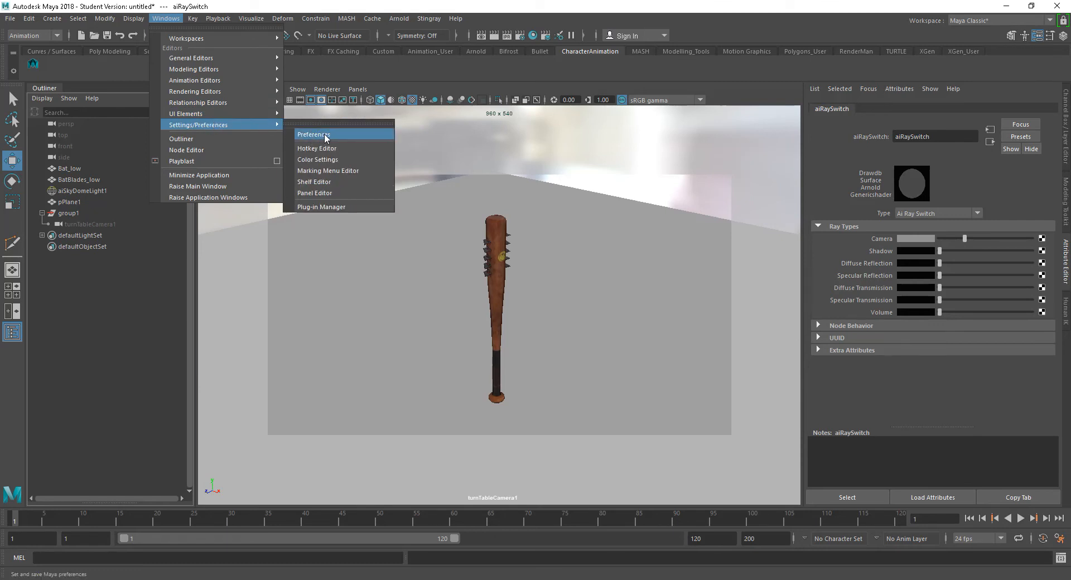
left_click(330, 139)
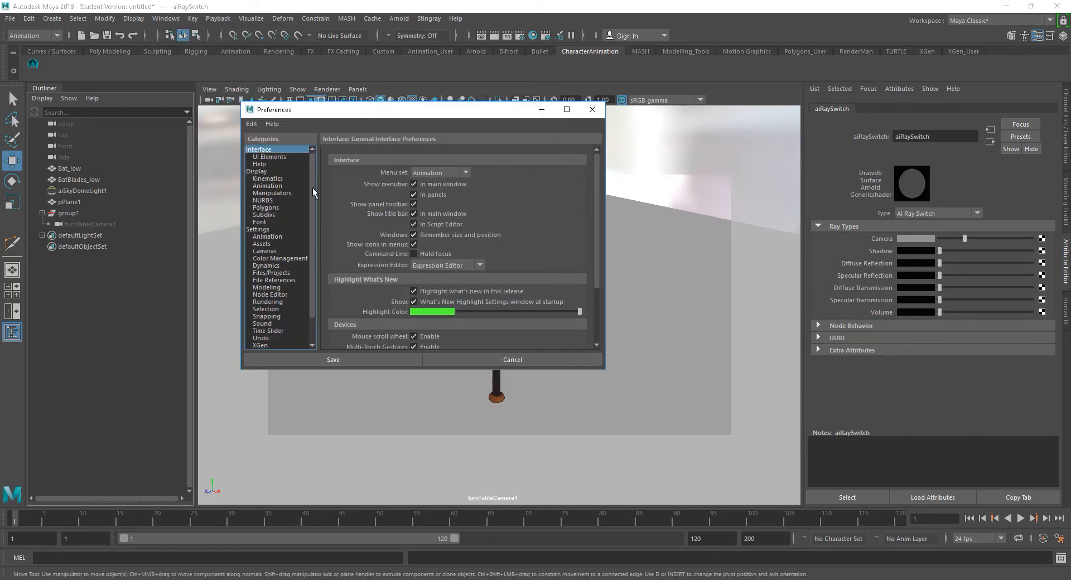
left_click(279, 258)
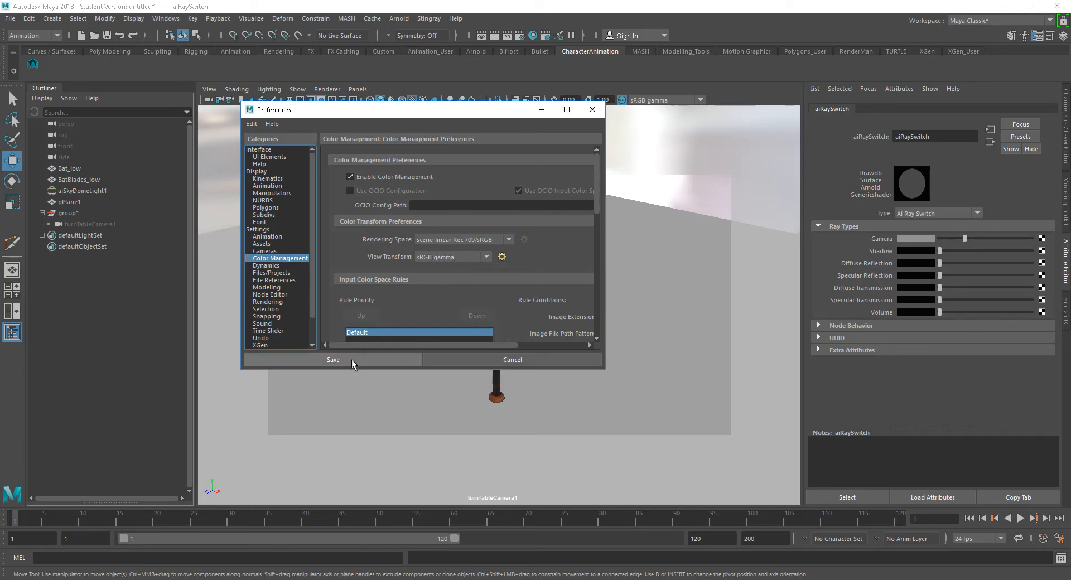
left_click(592, 110)
left_click(596, 115)
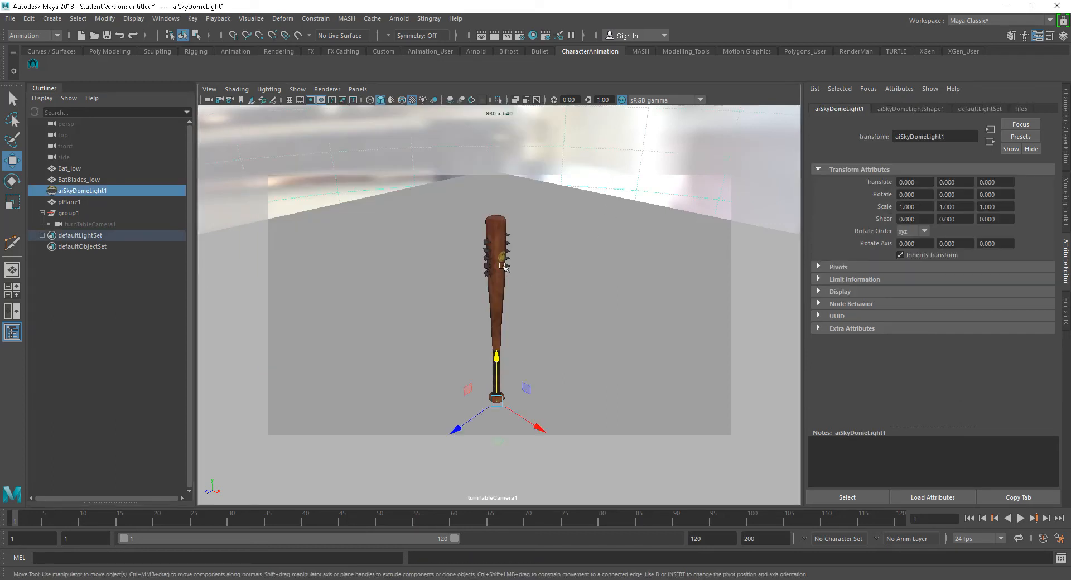
Play the turntable within the current playback range to check how far the camera travels around the bat.
key("alt+v")
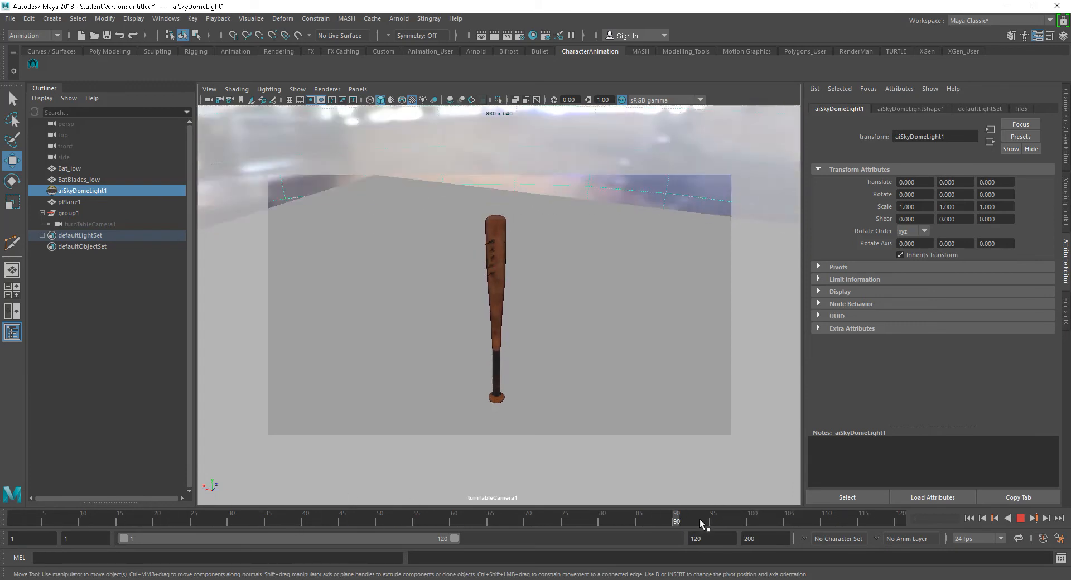
key("Escape")
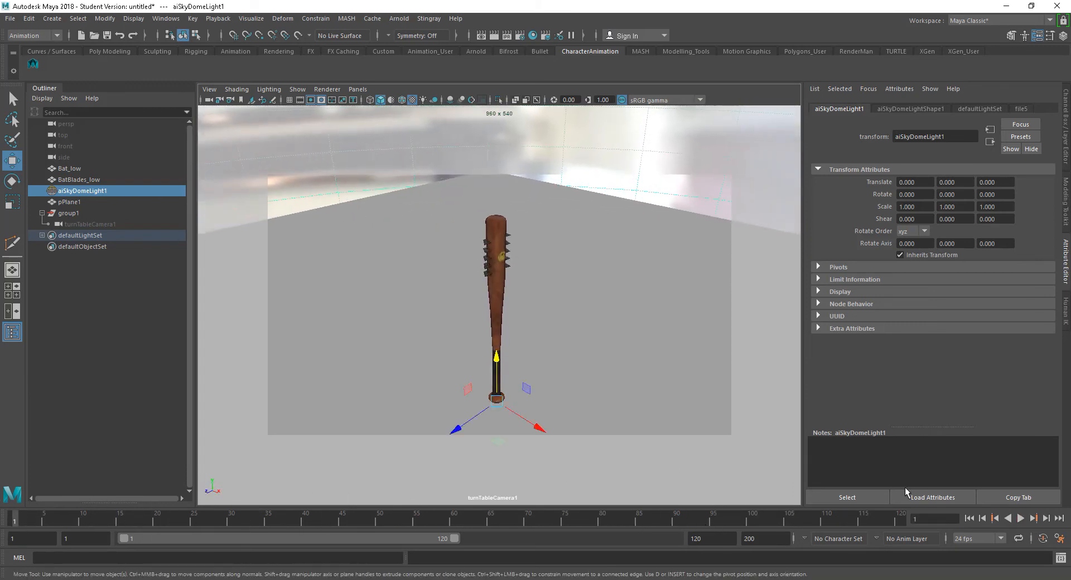
left_click(1019, 519)
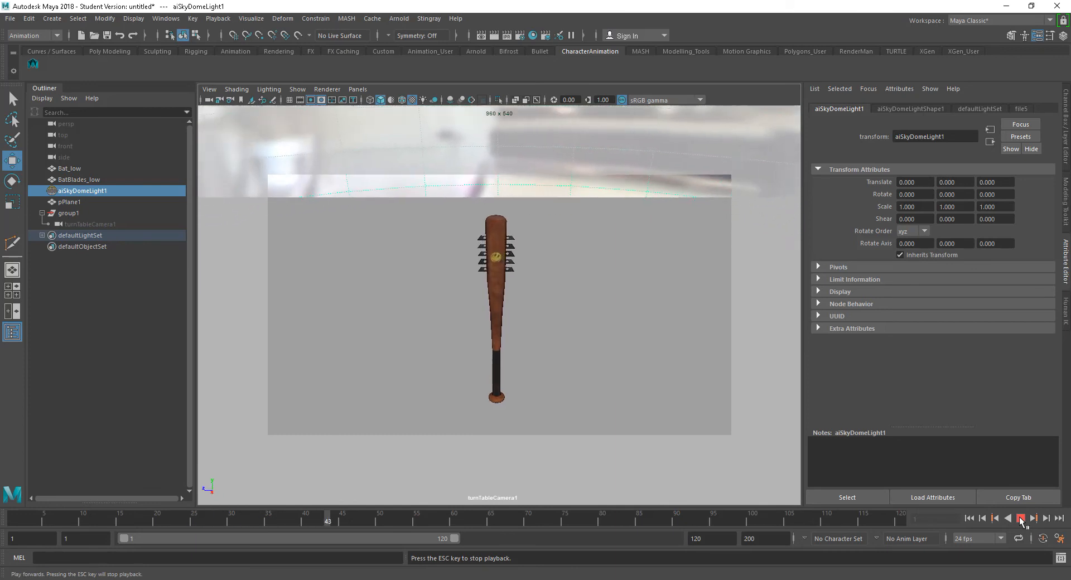
left_click(1020, 518)
Set the playback end frame to 192 and play the complete turntable.
left_click(728, 538)
type("192")
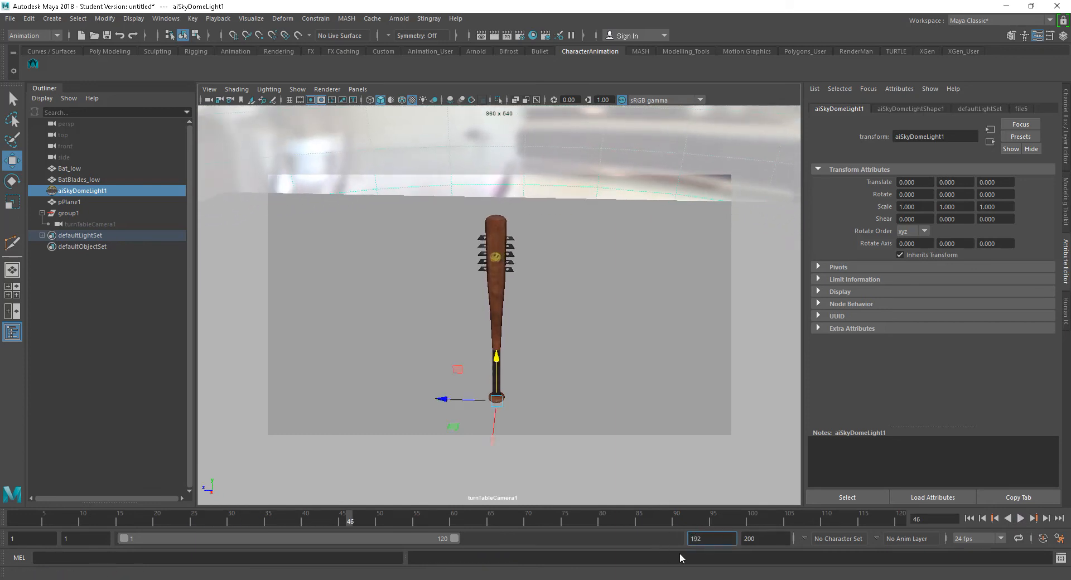
key("Return")
left_click(1020, 518)
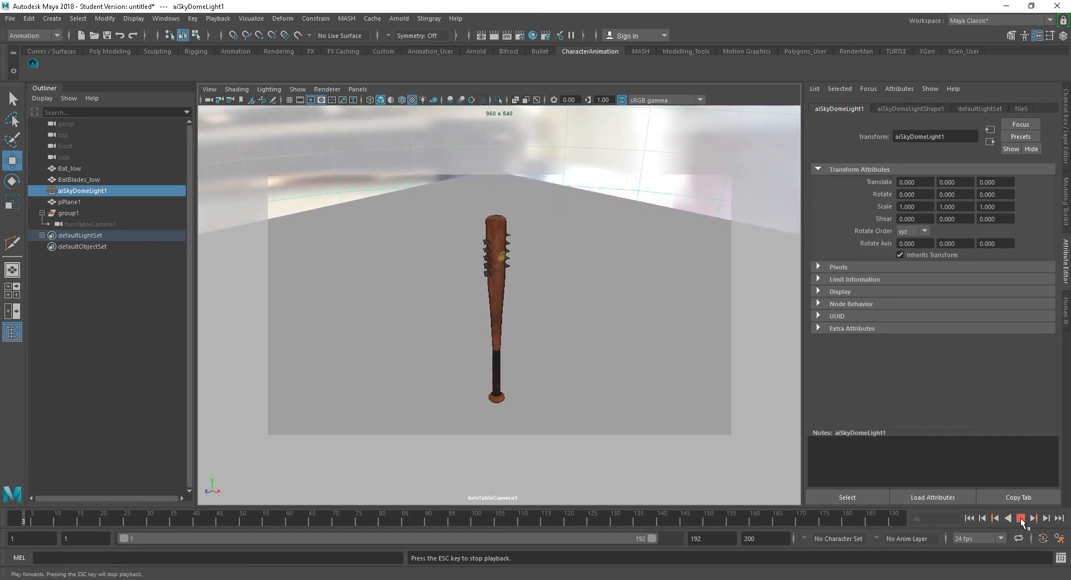
Stop the playback and start an Arnold RenderView render through the turntable camera.
left_click(1020, 518)
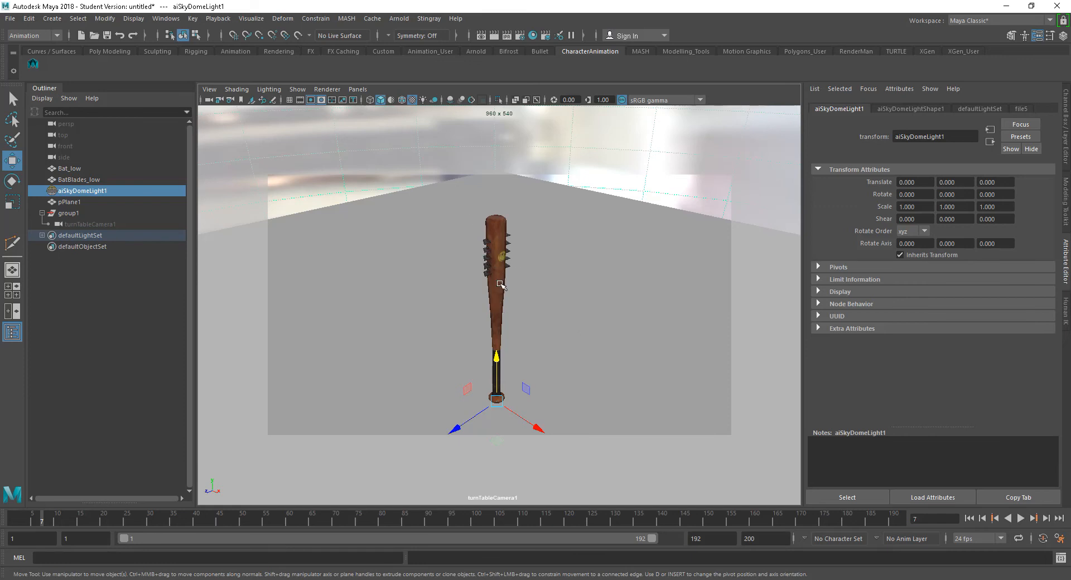
left_click(399, 19)
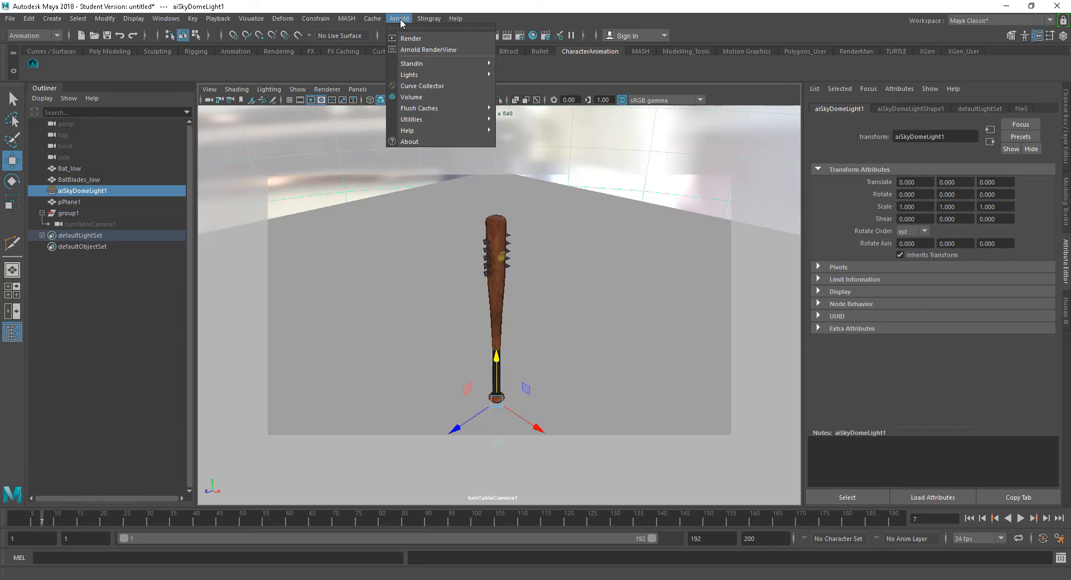
left_click(419, 50)
left_click_drag(1070, 60, 255, 56)
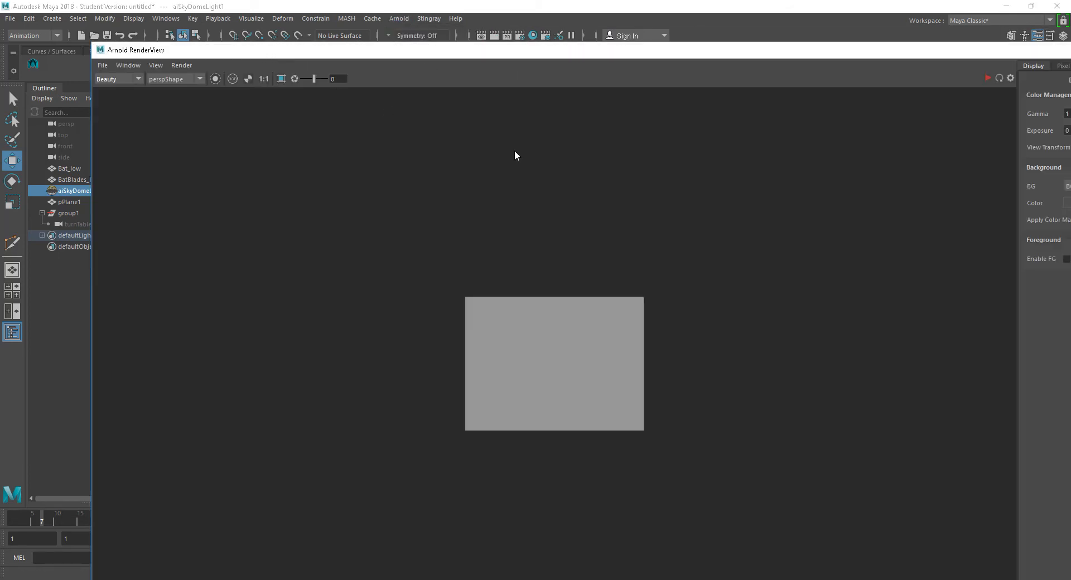
left_click(988, 78)
left_click_drag(843, 51, 735, 65)
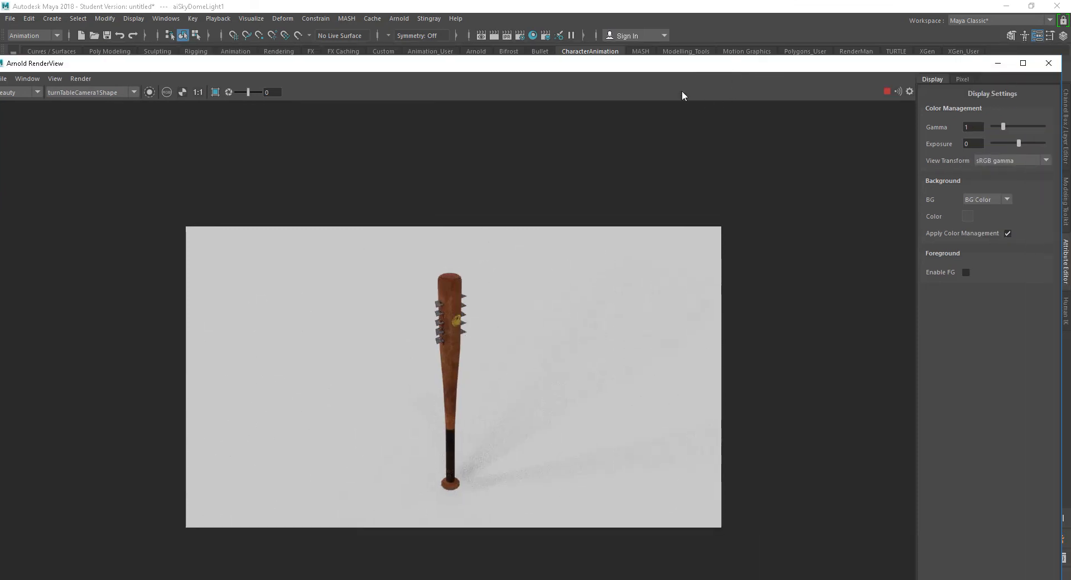
Set the render output to PNG images with int16 format and Raw color space in the Render Settings.
left_click(517, 34)
left_click_drag(204, 57, 134, 87)
left_click(65, 148)
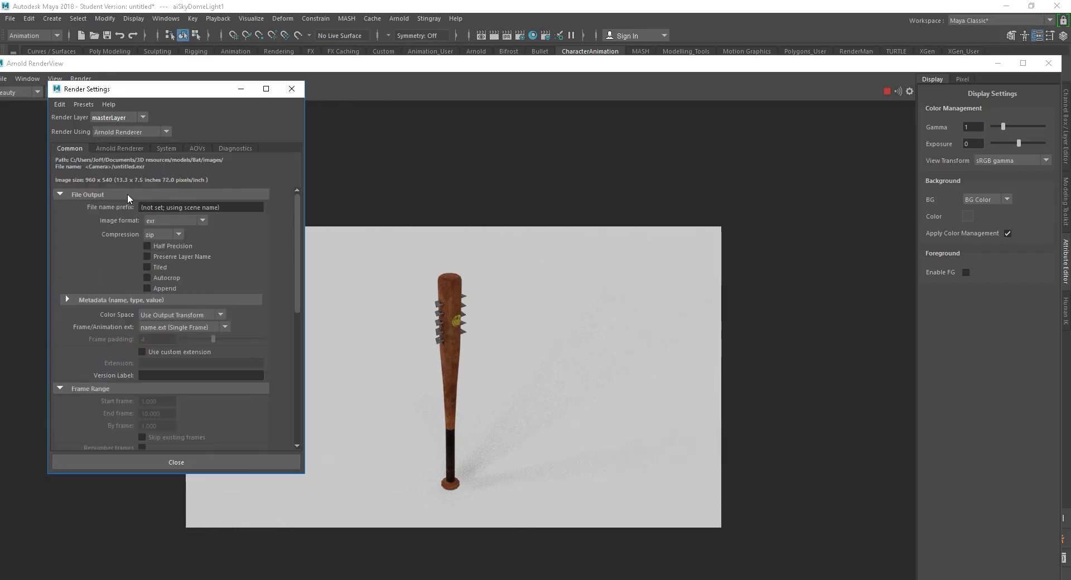
left_click(202, 220)
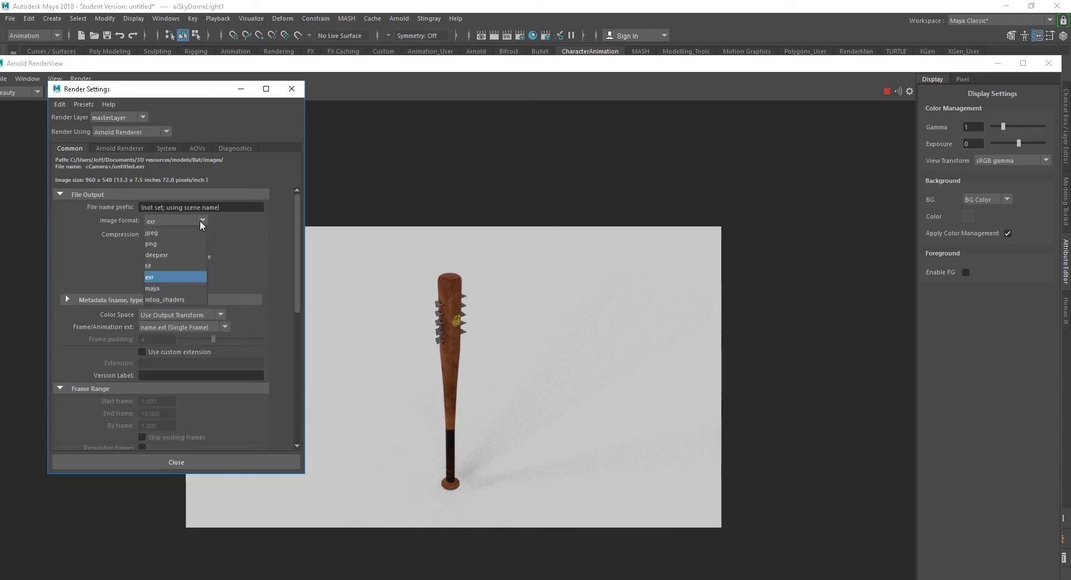
left_click(166, 246)
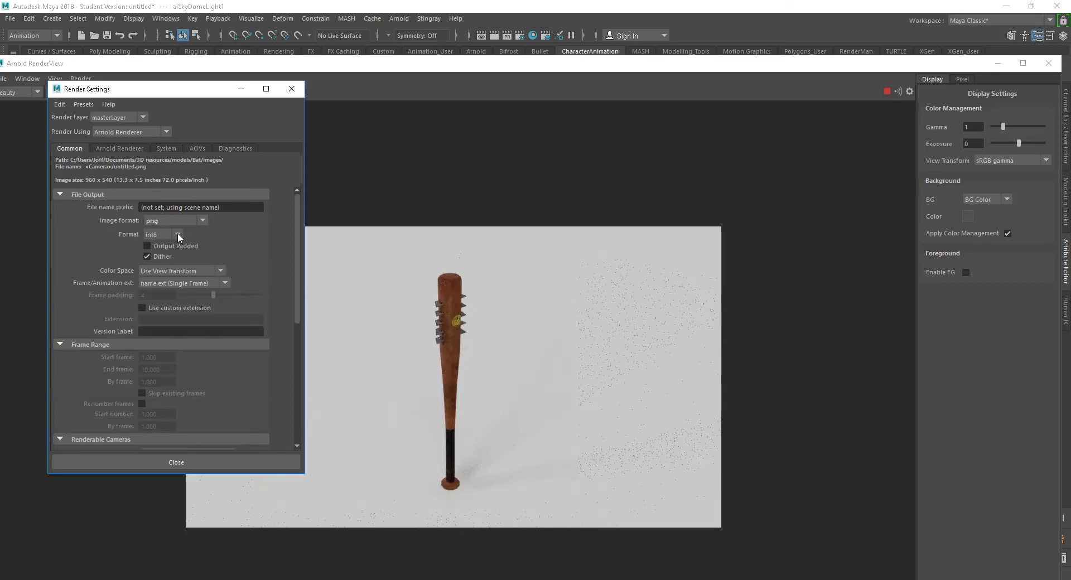
left_click(163, 258)
left_click(219, 270)
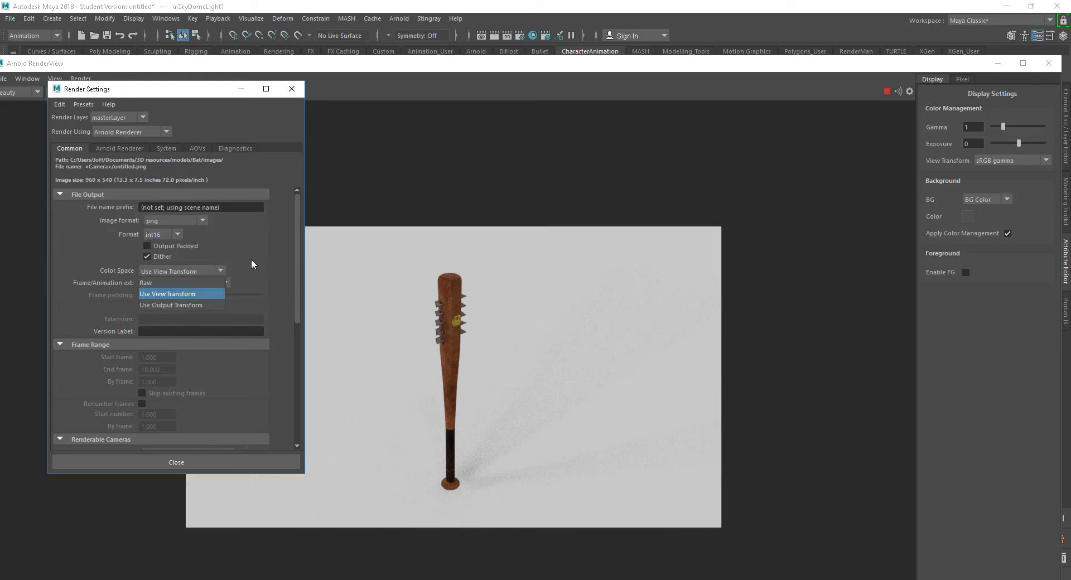
left_click(176, 282)
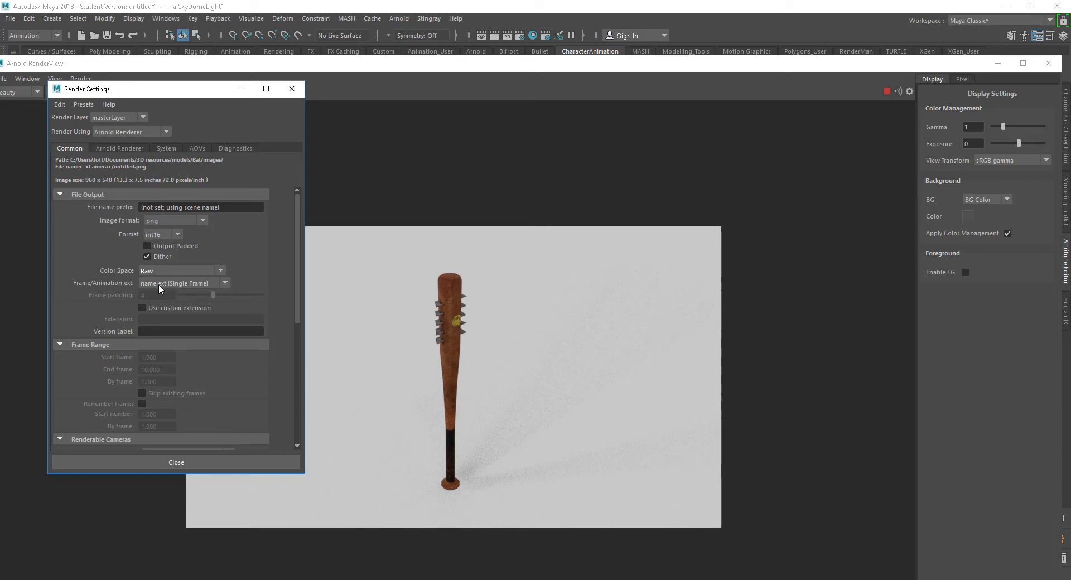
Set the frame naming to name.#.ext with a frame padding of 3.
left_click(192, 282)
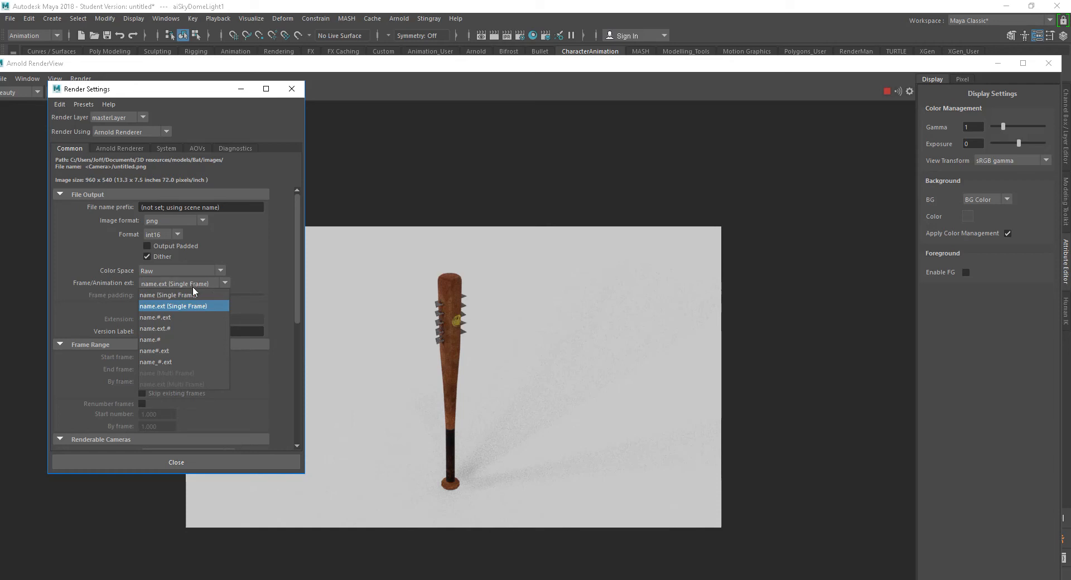
left_click(167, 318)
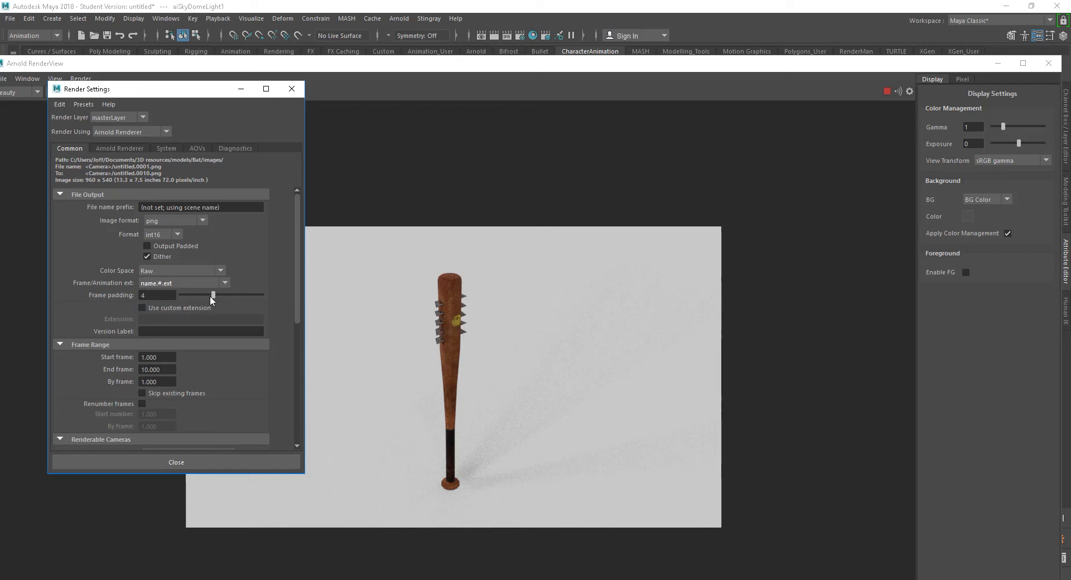
left_click_drag(211, 293, 206, 294)
left_click_drag(168, 94, 170, 88)
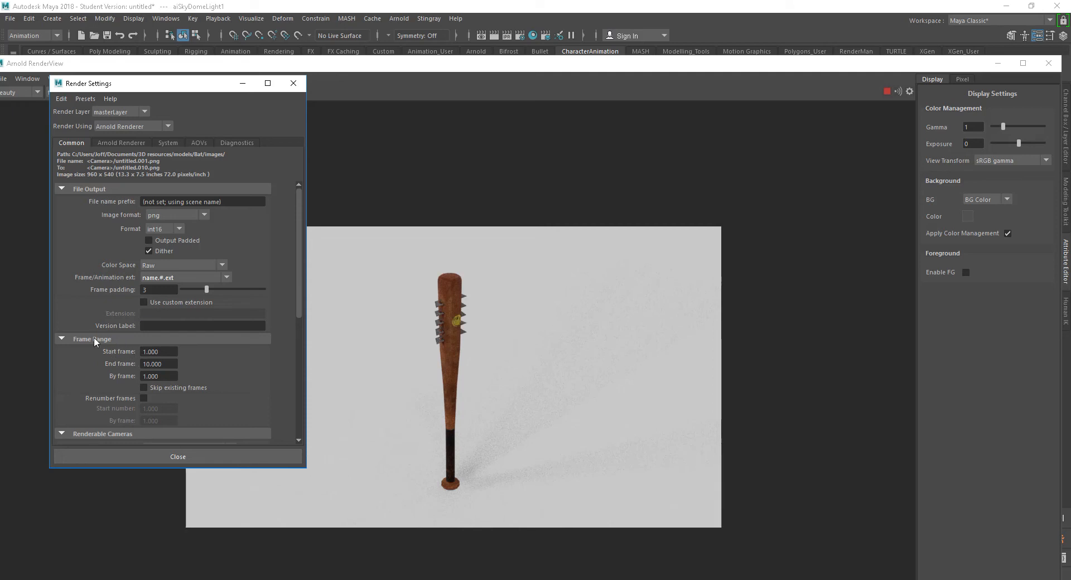
Set the end frame of the render range to 192.
double_click(165, 364)
type("192")
key("Return")
Remove persp from the renderable cameras, leaving turnTableCamera1, and set the image size preset to HD_720.
left_click_drag(299, 297, 293, 353)
scroll(292, 357, "down", 3)
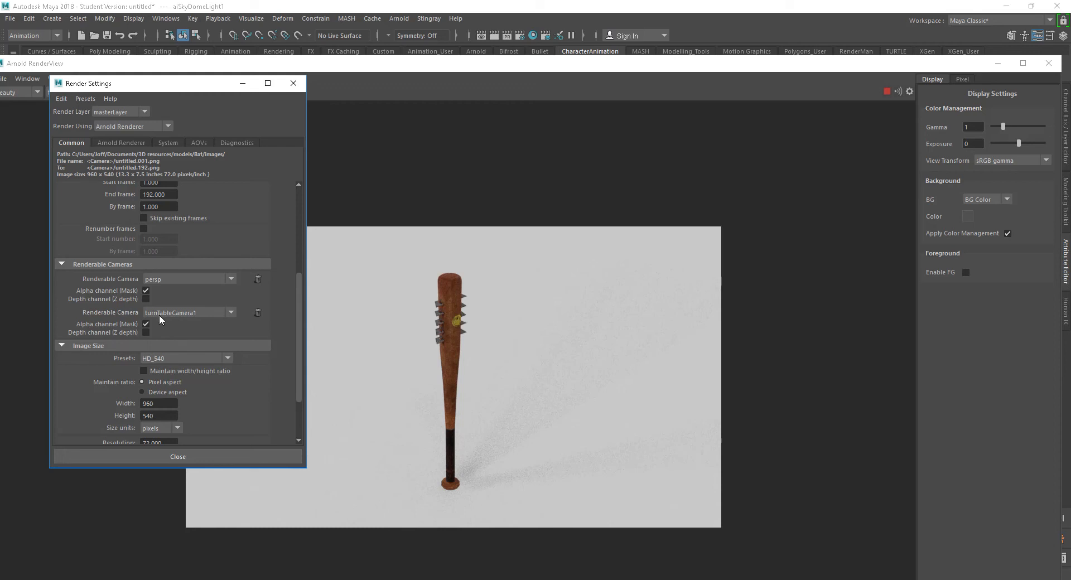
left_click(258, 278)
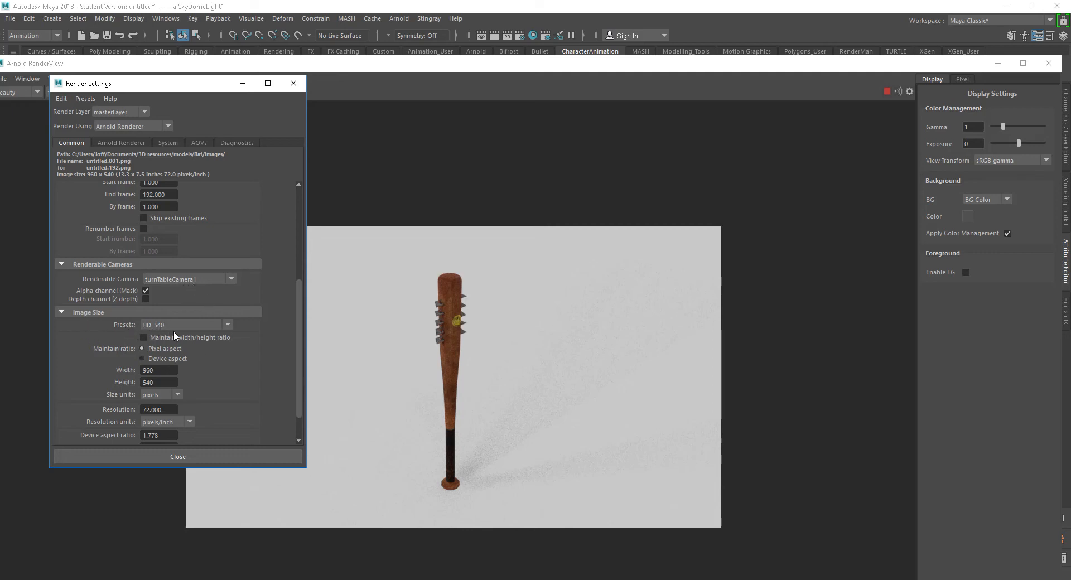
left_click(227, 324)
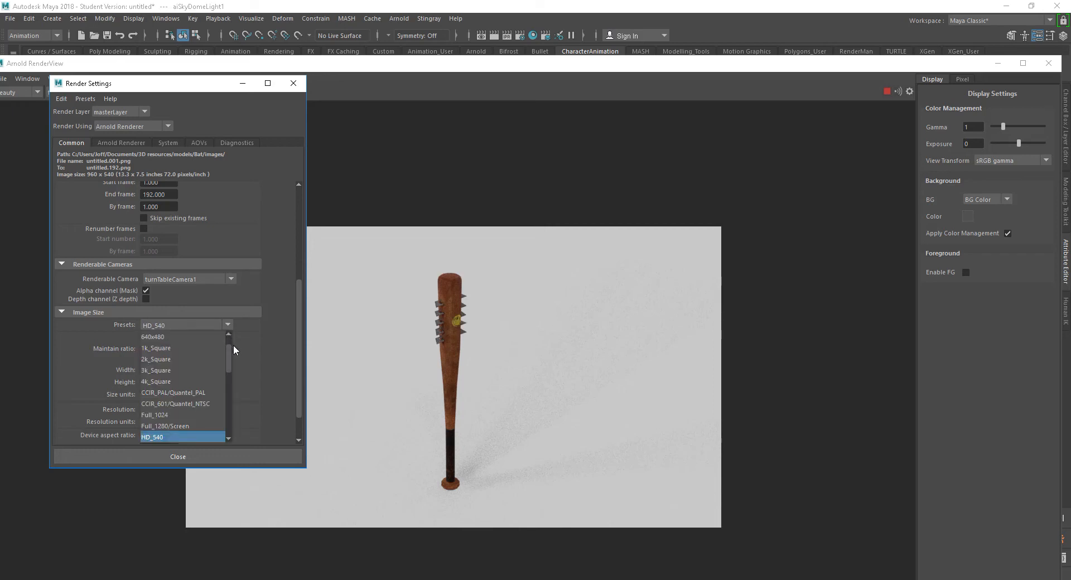
left_click_drag(229, 355, 230, 366)
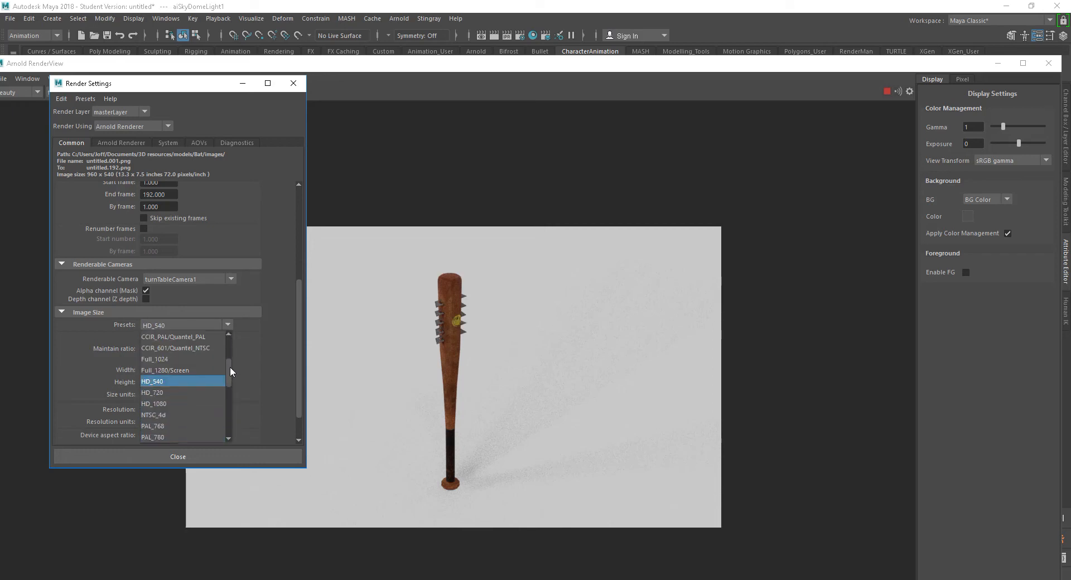
left_click(162, 393)
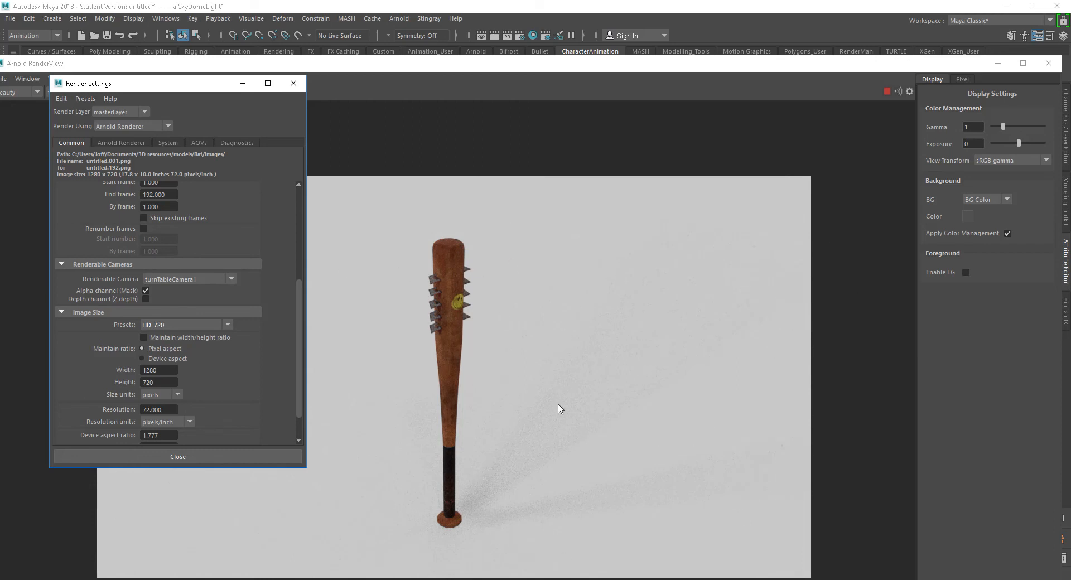
Set the Arnold sampling to Camera (AA) 6, Diffuse 3, Specular 3, Transmission 0 and SSS 0, and close the Render Settings.
left_click_drag(498, 73, 440, 55)
left_click(422, 9)
left_click(520, 37)
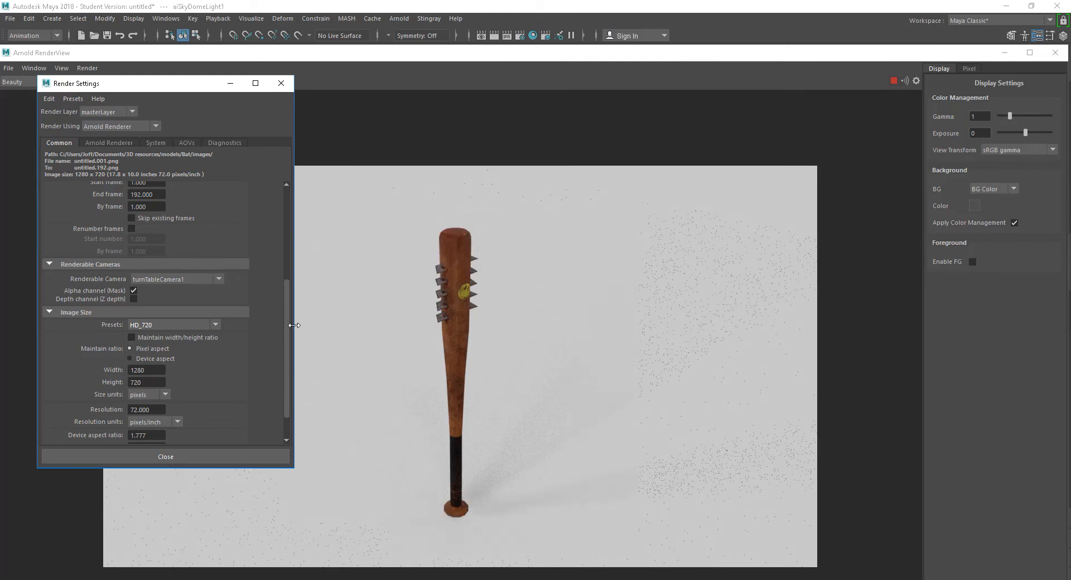
left_click_drag(286, 324, 286, 222)
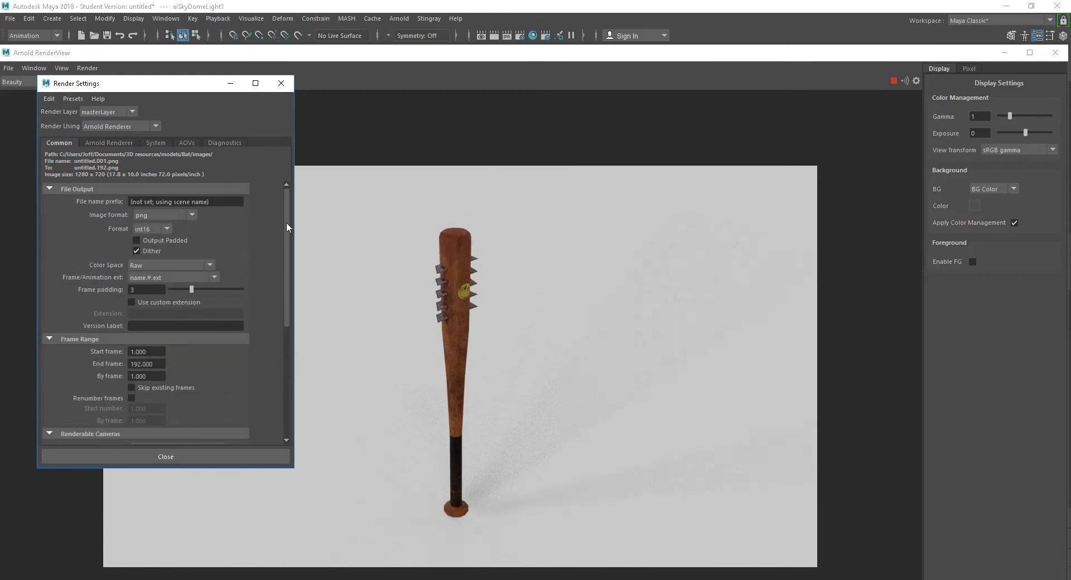
left_click(108, 143)
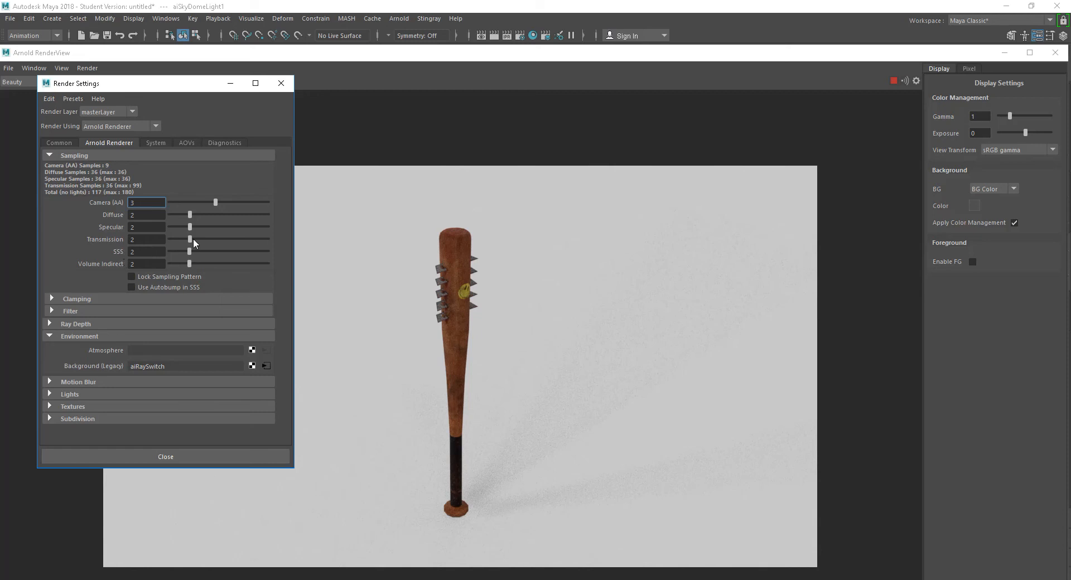
left_click_drag(190, 239, 163, 239)
left_click_drag(189, 251, 172, 250)
left_click_drag(215, 202, 232, 202)
left_click_drag(234, 202, 235, 203)
left_click_drag(196, 213, 201, 213)
left_click_drag(193, 225, 200, 225)
left_click(166, 457)
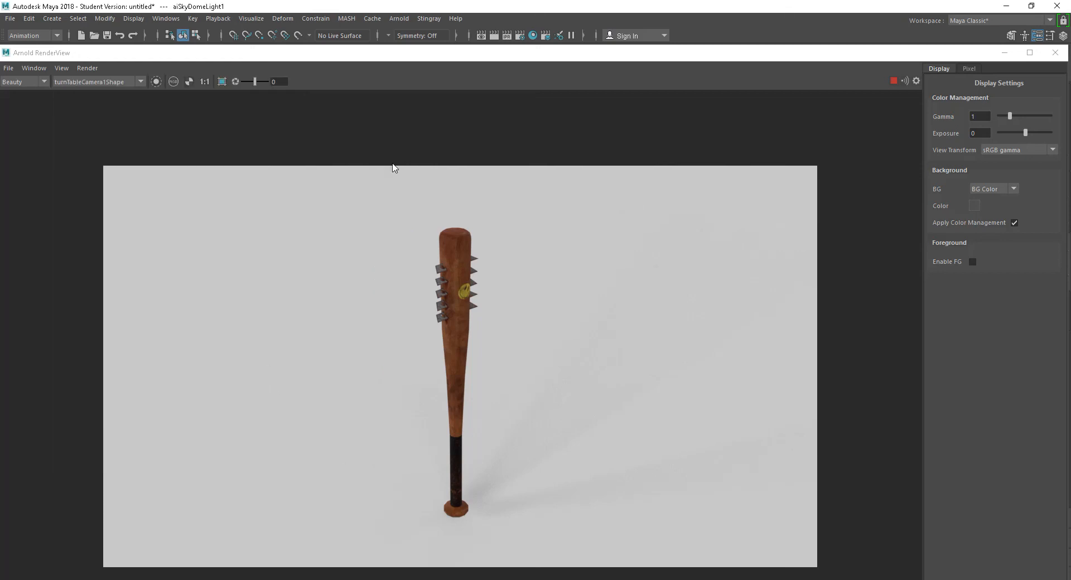
Close the Arnold RenderView and return to the turntable camera viewport with the ground plane selected.
left_click_drag(293, 57, 340, 64)
left_click_drag(524, 61, 329, 66)
left_click(908, 63)
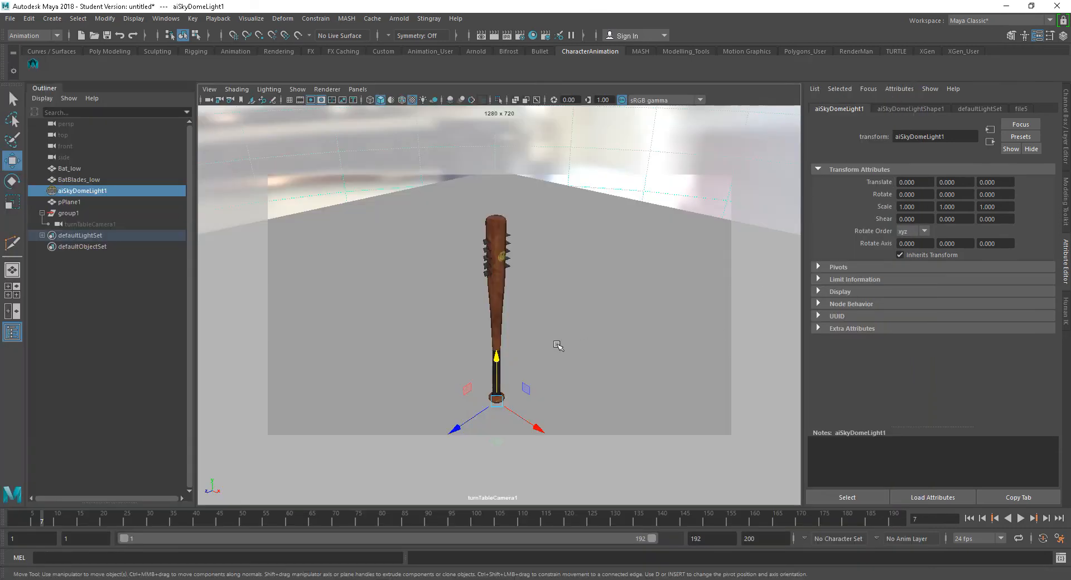
left_click(397, 469)
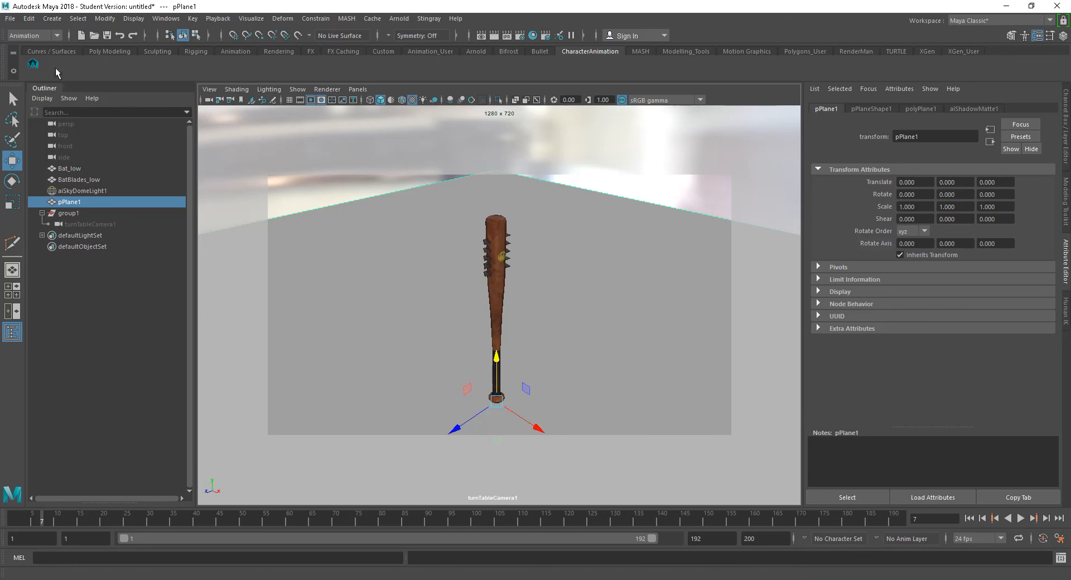
Save the scene as Bat360Tut in the project's scenes folder, accepting the student version notice.
left_click(11, 19)
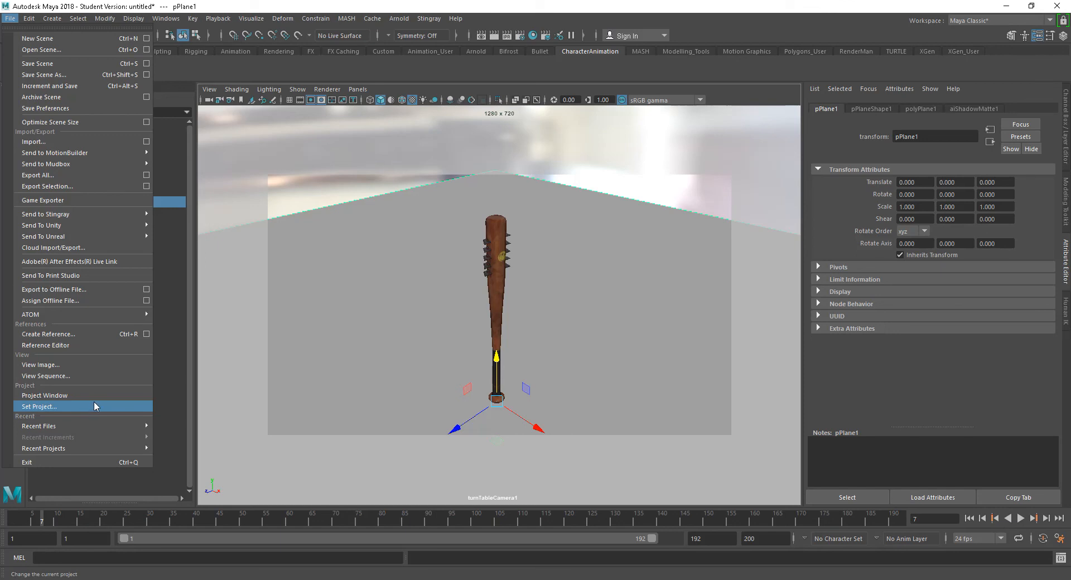
left_click(235, 20)
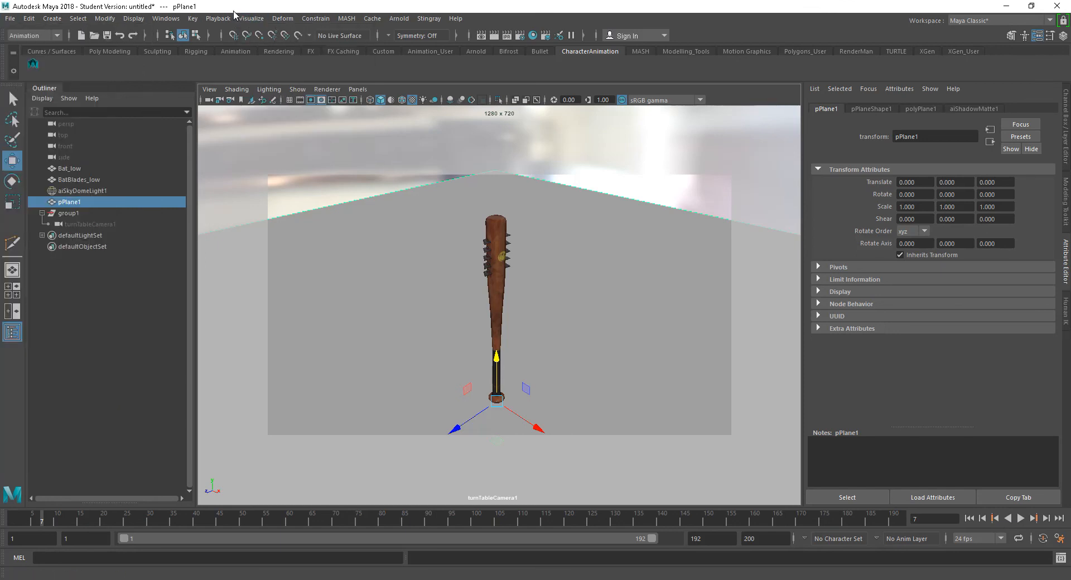
left_click(12, 19)
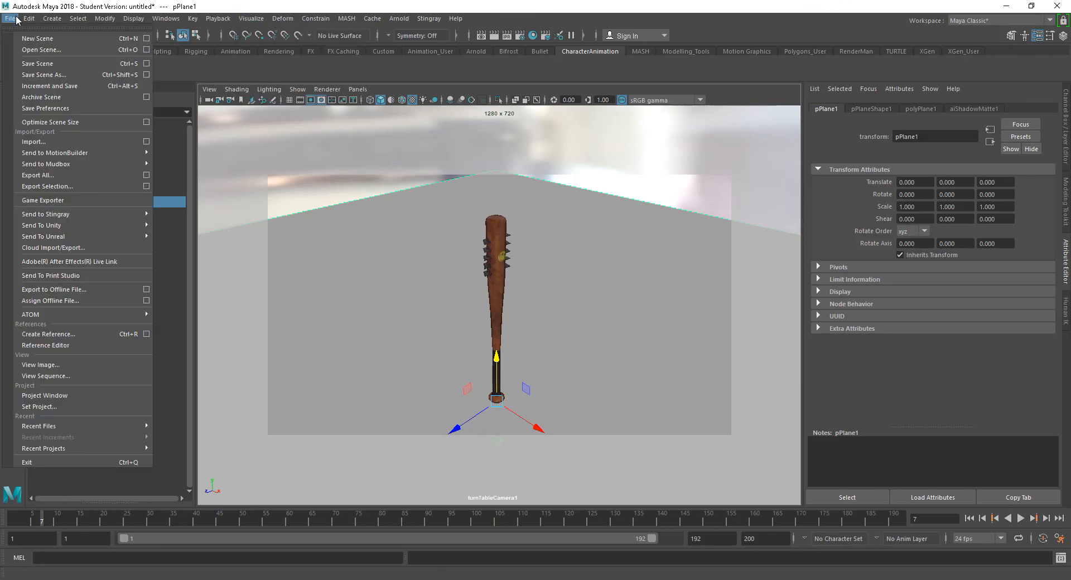
left_click(34, 76)
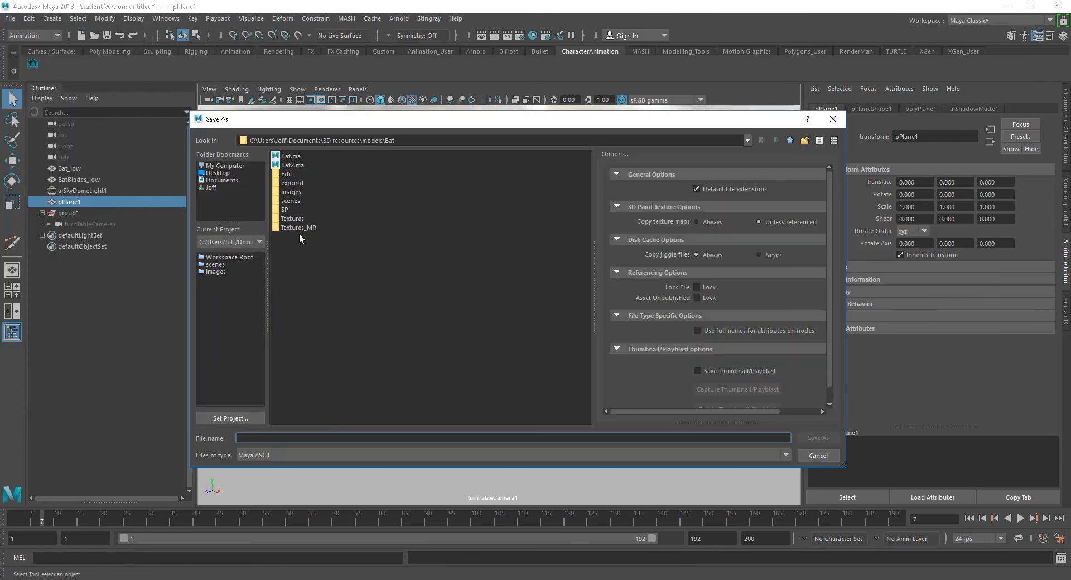
double_click(291, 201)
left_click(283, 438)
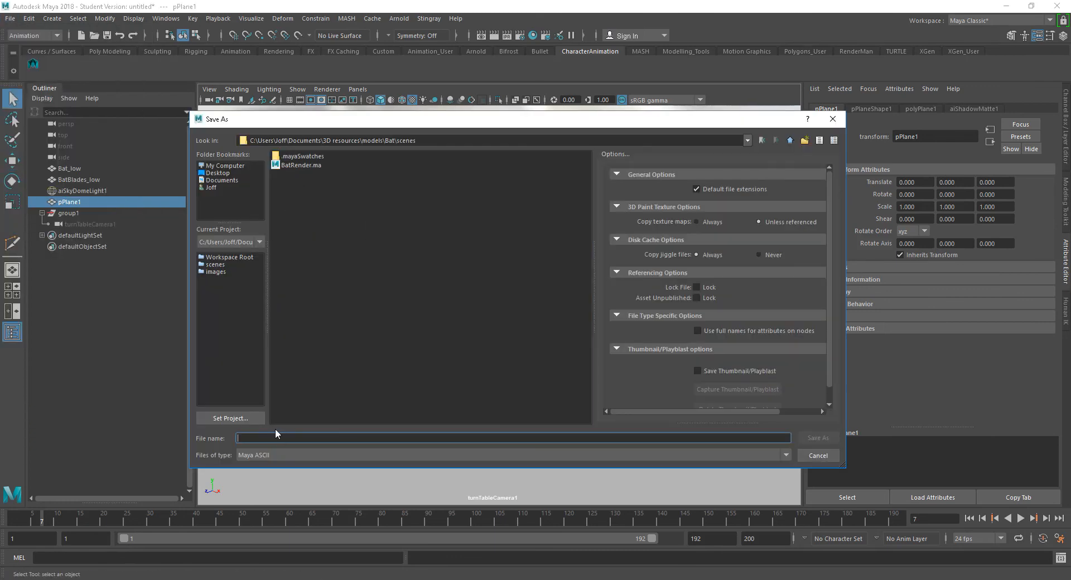
type("Bat360Tut")
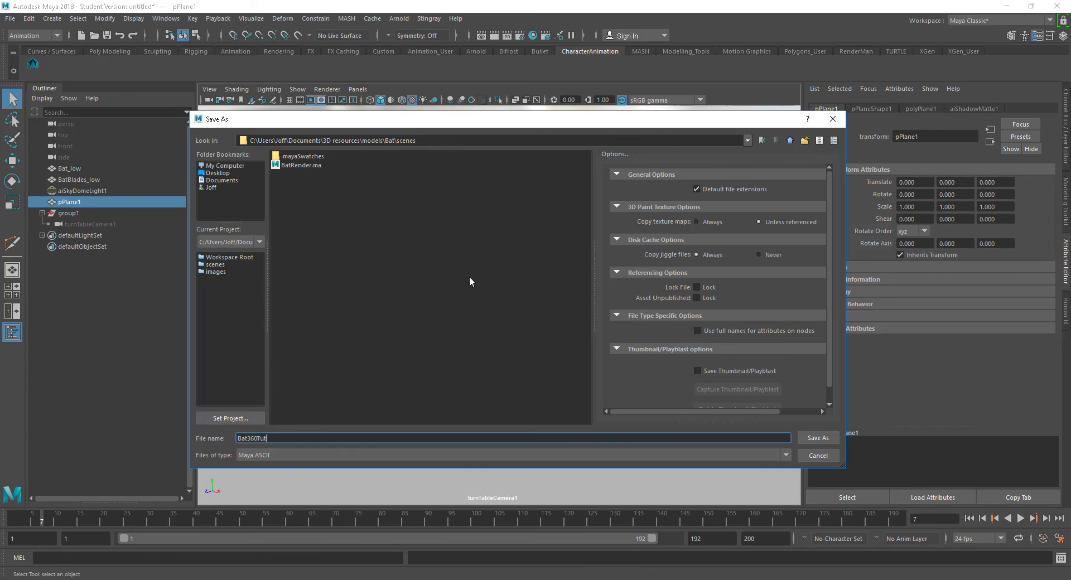
left_click(822, 435)
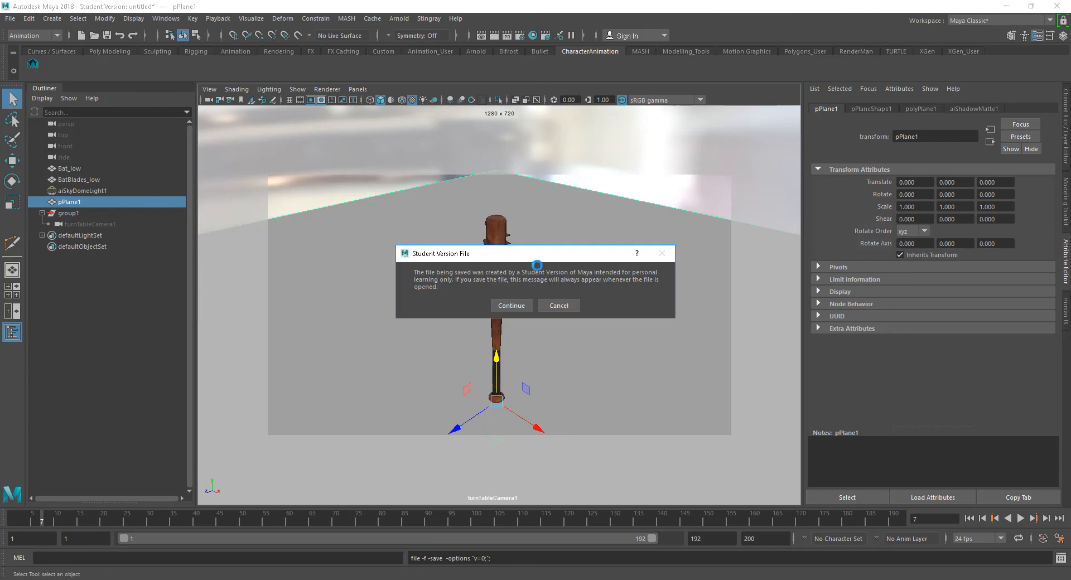
left_click(512, 306)
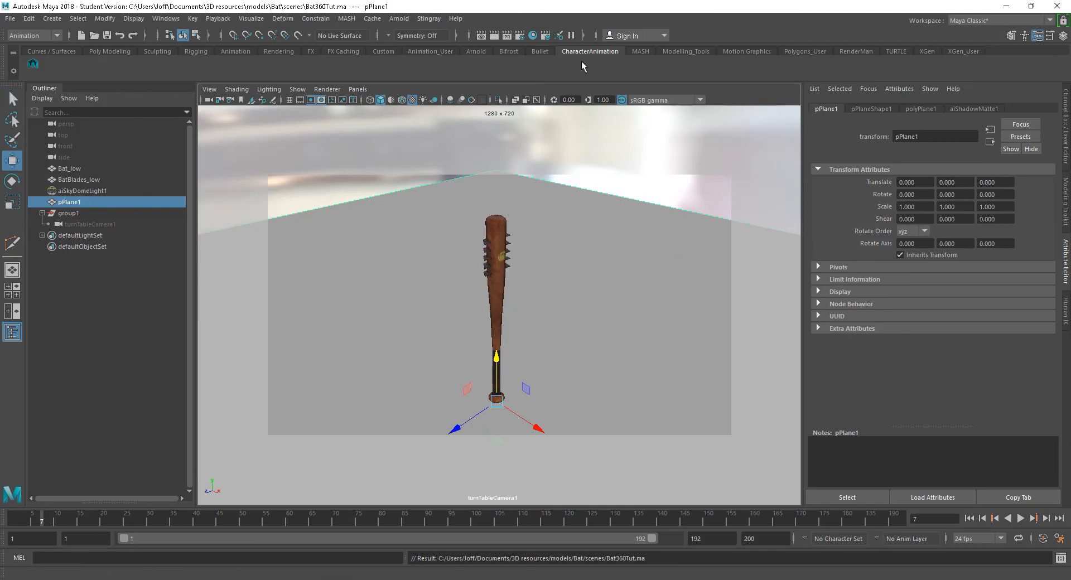
Set the file name prefix in the common Render Settings to the scene name keyword <Scene>.
left_click(520, 35)
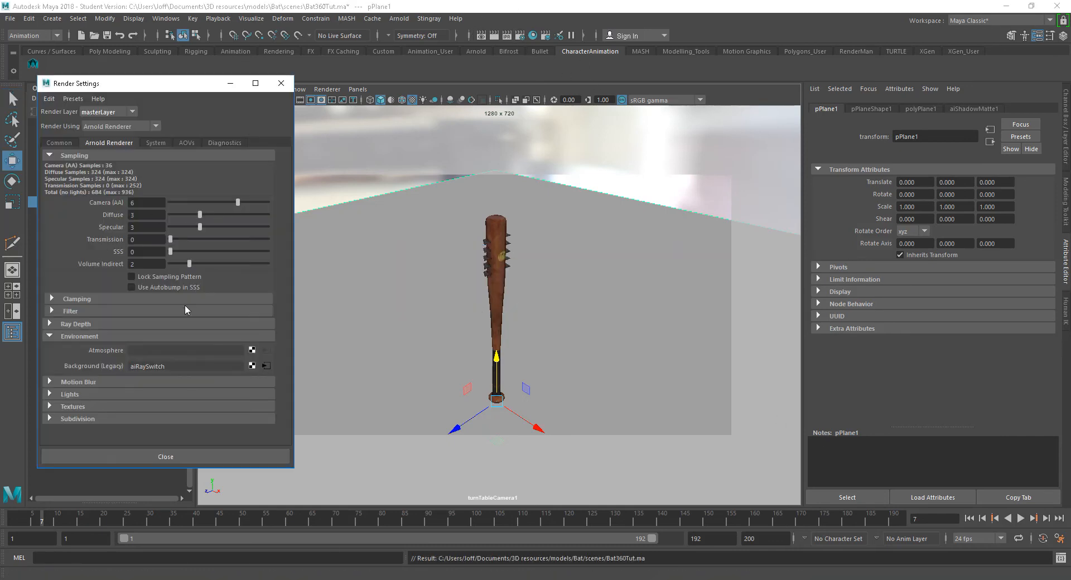
left_click(59, 142)
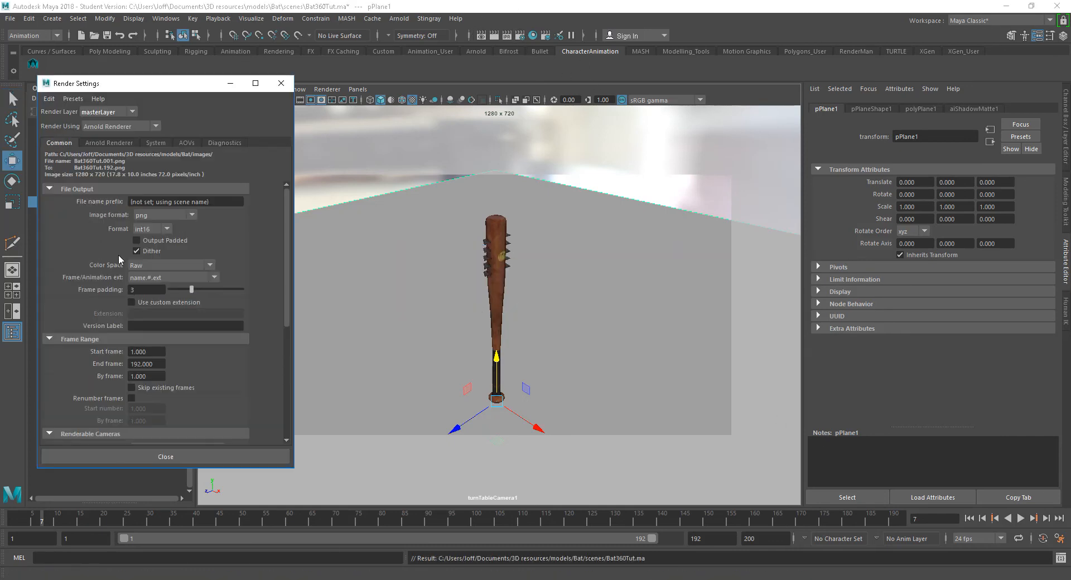
right_click(155, 204)
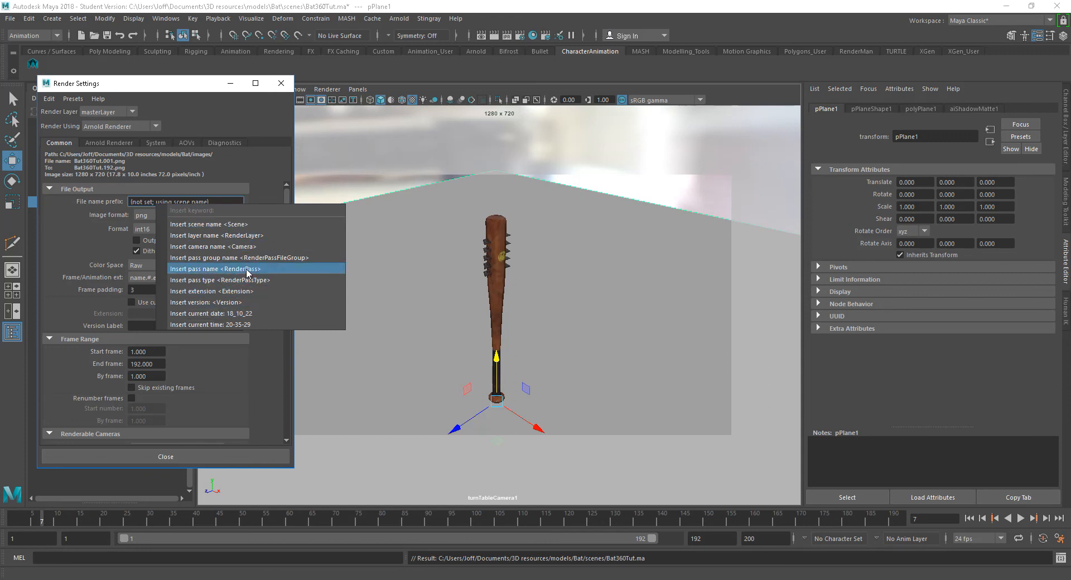
left_click(217, 224)
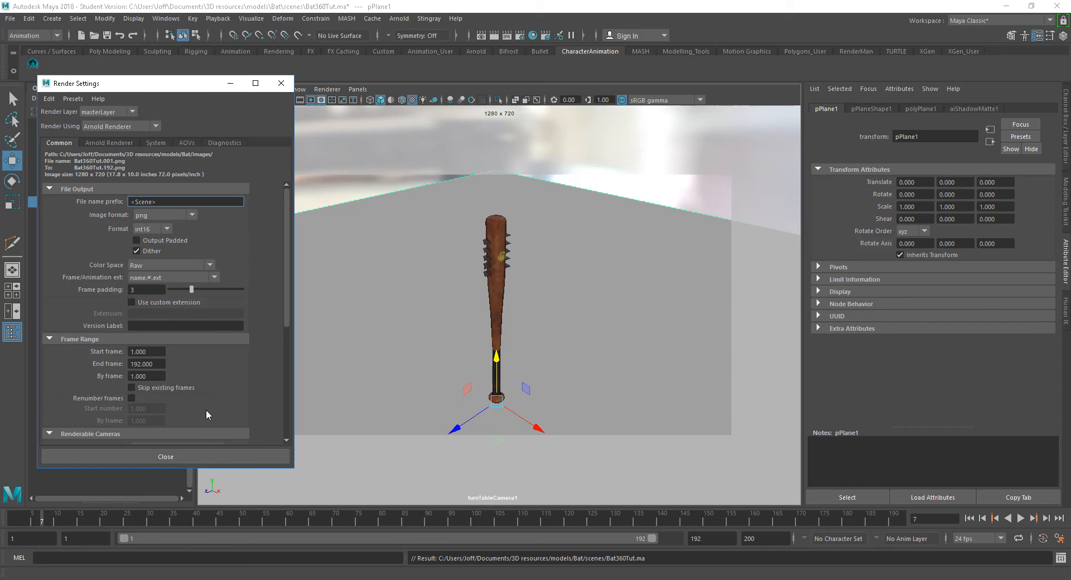
Close the Render Settings and switch from the Animation to the Rendering menu set.
left_click(192, 454)
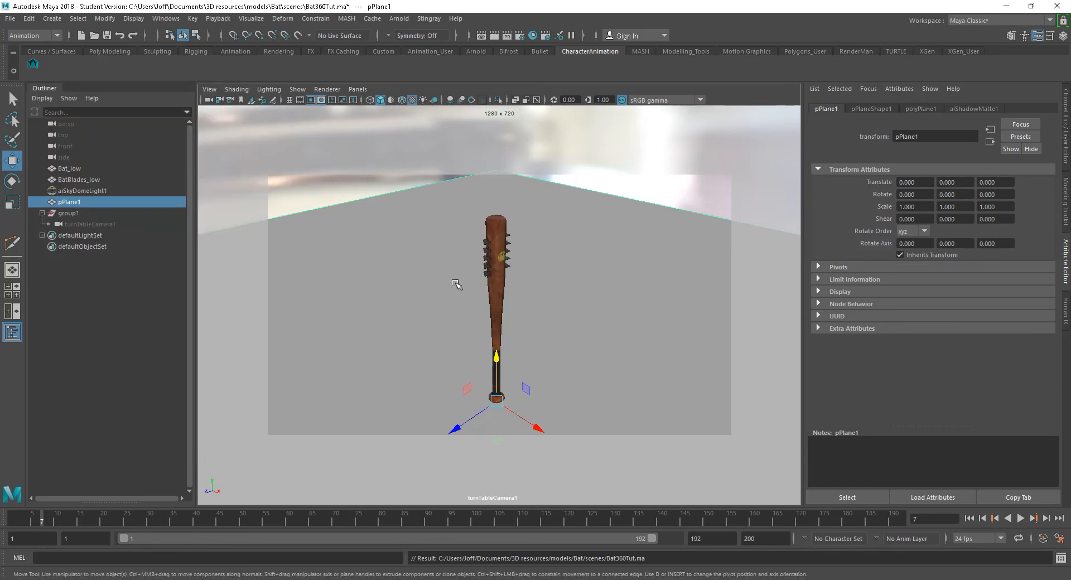
left_click(42, 38)
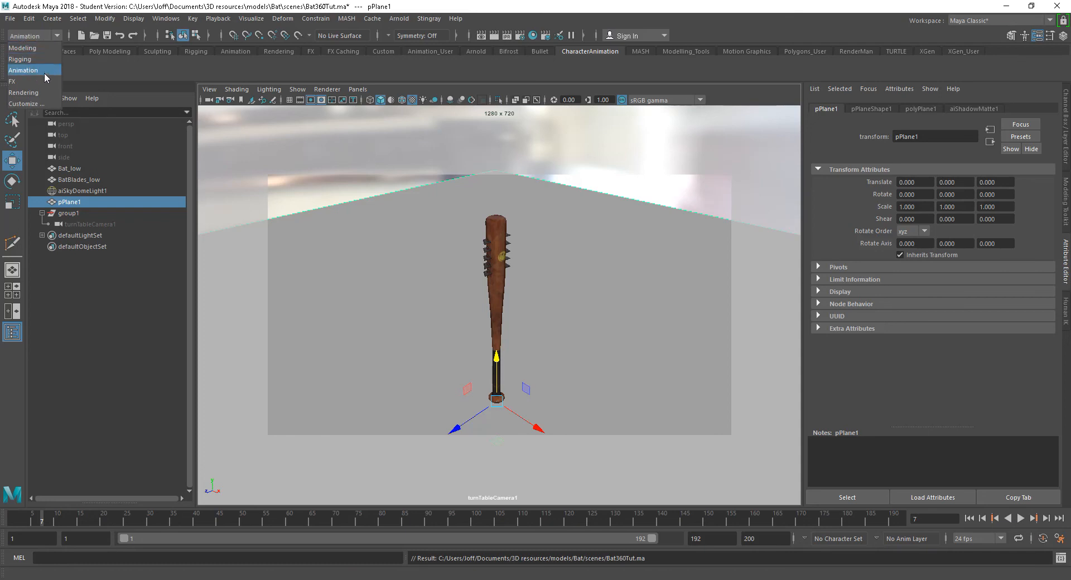
left_click(28, 93)
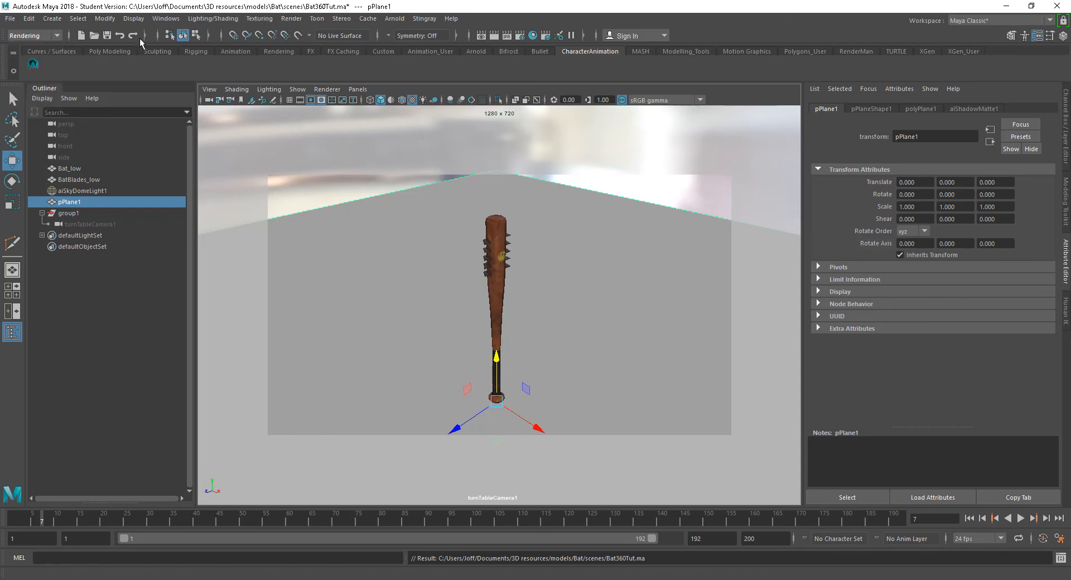
Open the Render Sequence options and start rendering frames 1-192 through the turntable camera, keeping the default output location.
left_click(291, 18)
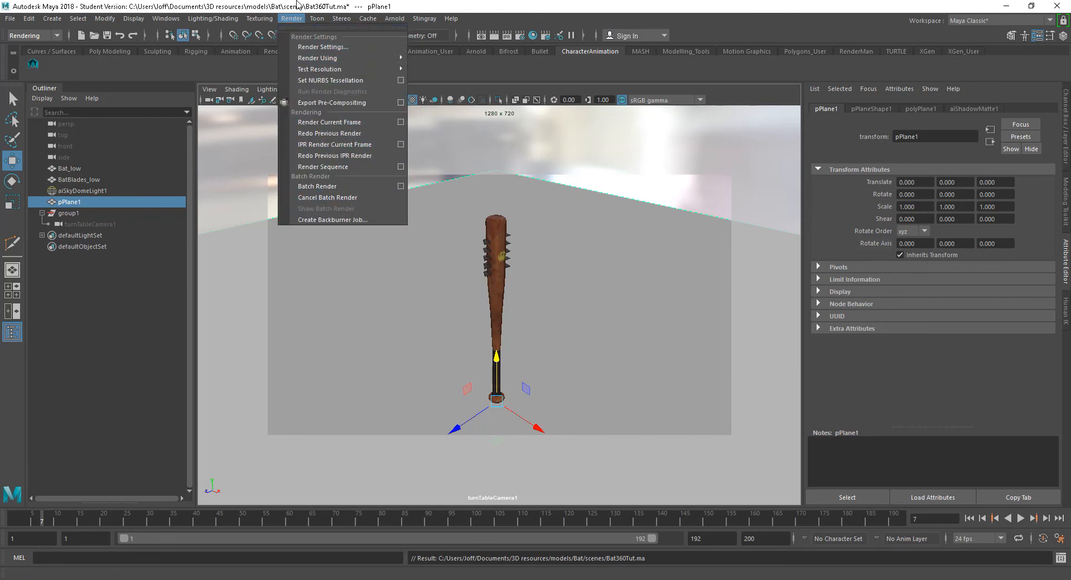
left_click(292, 19)
left_click(292, 20)
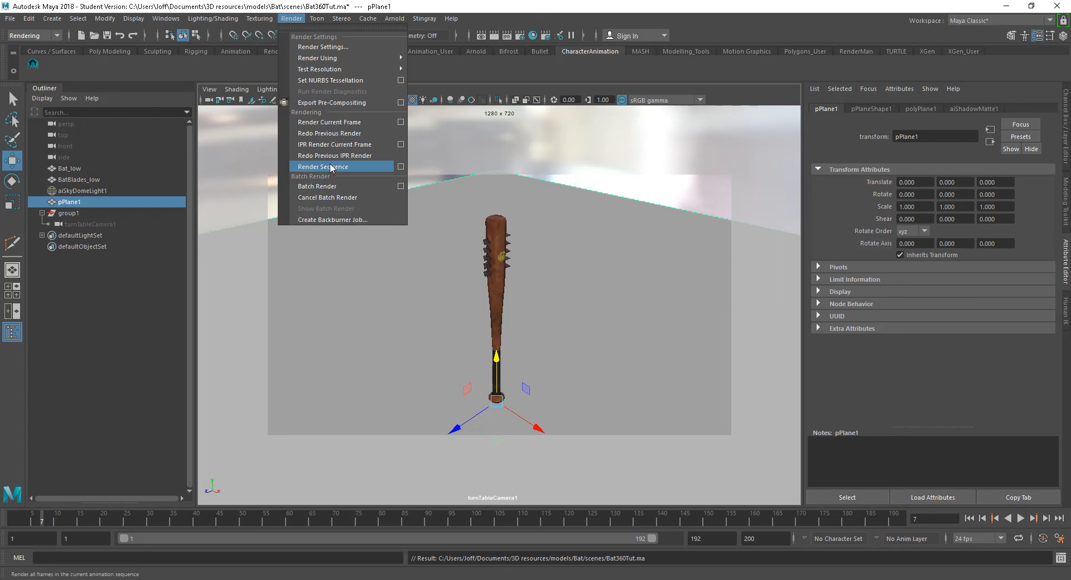
left_click(400, 167)
left_click_drag(455, 208, 374, 156)
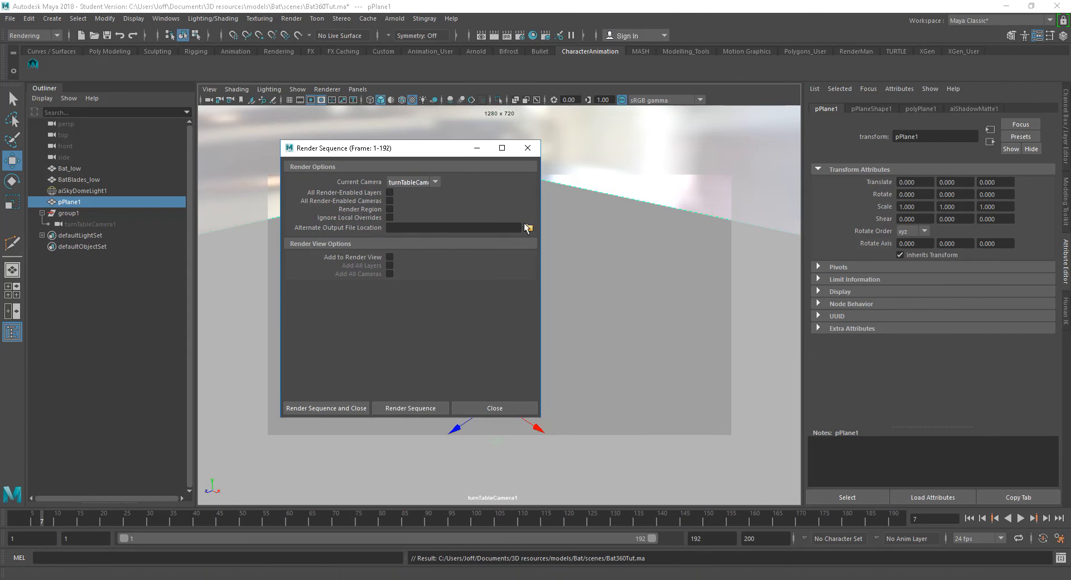
left_click(405, 409)
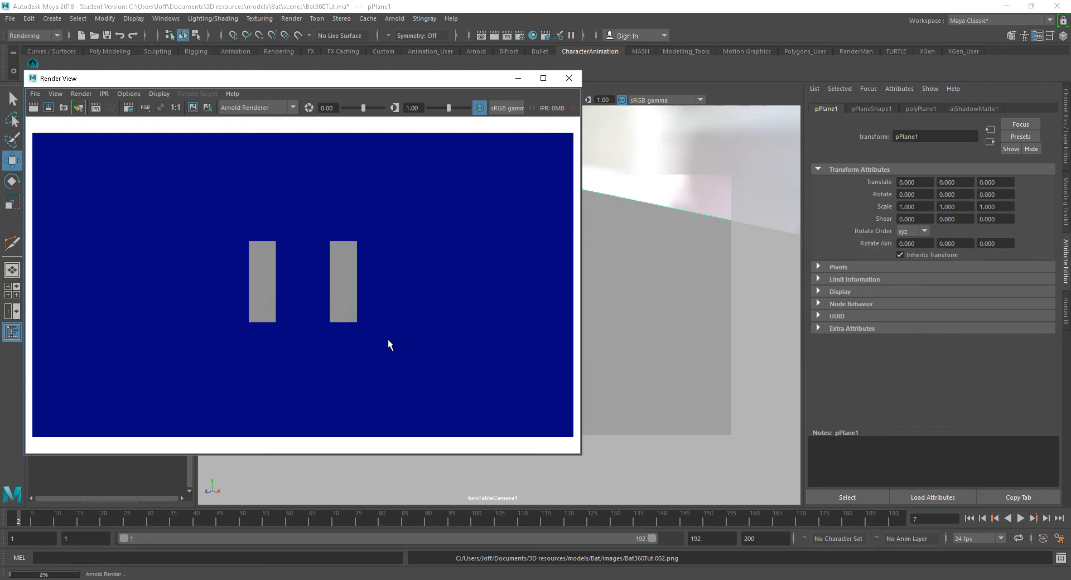
Abort the running sequence render and close the Render View and the Render Sequence options.
key("Escape")
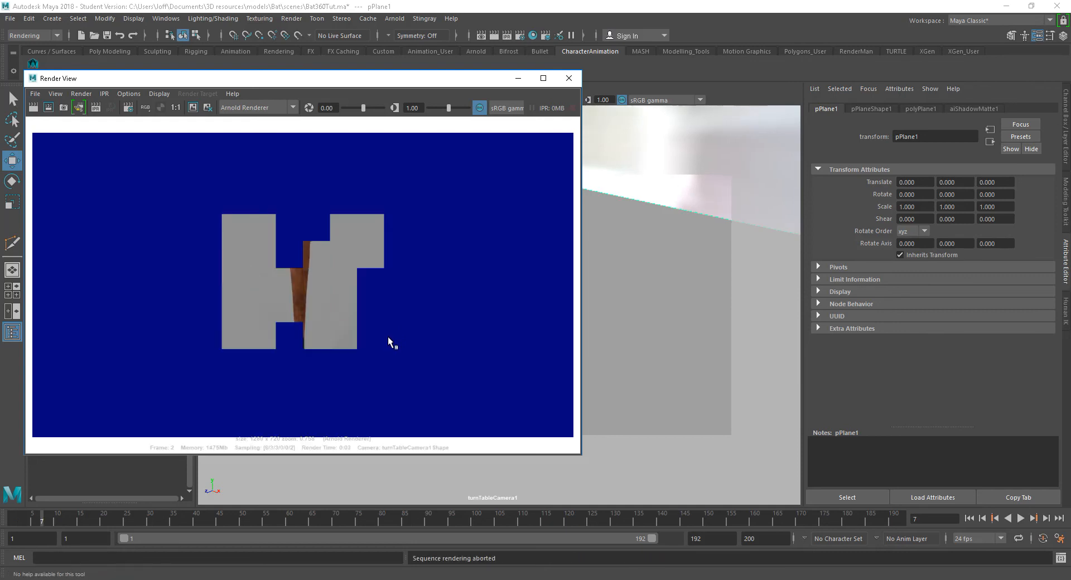
left_click(569, 78)
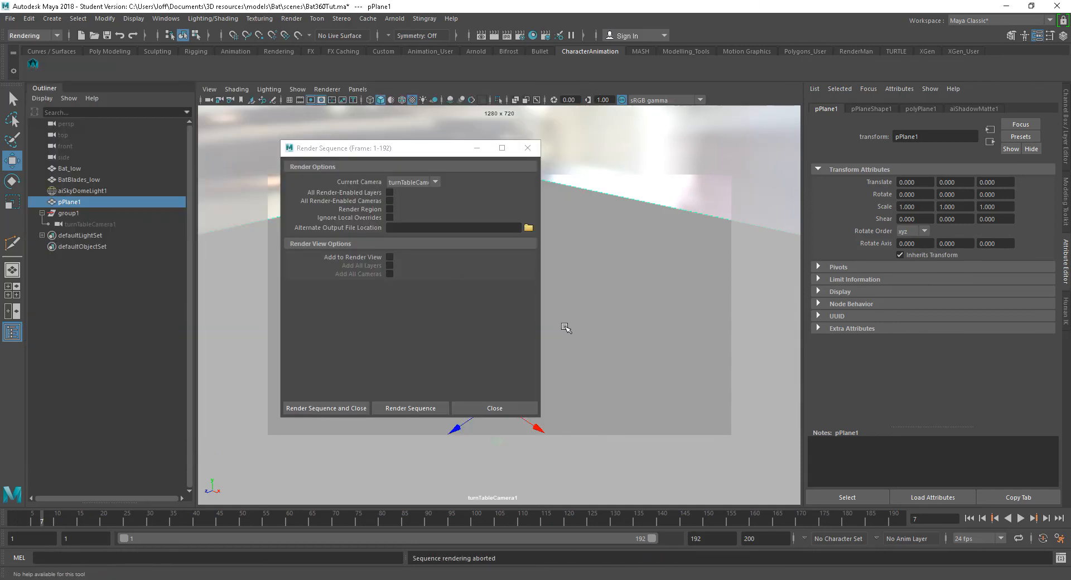
left_click(495, 408)
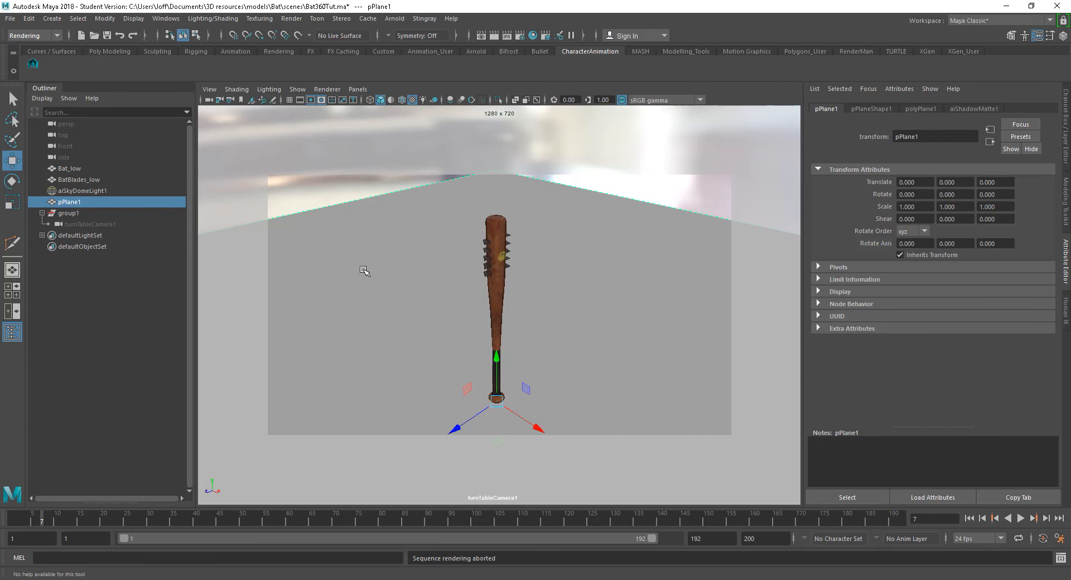